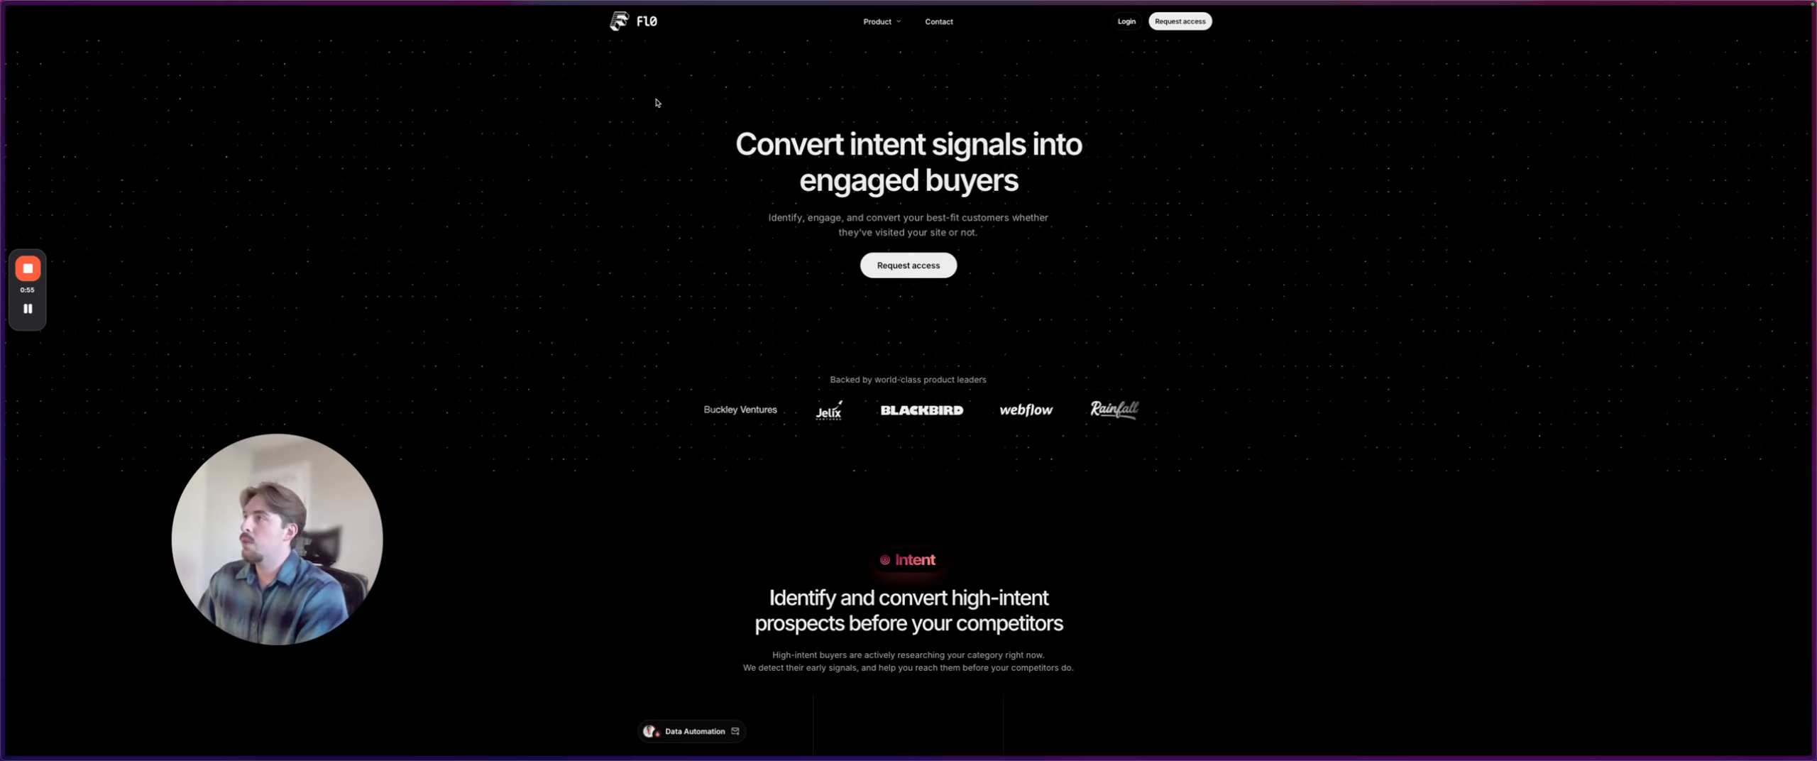
# Step: Read through the FL0 homepage, from the headline on intent signals down to the footer and back
pyautogui.moveTo(656, 102); pyautogui.dragTo(1043, 178)
pyautogui.click(909, 166)
pyautogui.doubleClick(880, 145)
pyautogui.scroll(-3, 1016, 143)
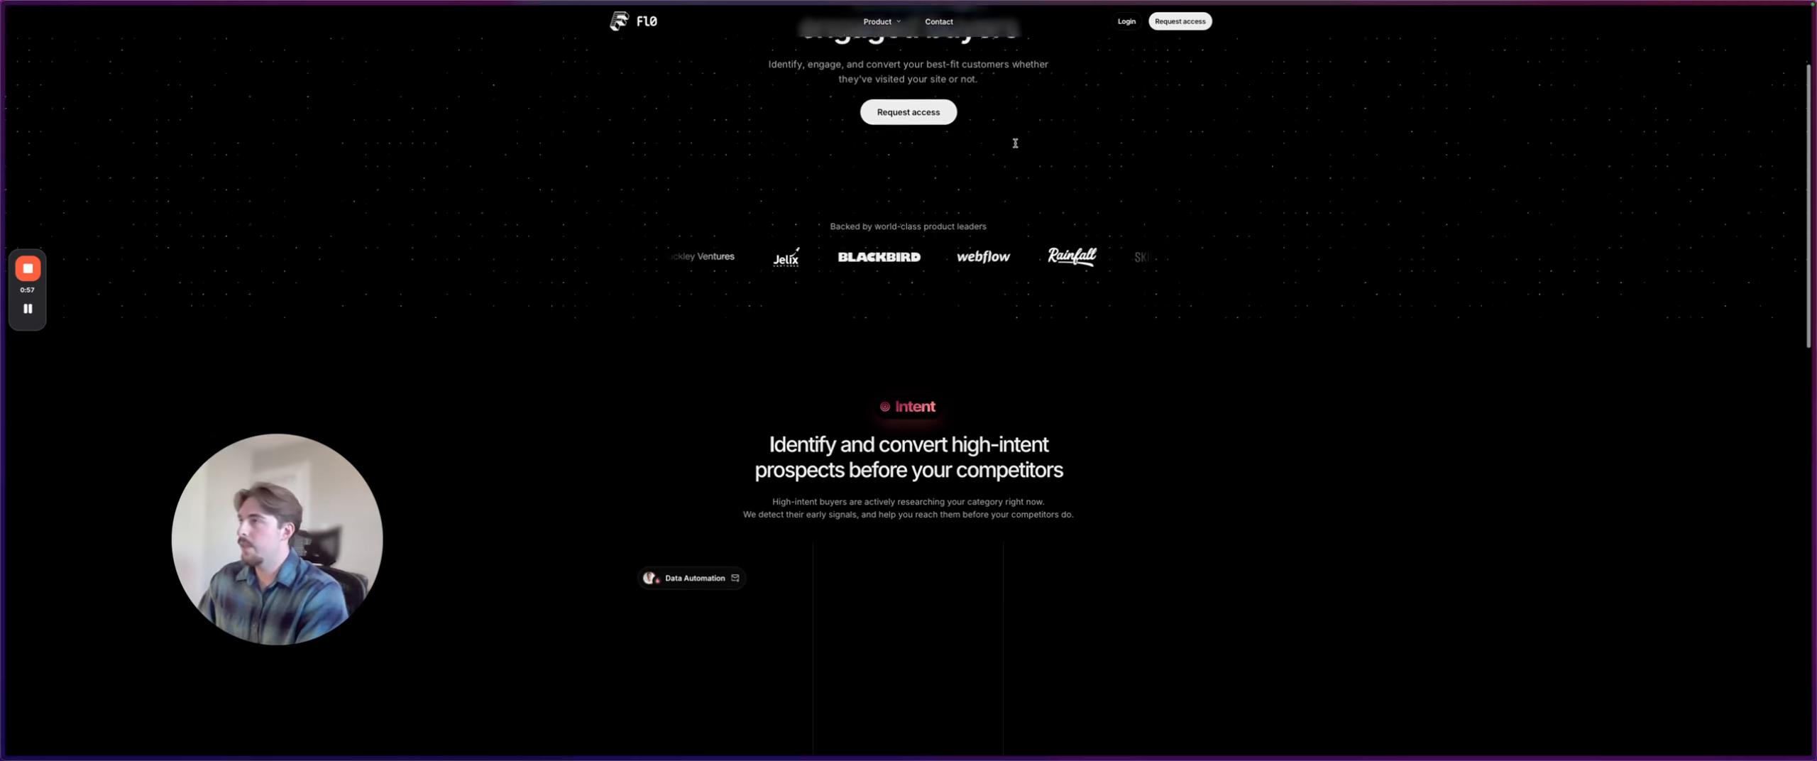
pyautogui.scroll(-8, 1015, 143)
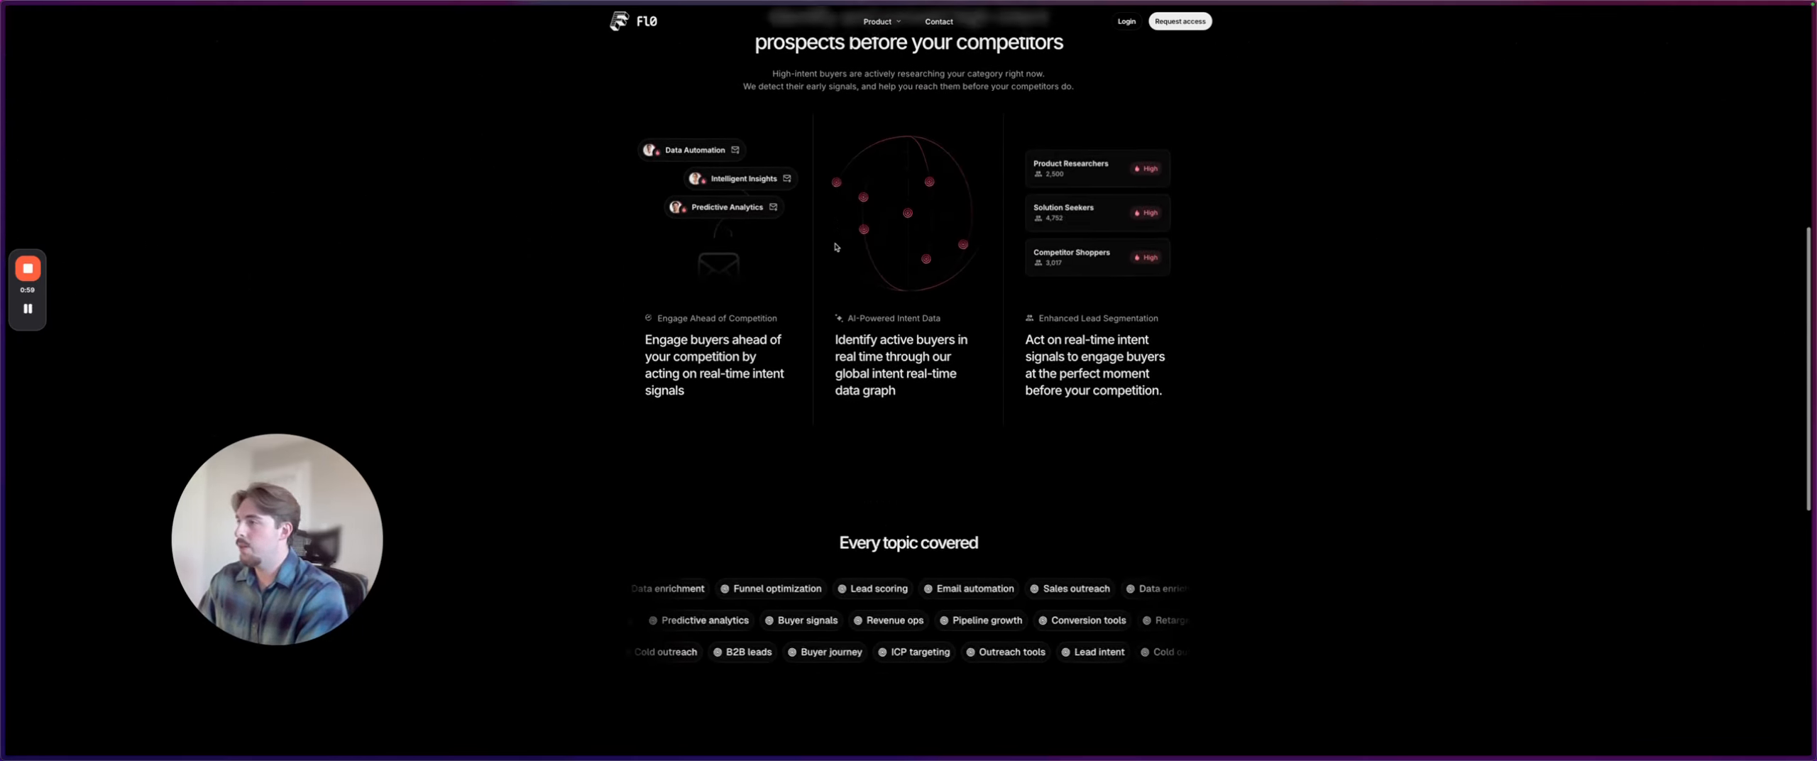
pyautogui.scroll(-10, 835, 248)
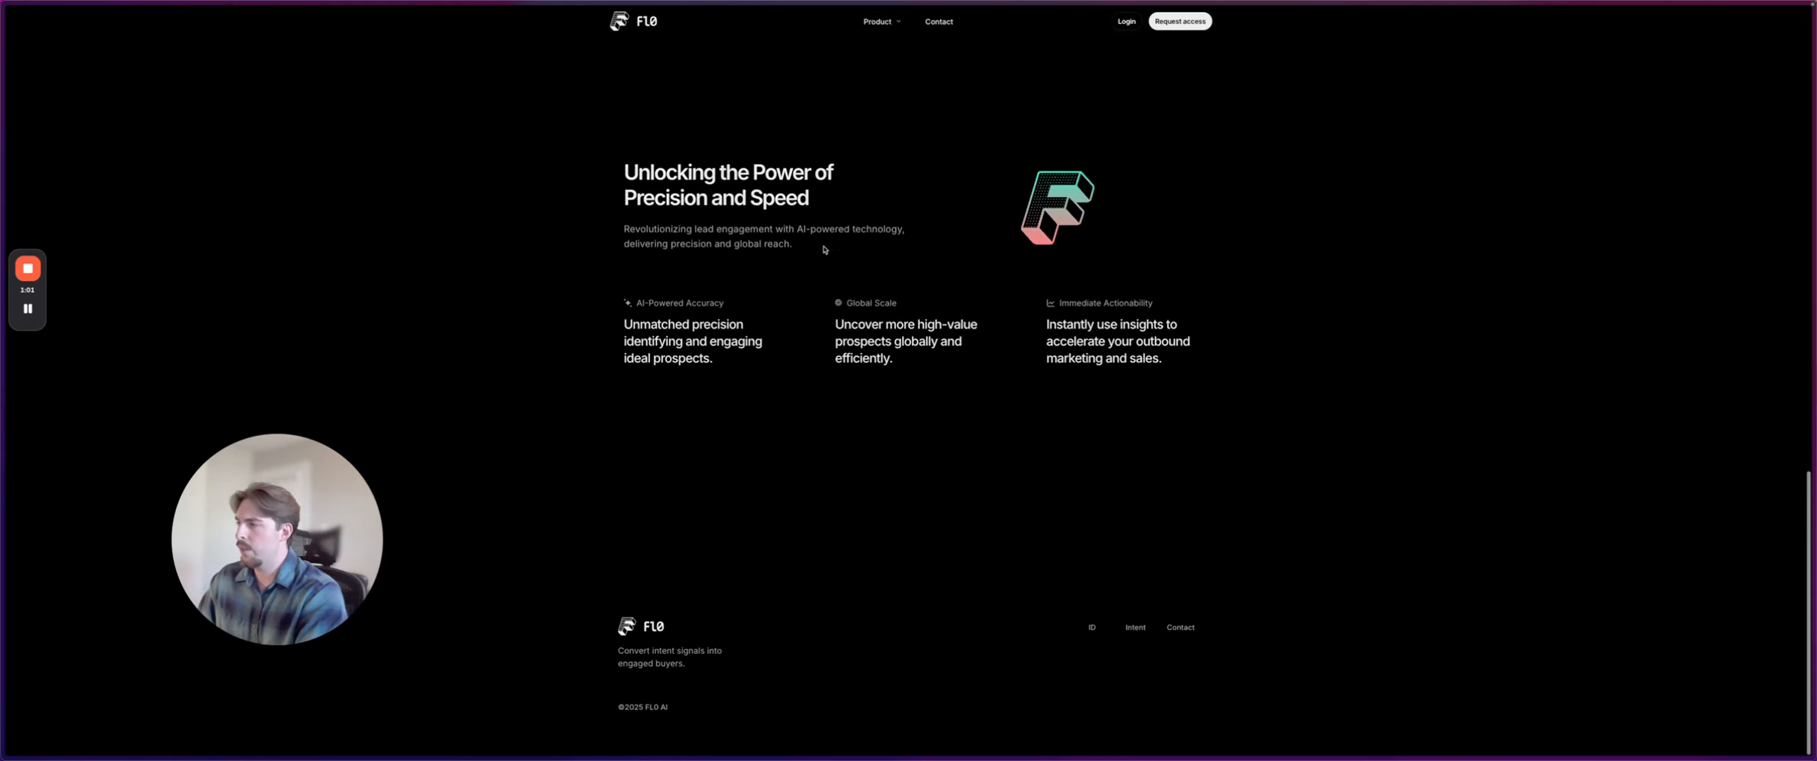
pyautogui.scroll(20, 825, 250)
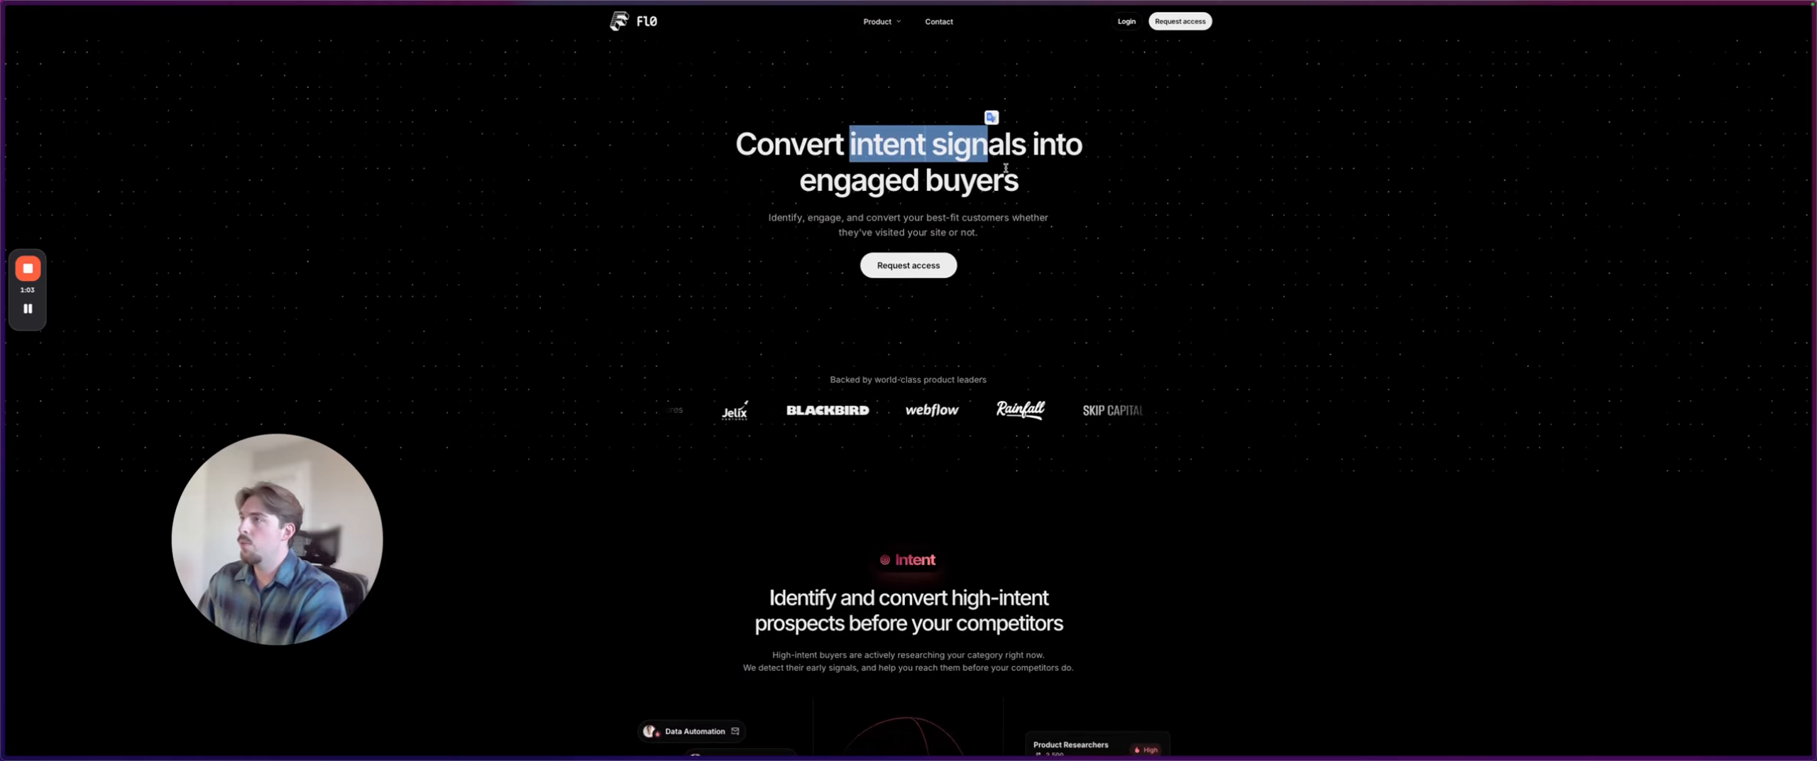
pyautogui.click(500, 164)
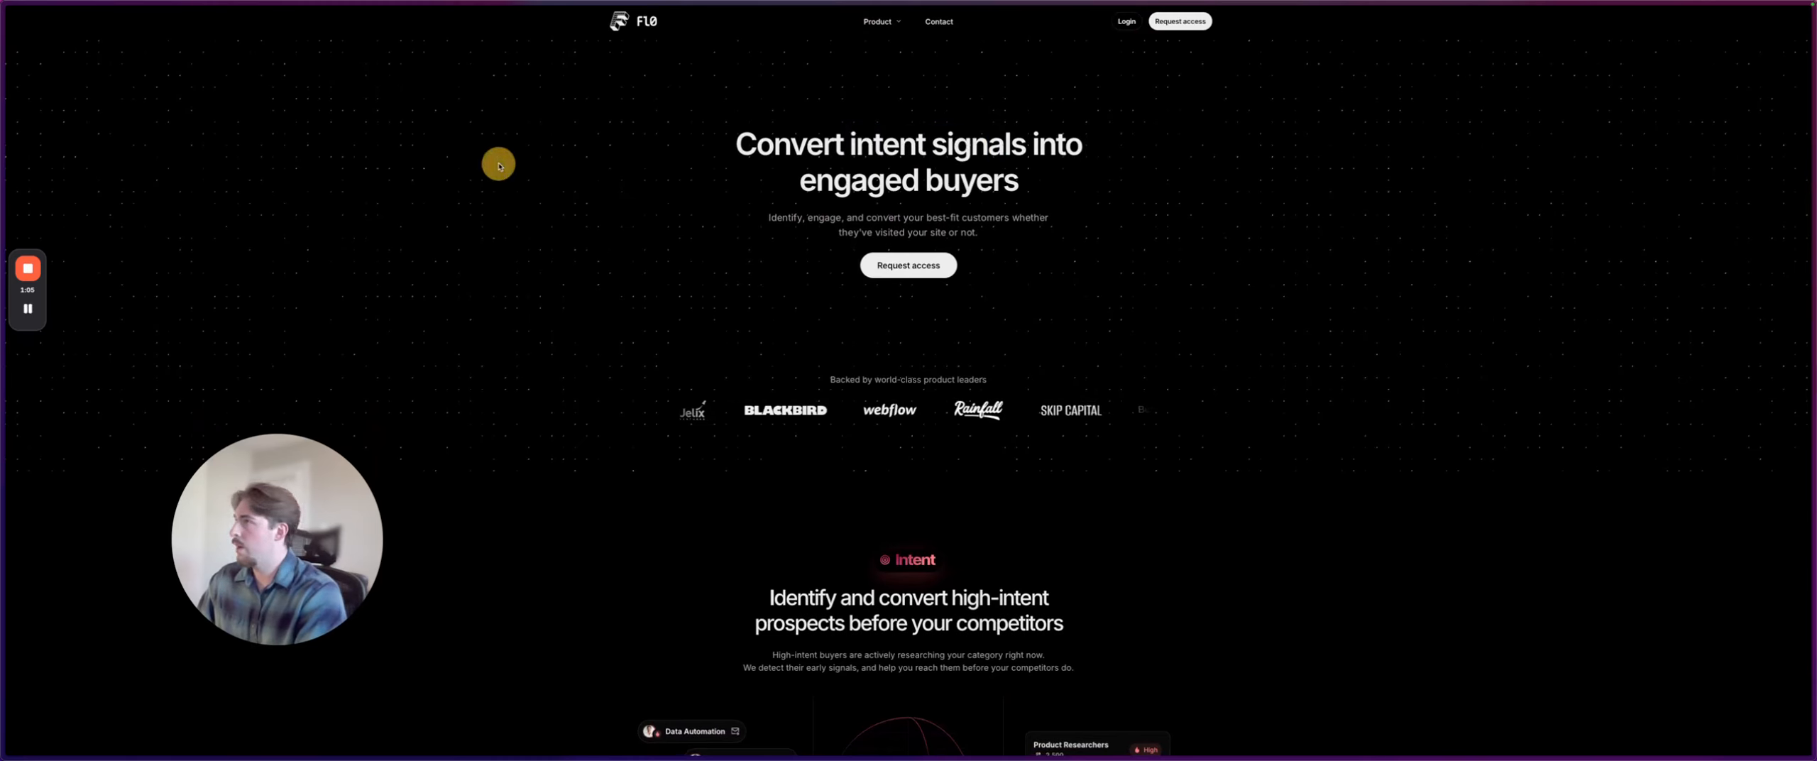
# Step: Switch to the open FL0 app page with the Payment Processing intent audience and view it without the browser sidebar
pyautogui.press('super+s')
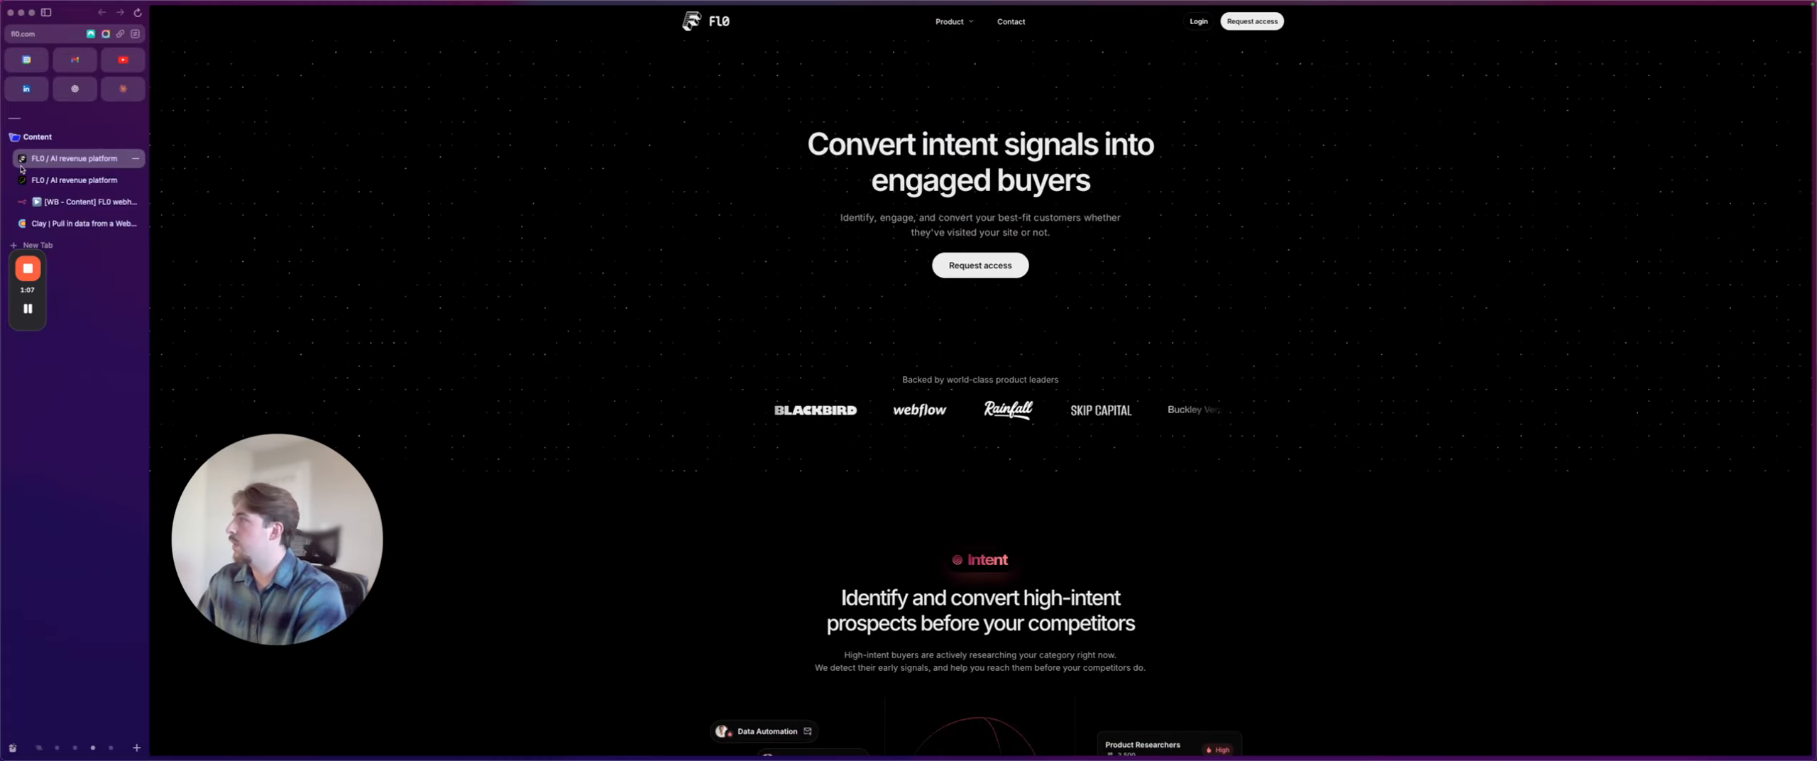
pyautogui.click(57, 178)
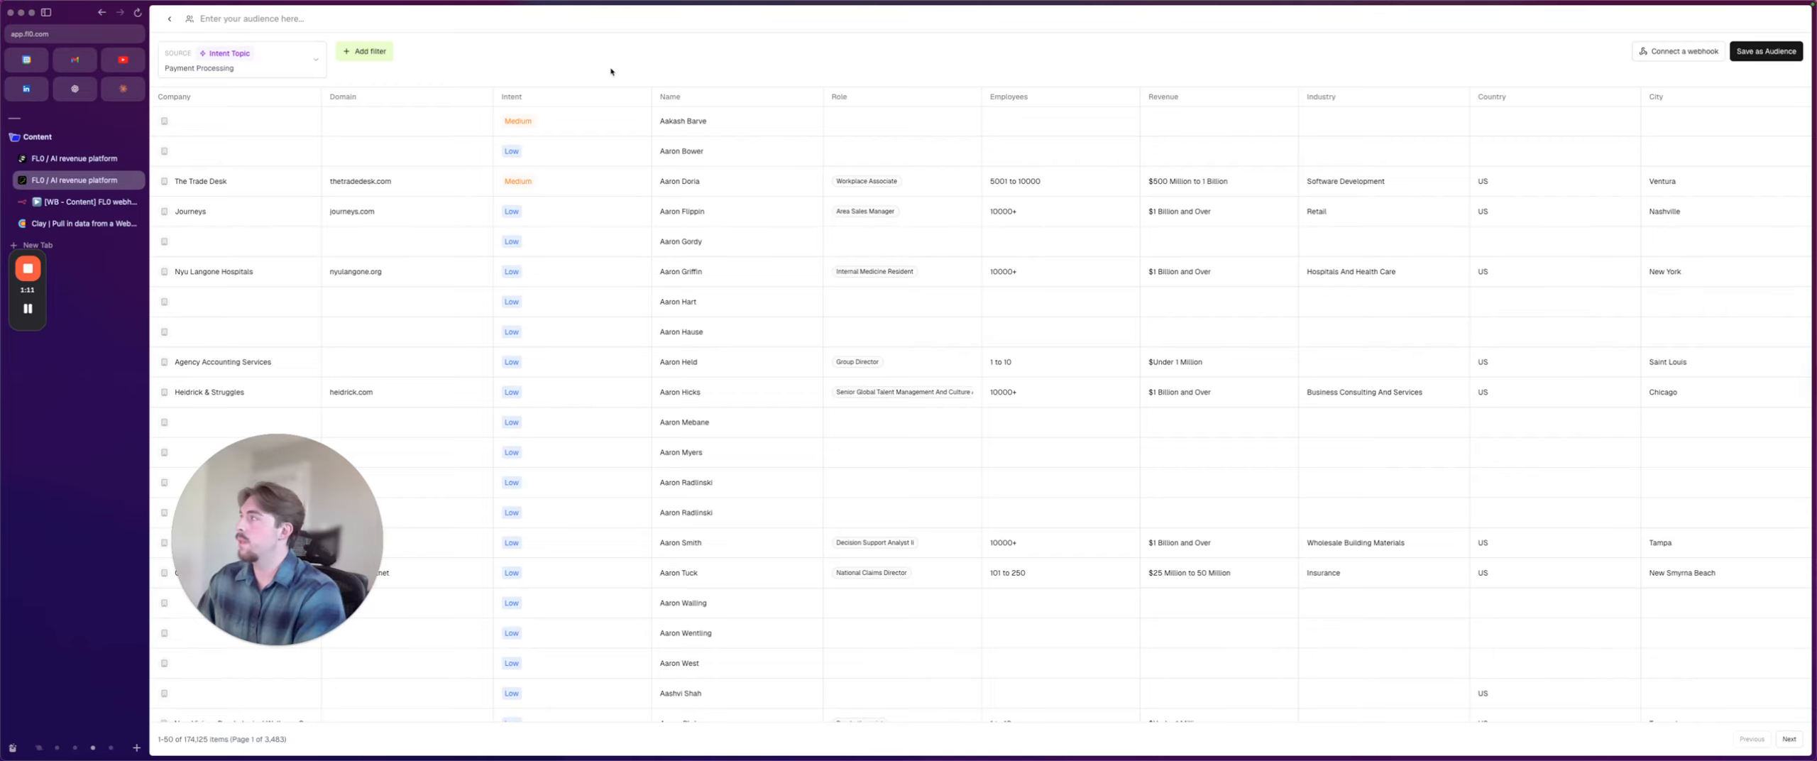
pyautogui.press('super+s')
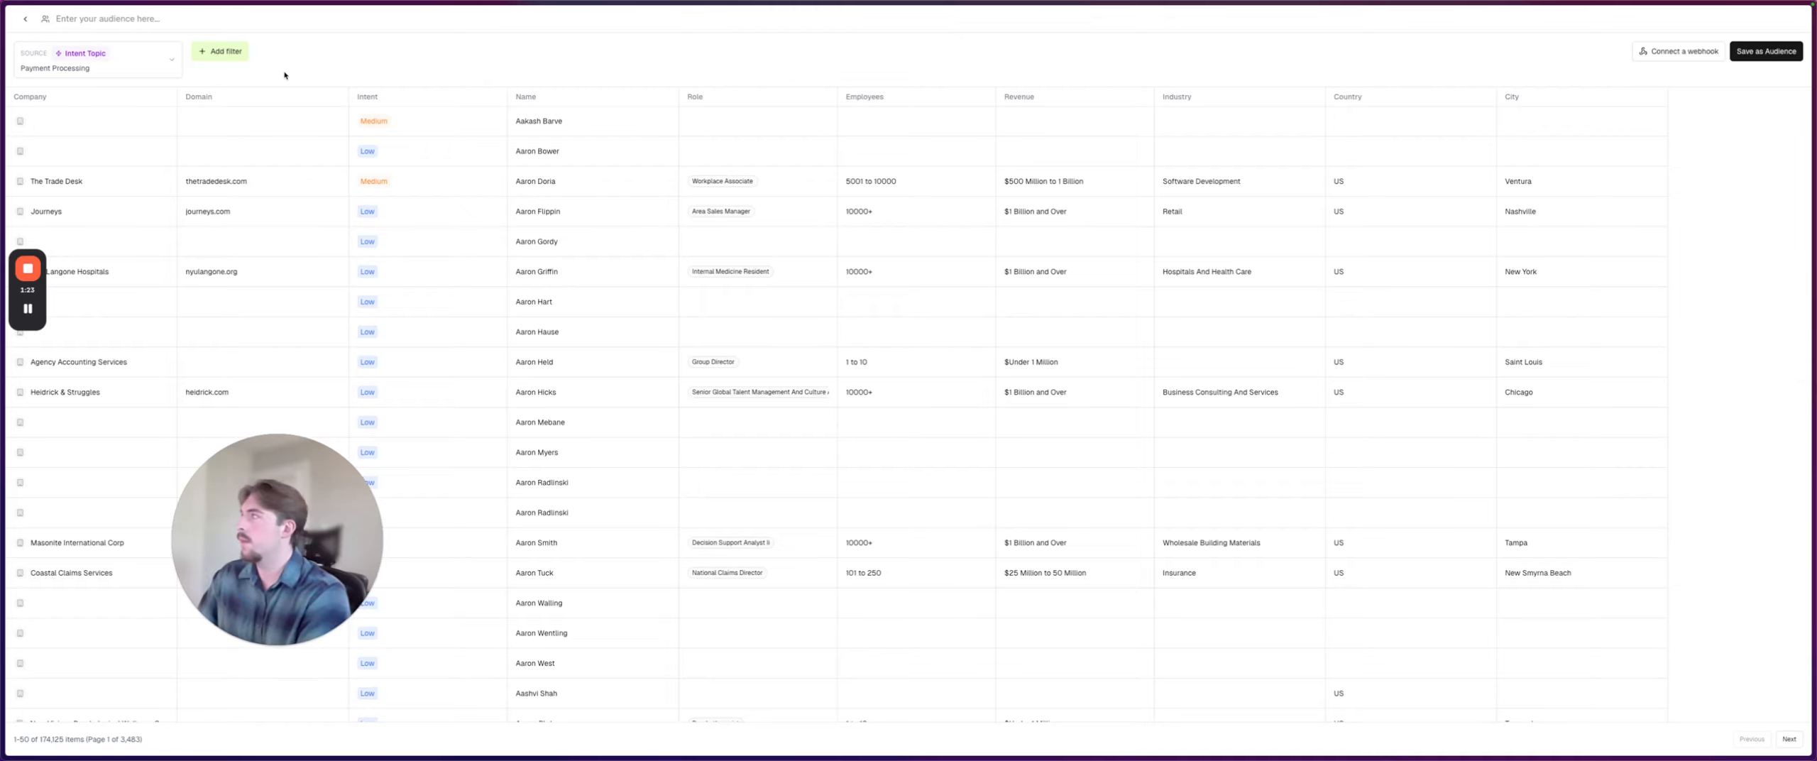
# Step: Name the audience WB TEST
pyautogui.click(118, 17)
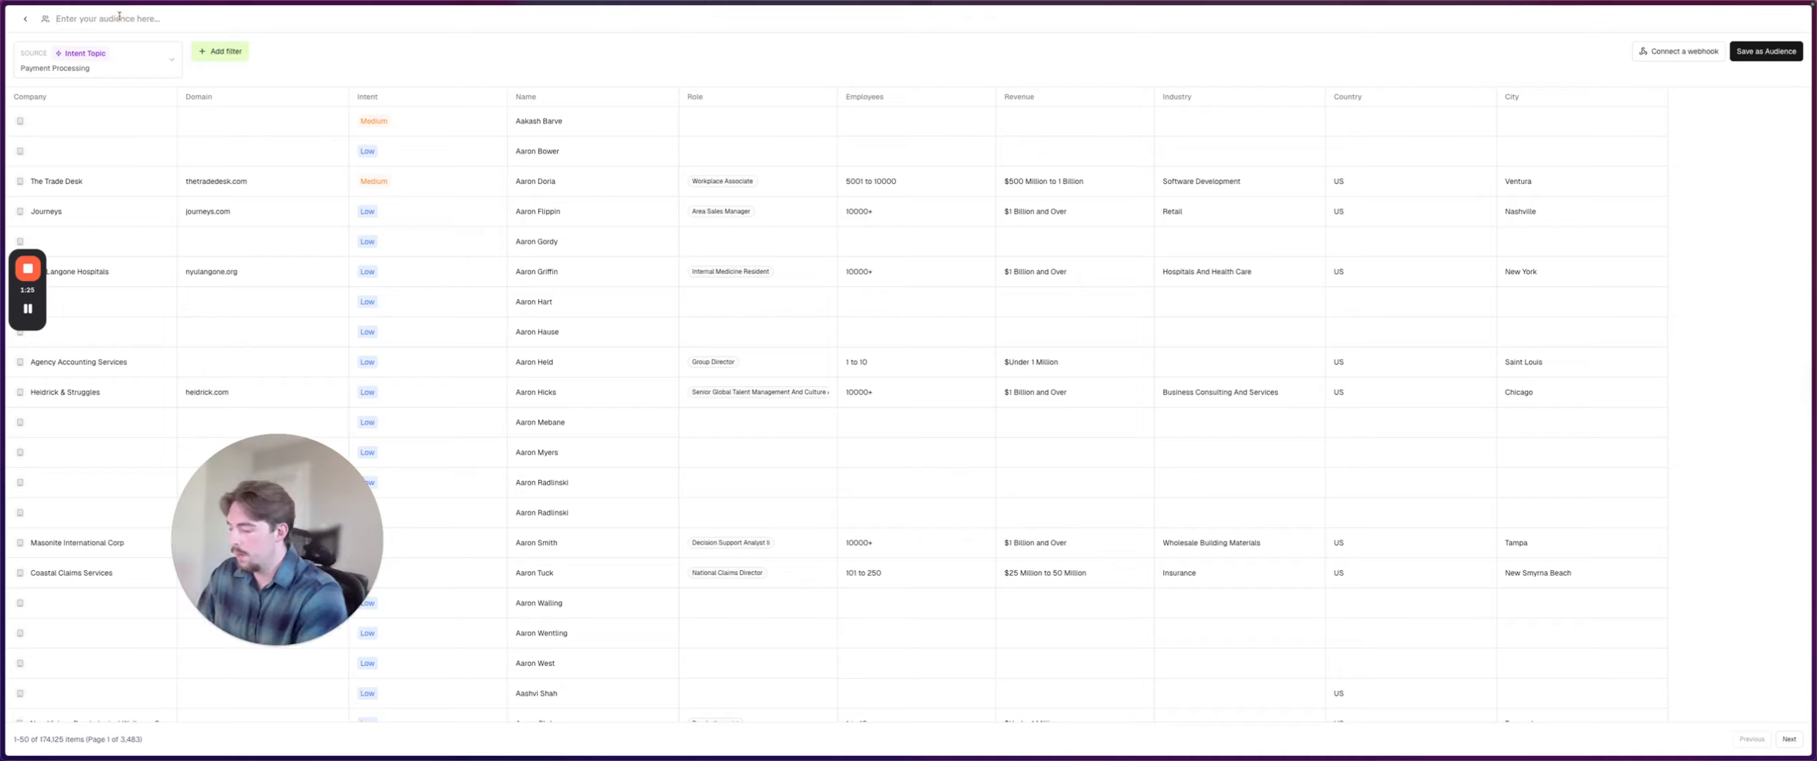
pyautogui.write('WB')
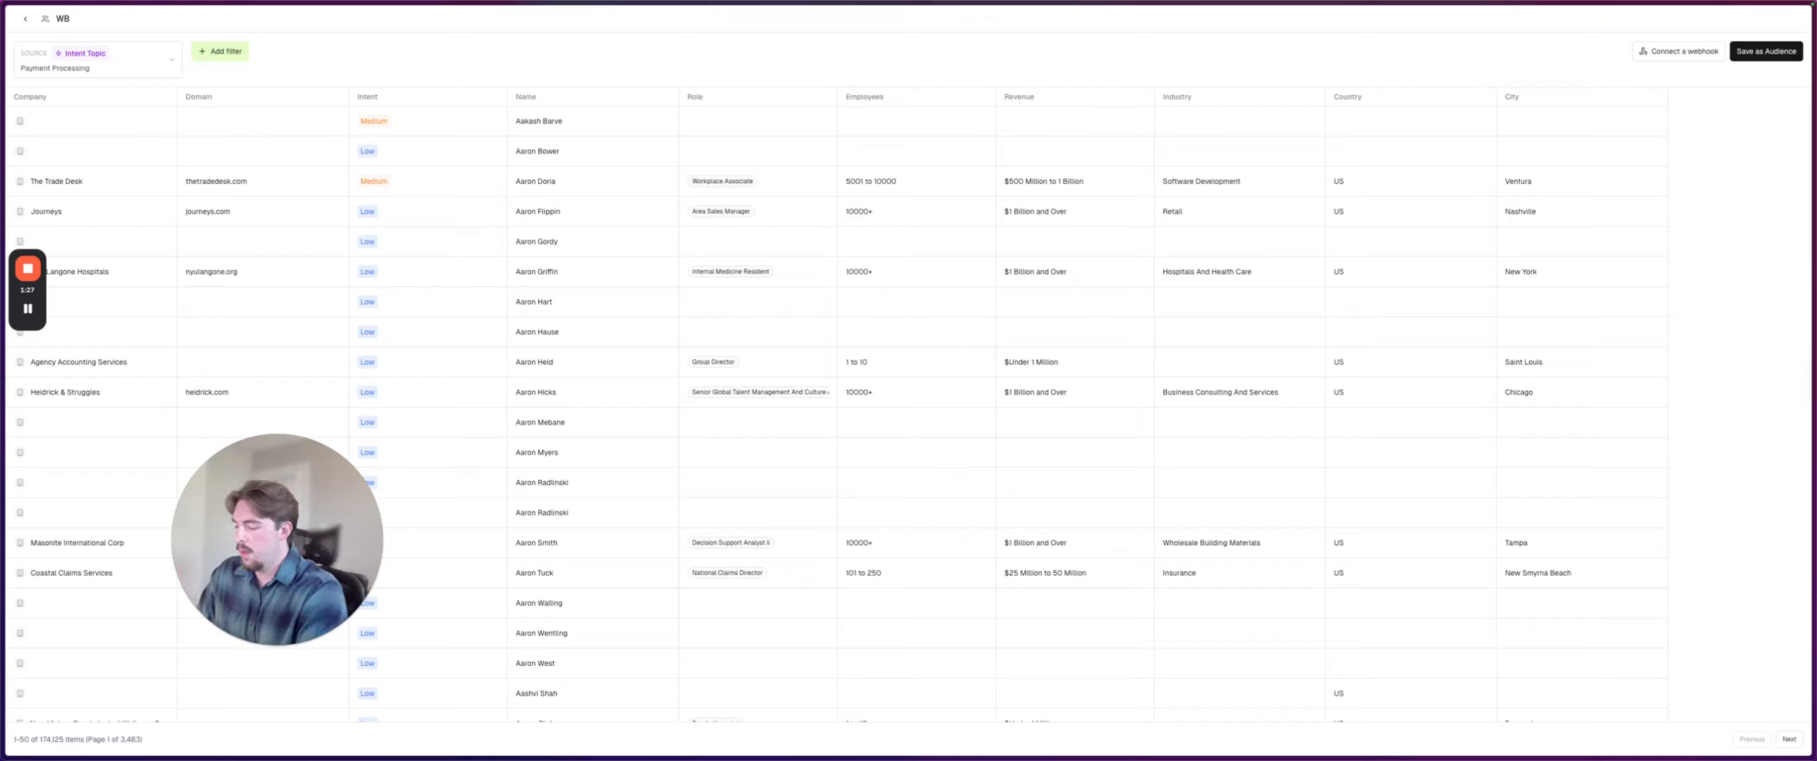
pyautogui.write(' TEST')
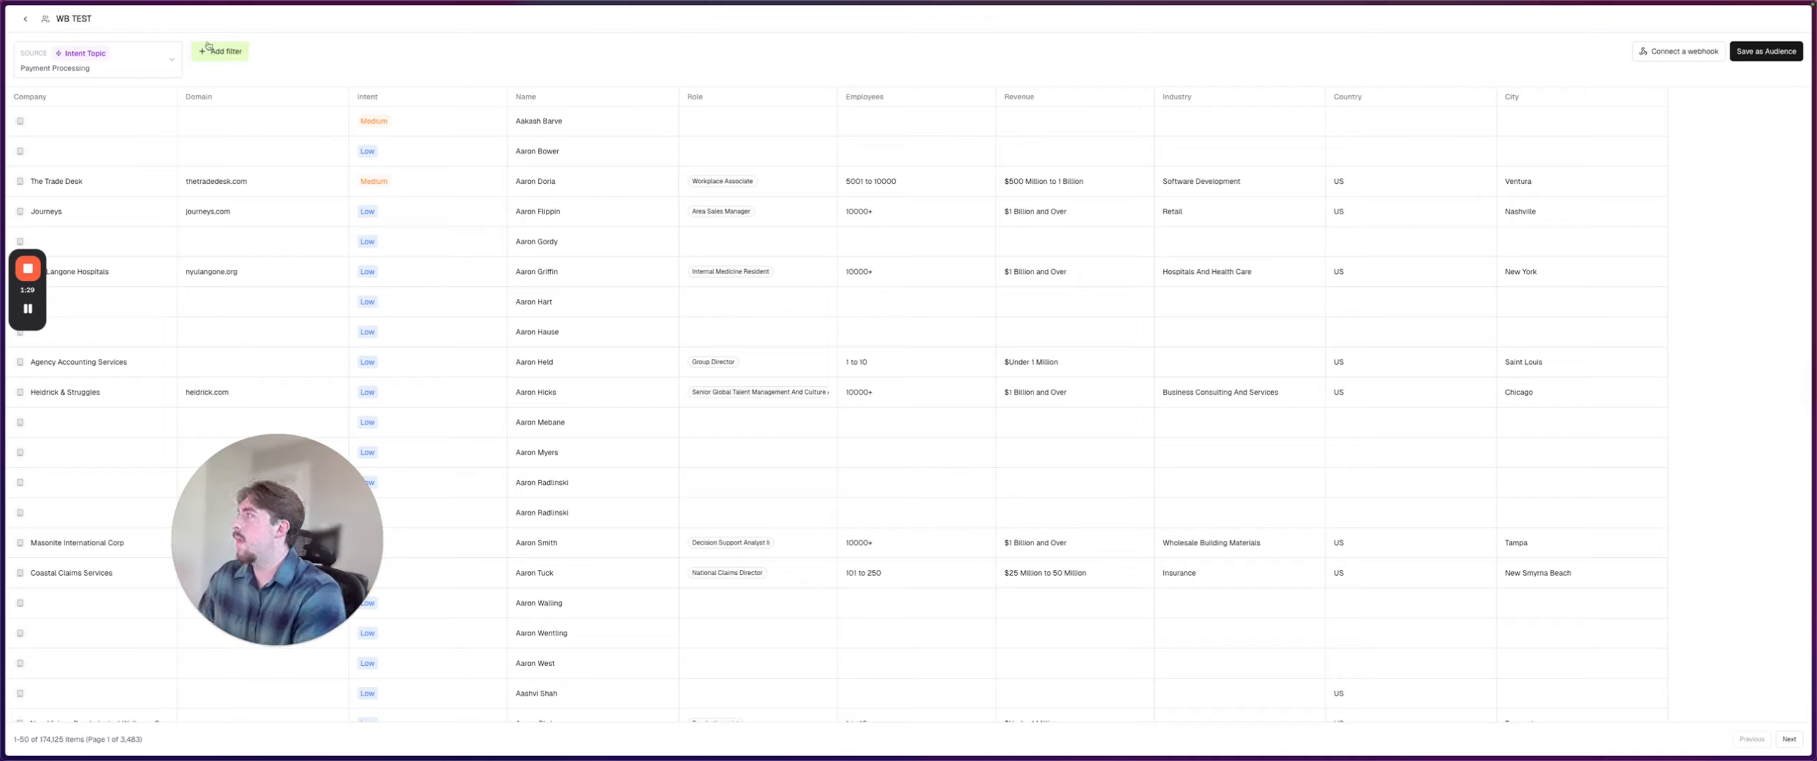
# Step: Open the audience's person filters and look through the available role options
pyautogui.click(213, 49)
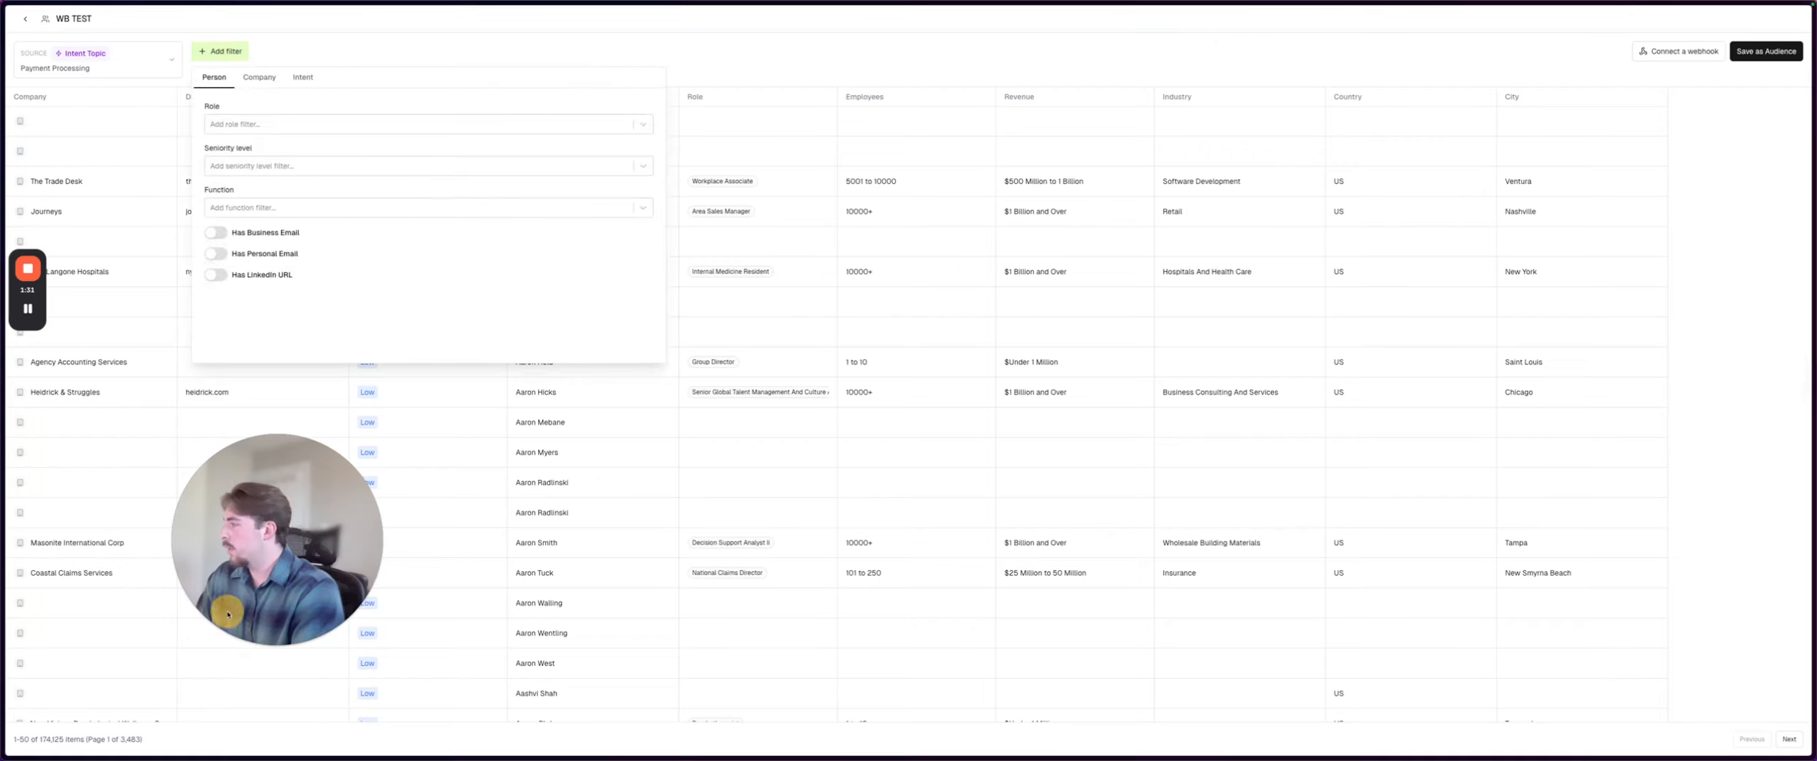
pyautogui.click(261, 645)
pyautogui.moveTo(225, 609); pyautogui.dragTo(77, 687)
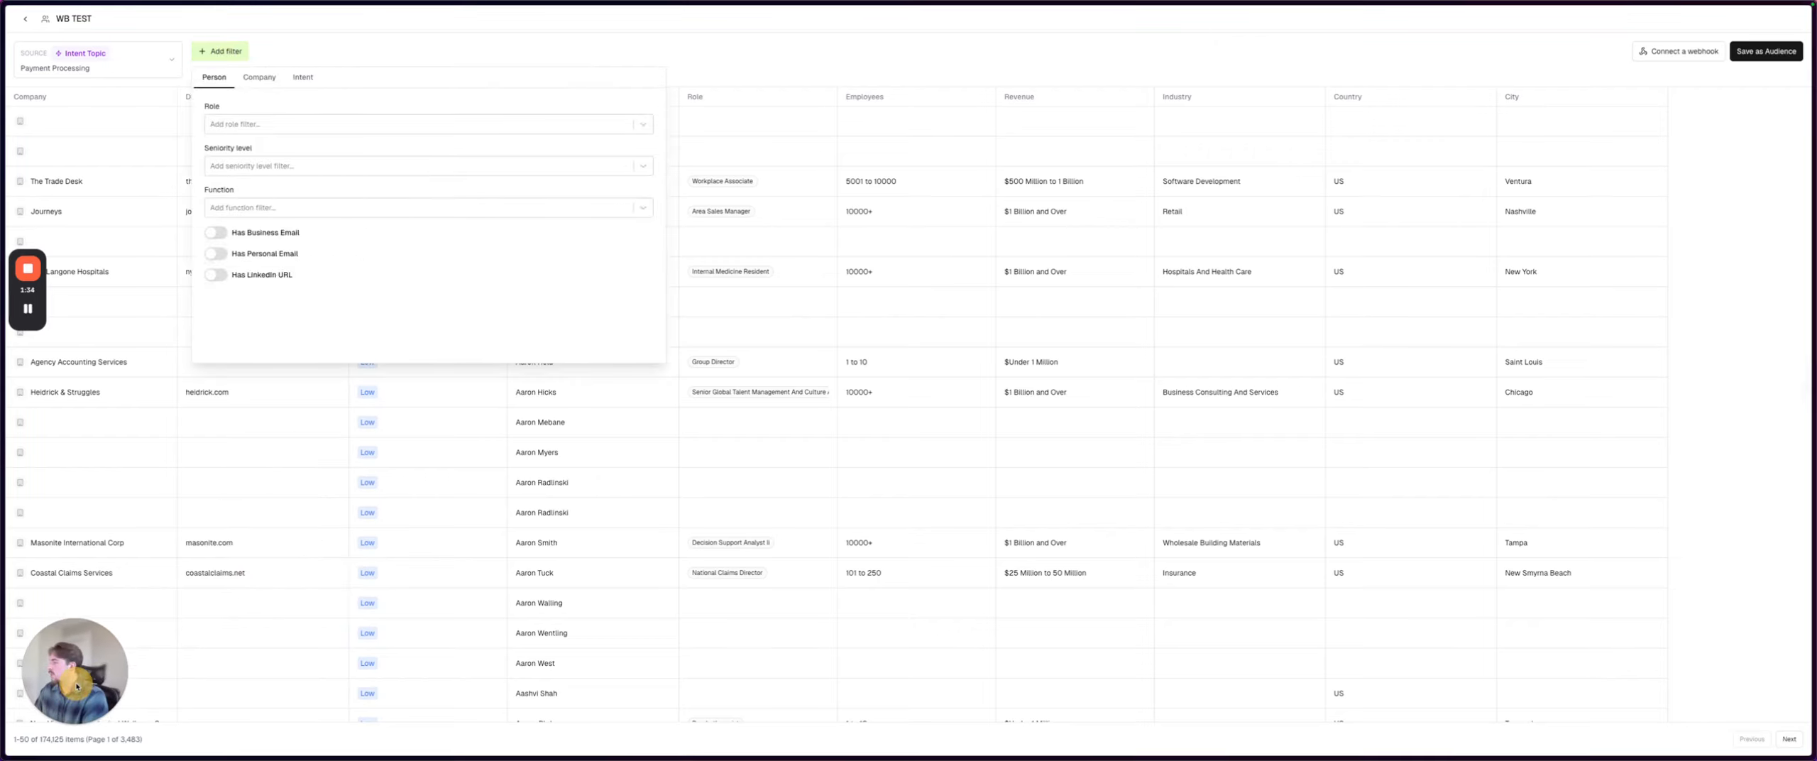
pyautogui.click(292, 122)
pyautogui.click(302, 109)
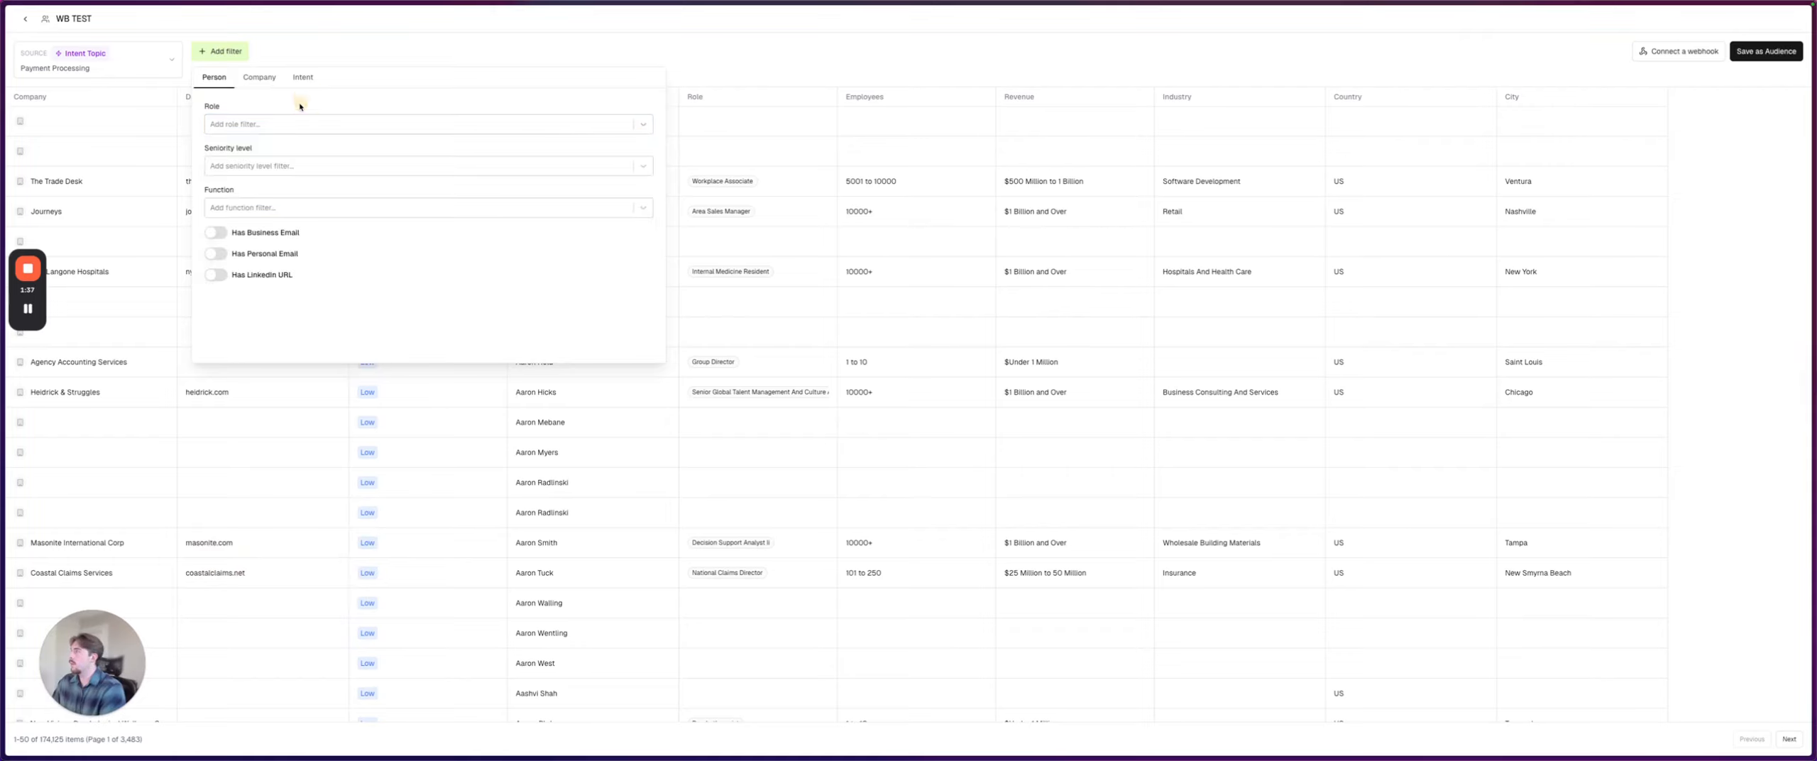
pyautogui.moveTo(254, 148); pyautogui.dragTo(200, 149)
pyautogui.click(244, 124)
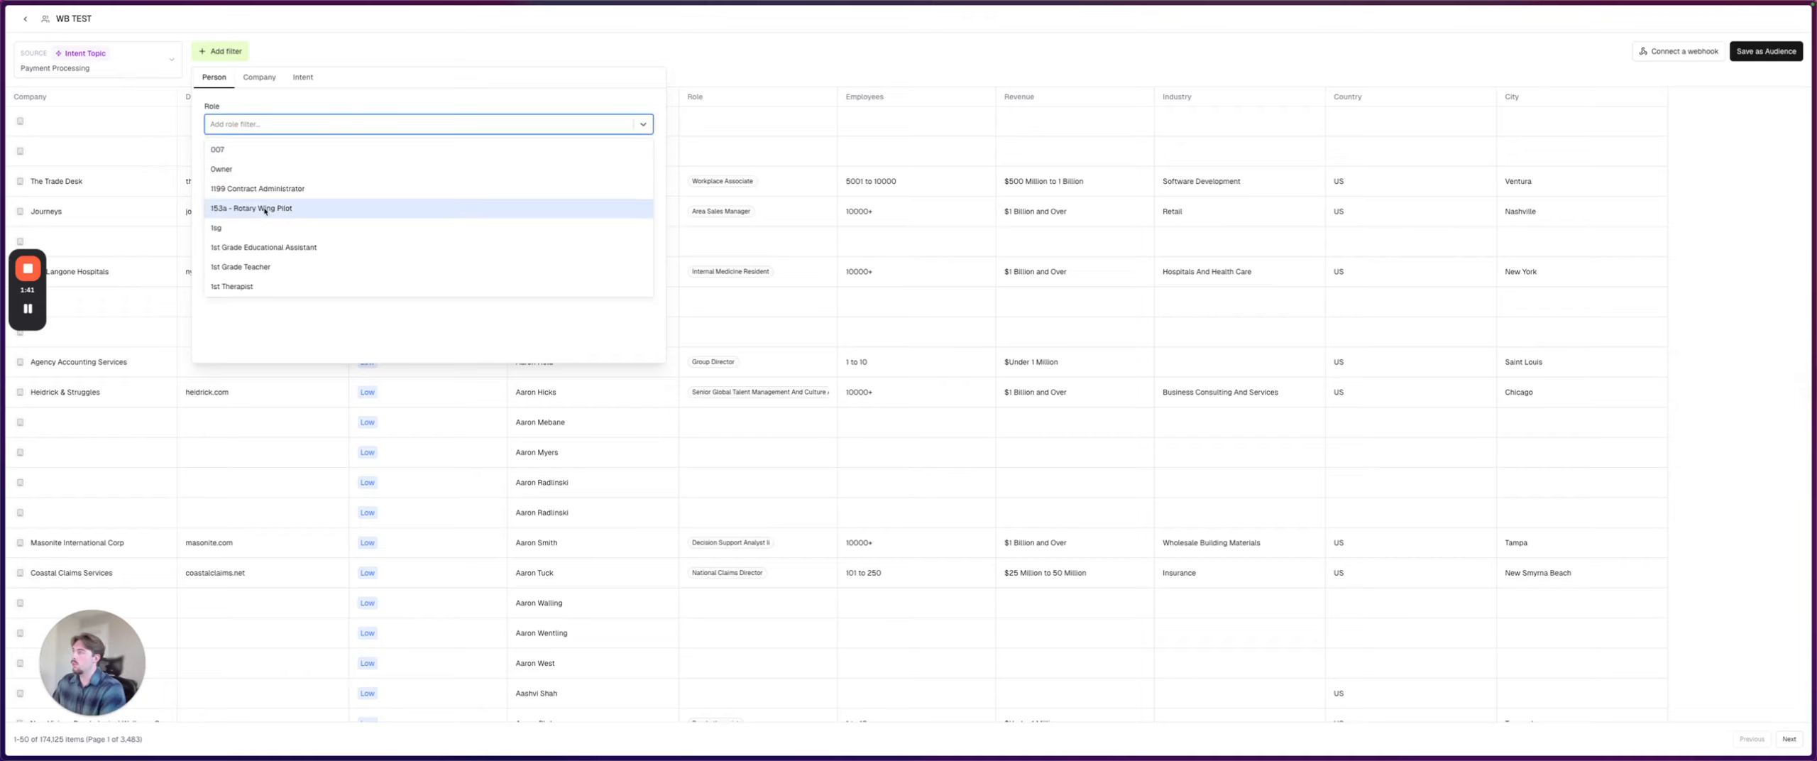
pyautogui.scroll(5, 265, 211)
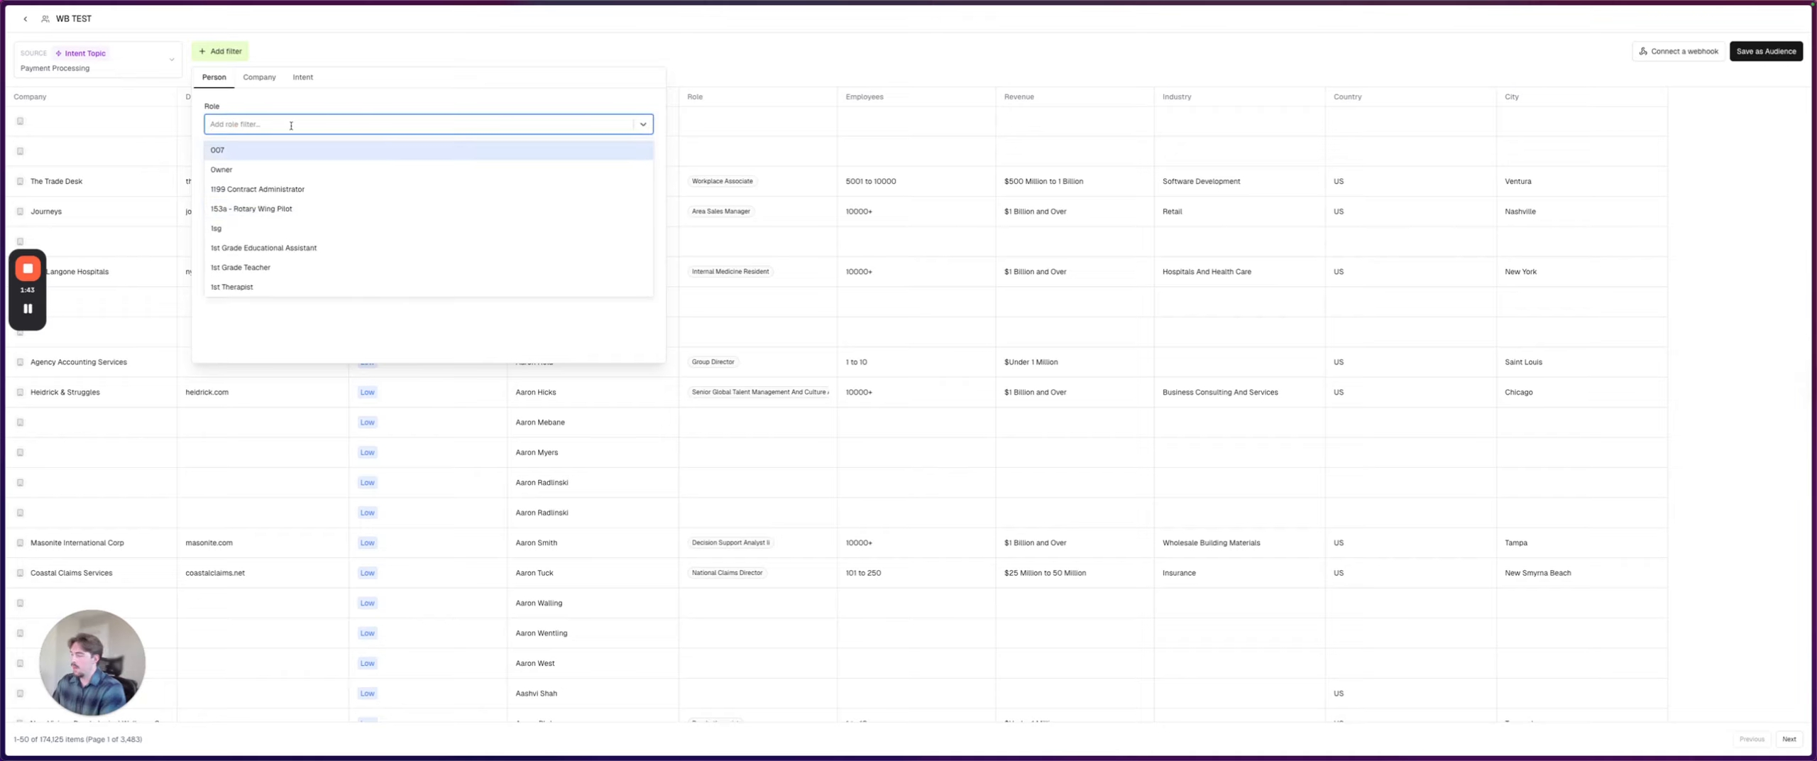
pyautogui.click(355, 83)
# Step: Filter the audience by the seniority levels Cxo, Director, Manager and Vp
pyautogui.click(268, 165)
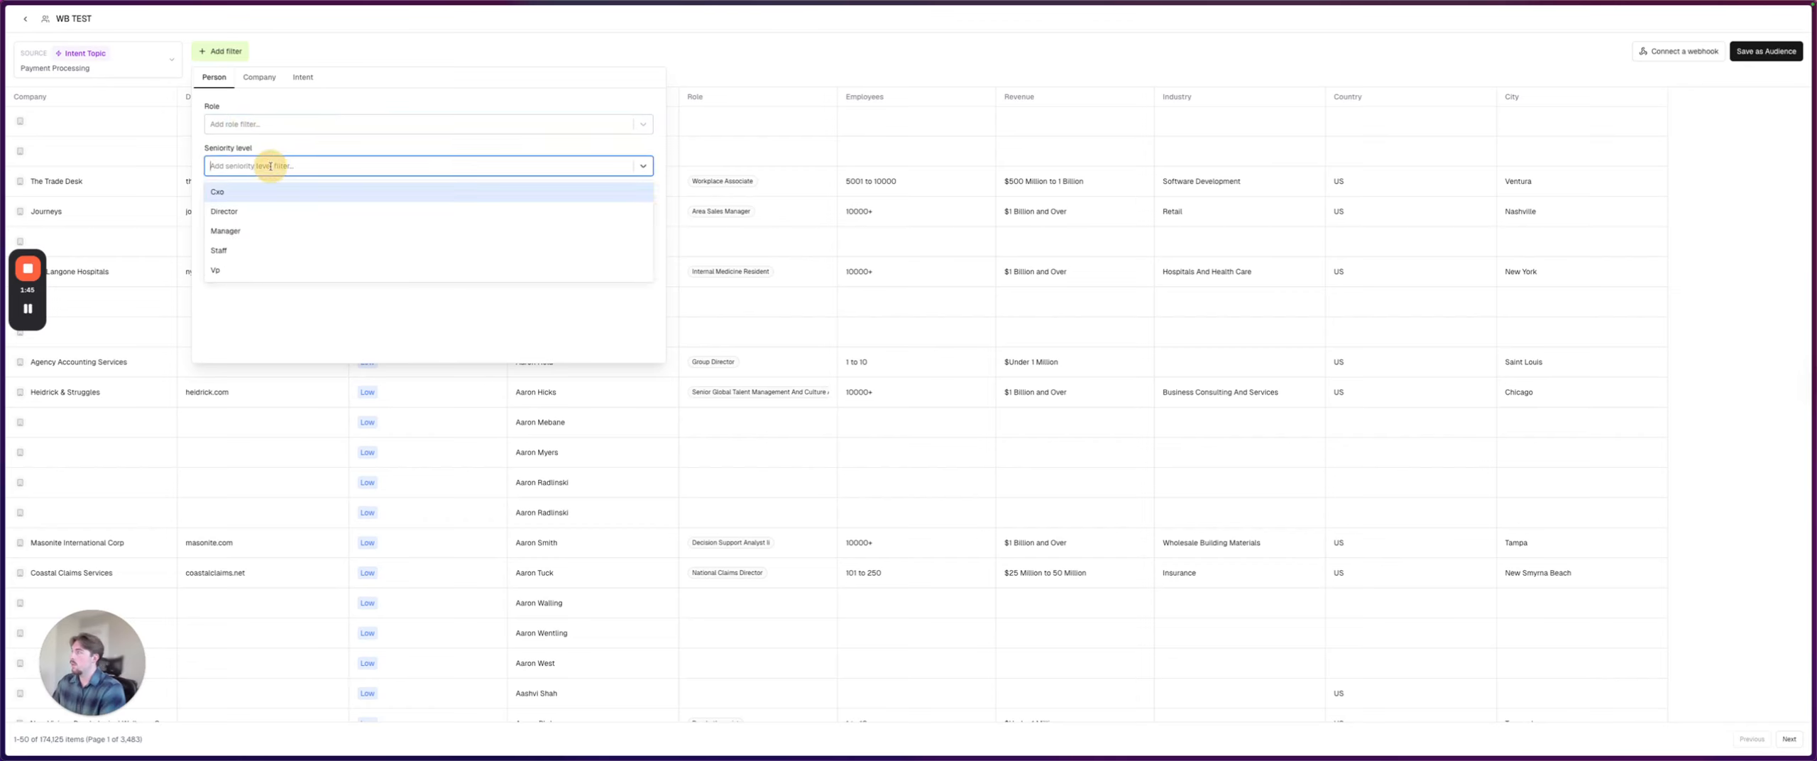
pyautogui.click(250, 196)
pyautogui.click(272, 166)
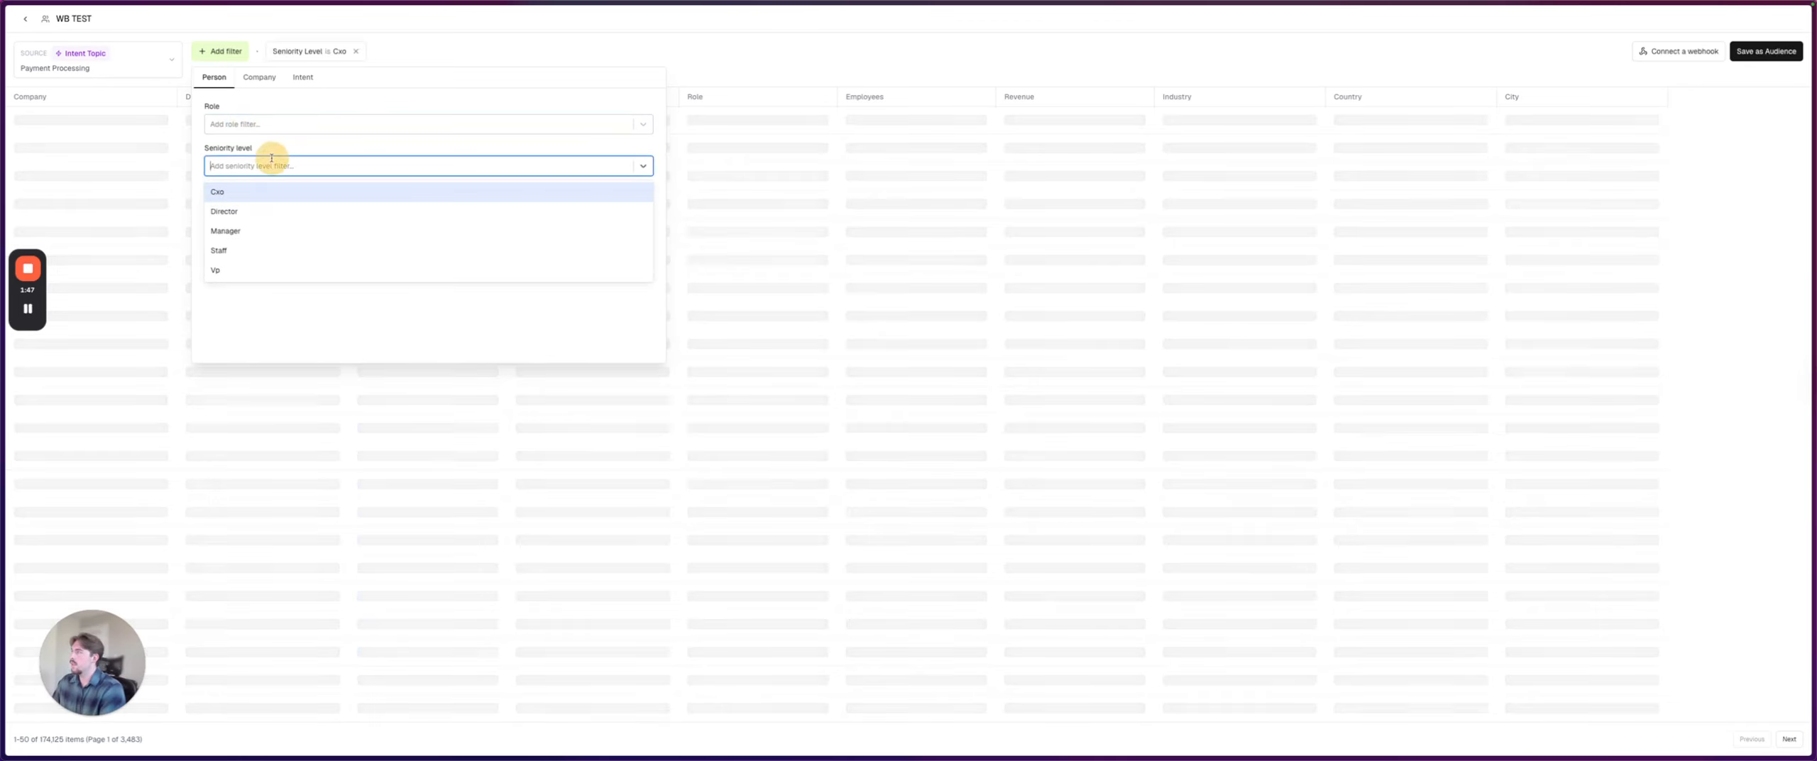
pyautogui.click(269, 206)
pyautogui.click(345, 166)
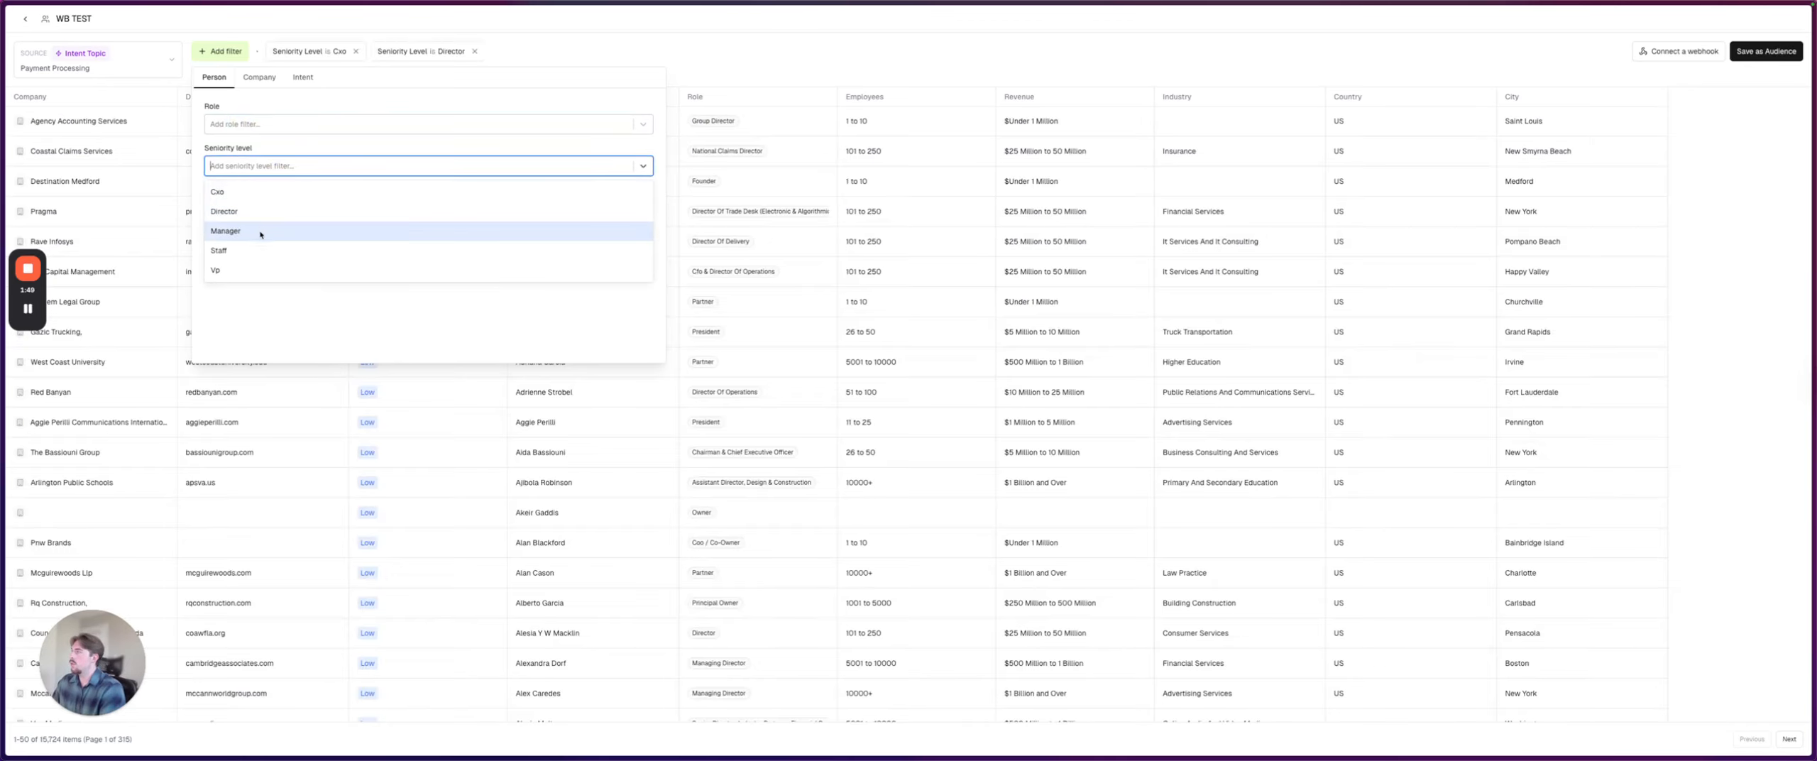
pyautogui.click(264, 230)
pyautogui.click(333, 166)
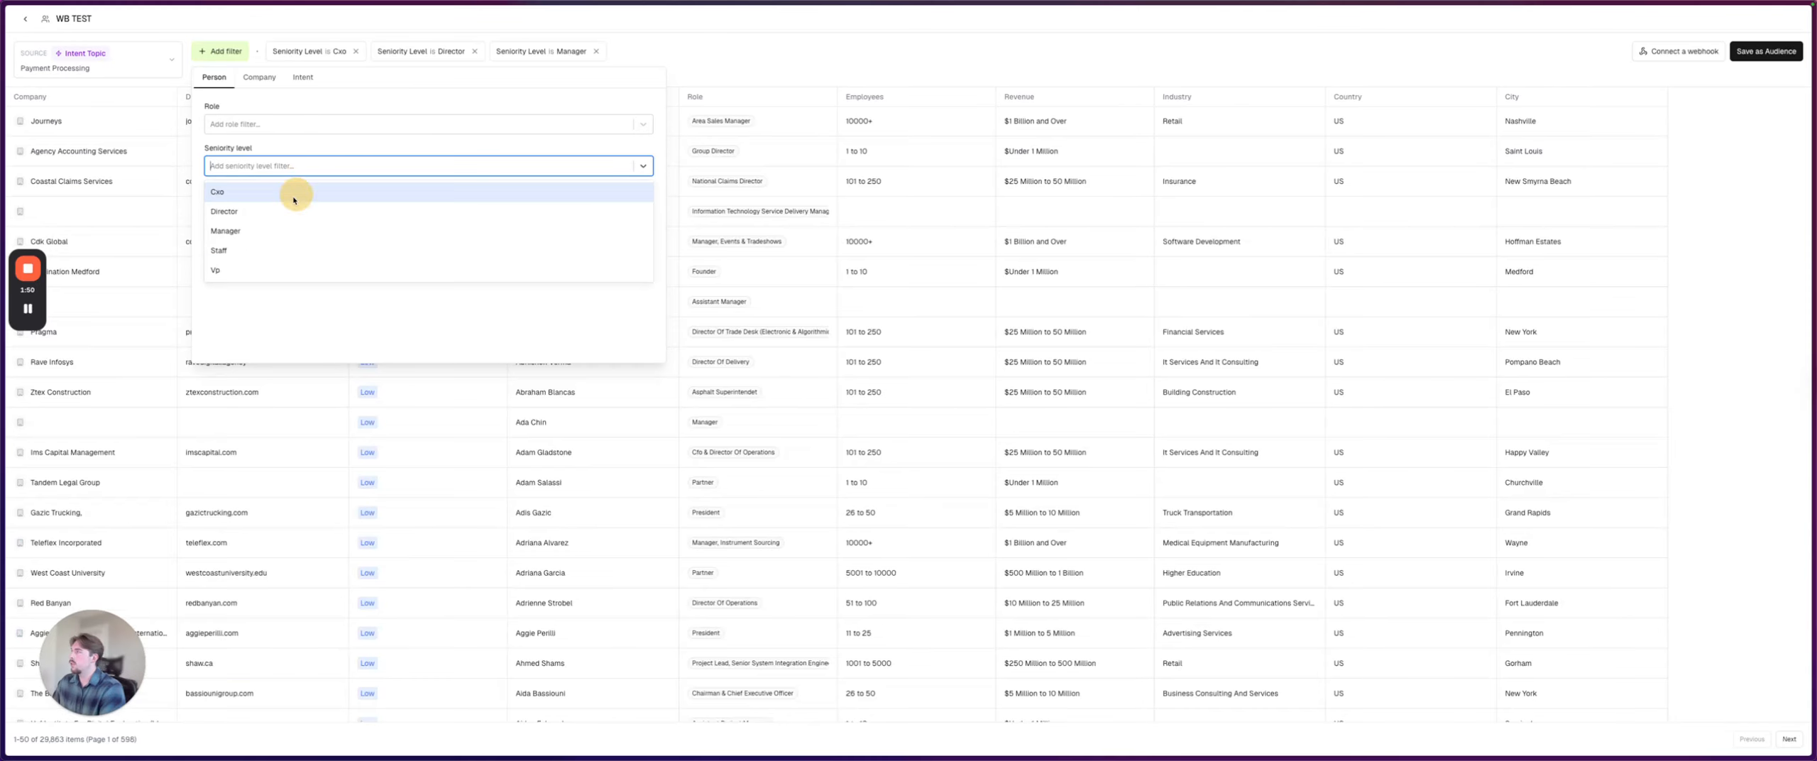
pyautogui.click(268, 267)
# Step: Filter the audience by the job functions Marketing and Operations
pyautogui.click(325, 206)
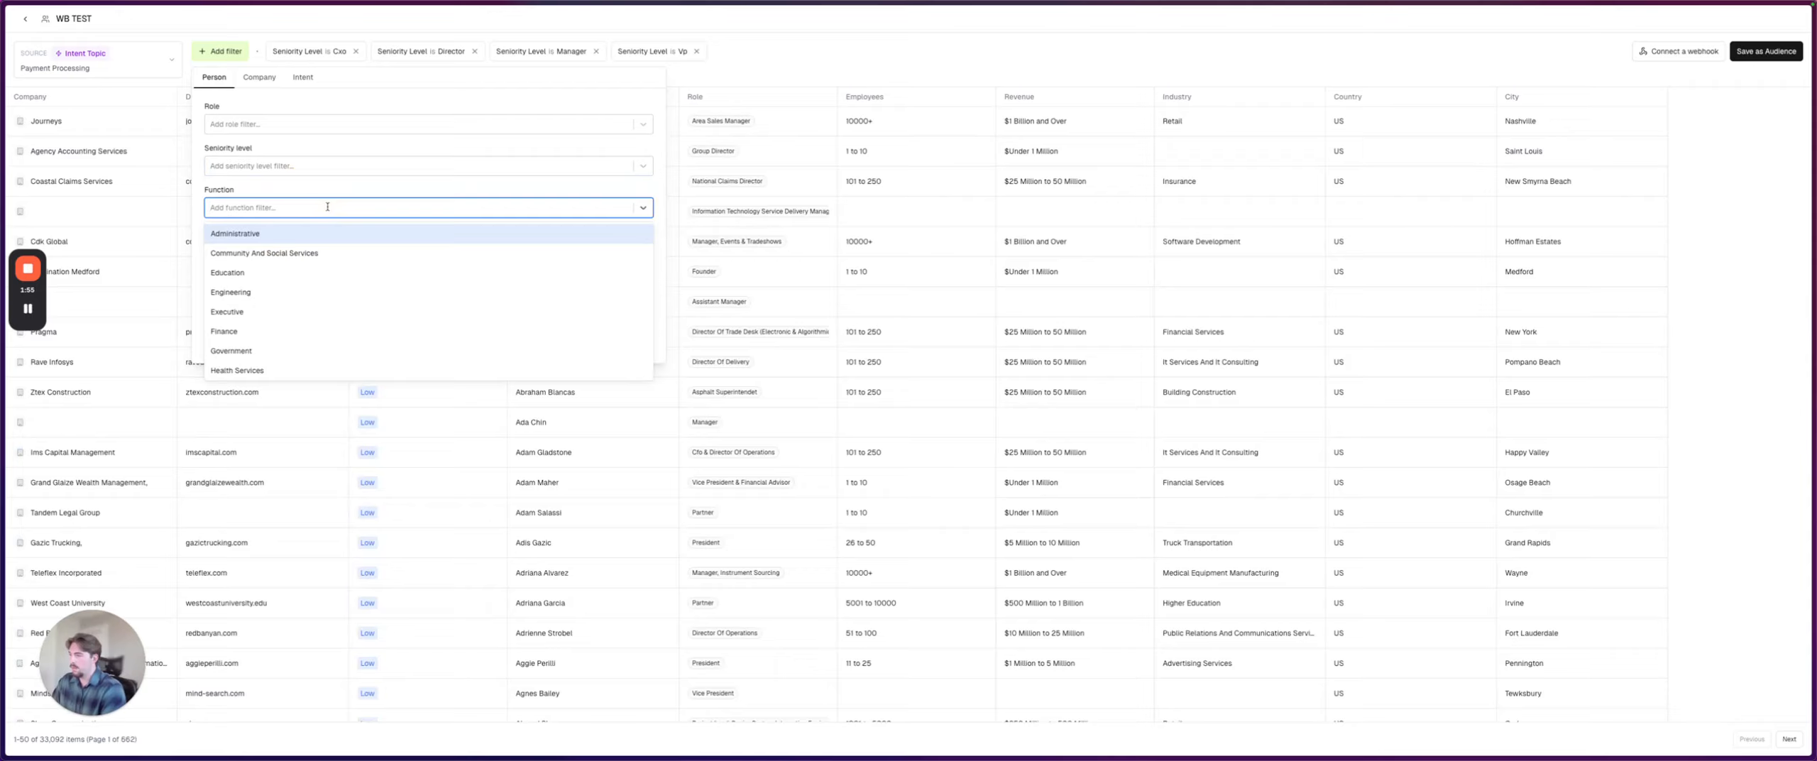
pyautogui.write('marketing')
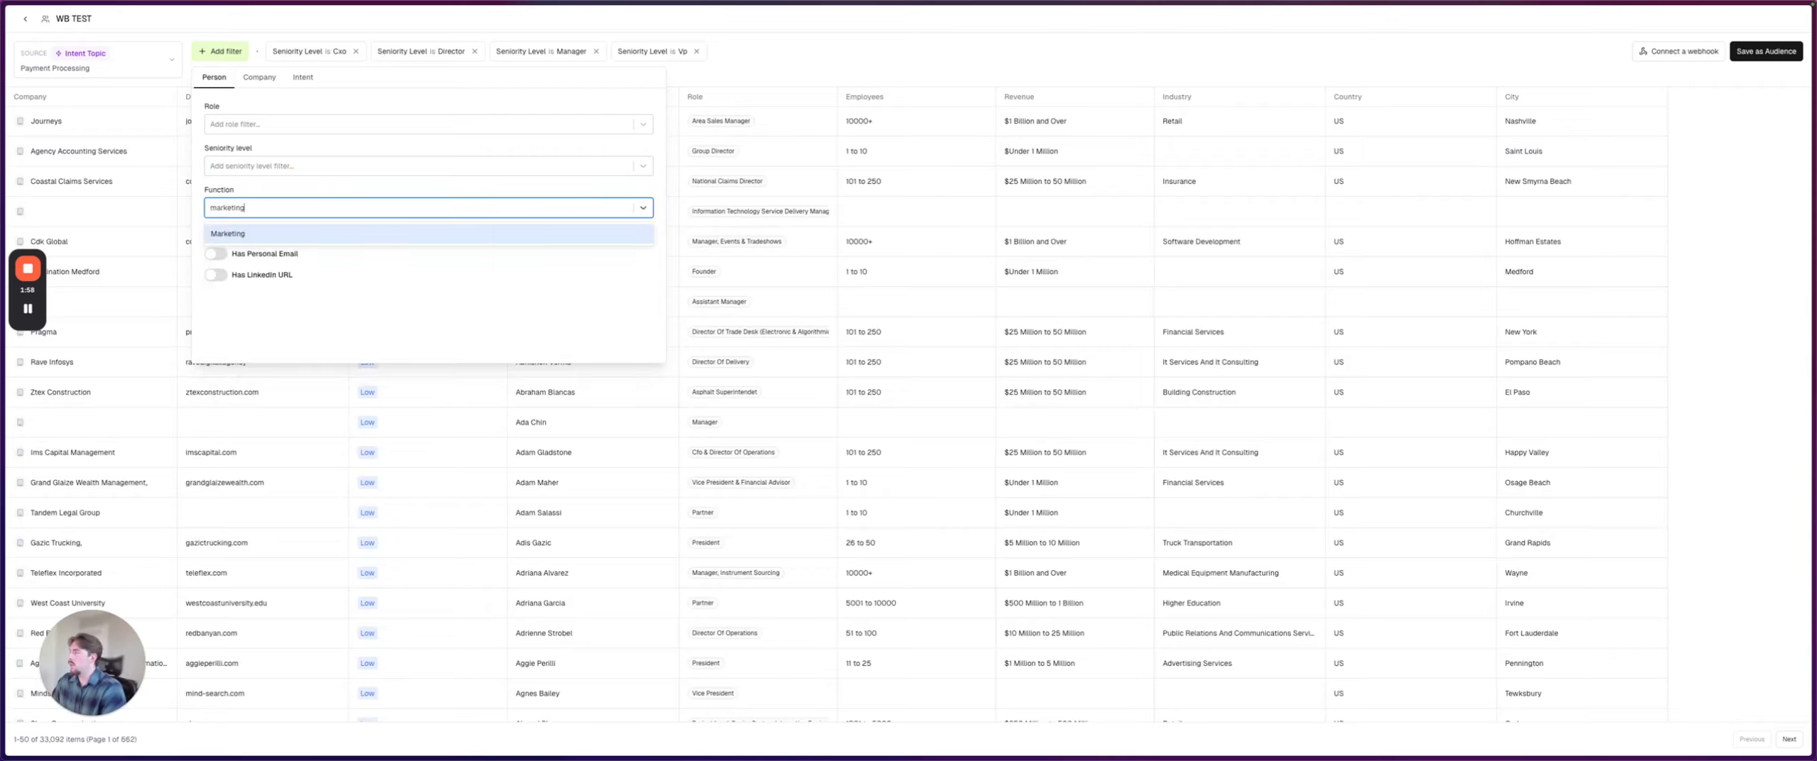
pyautogui.press('Return')
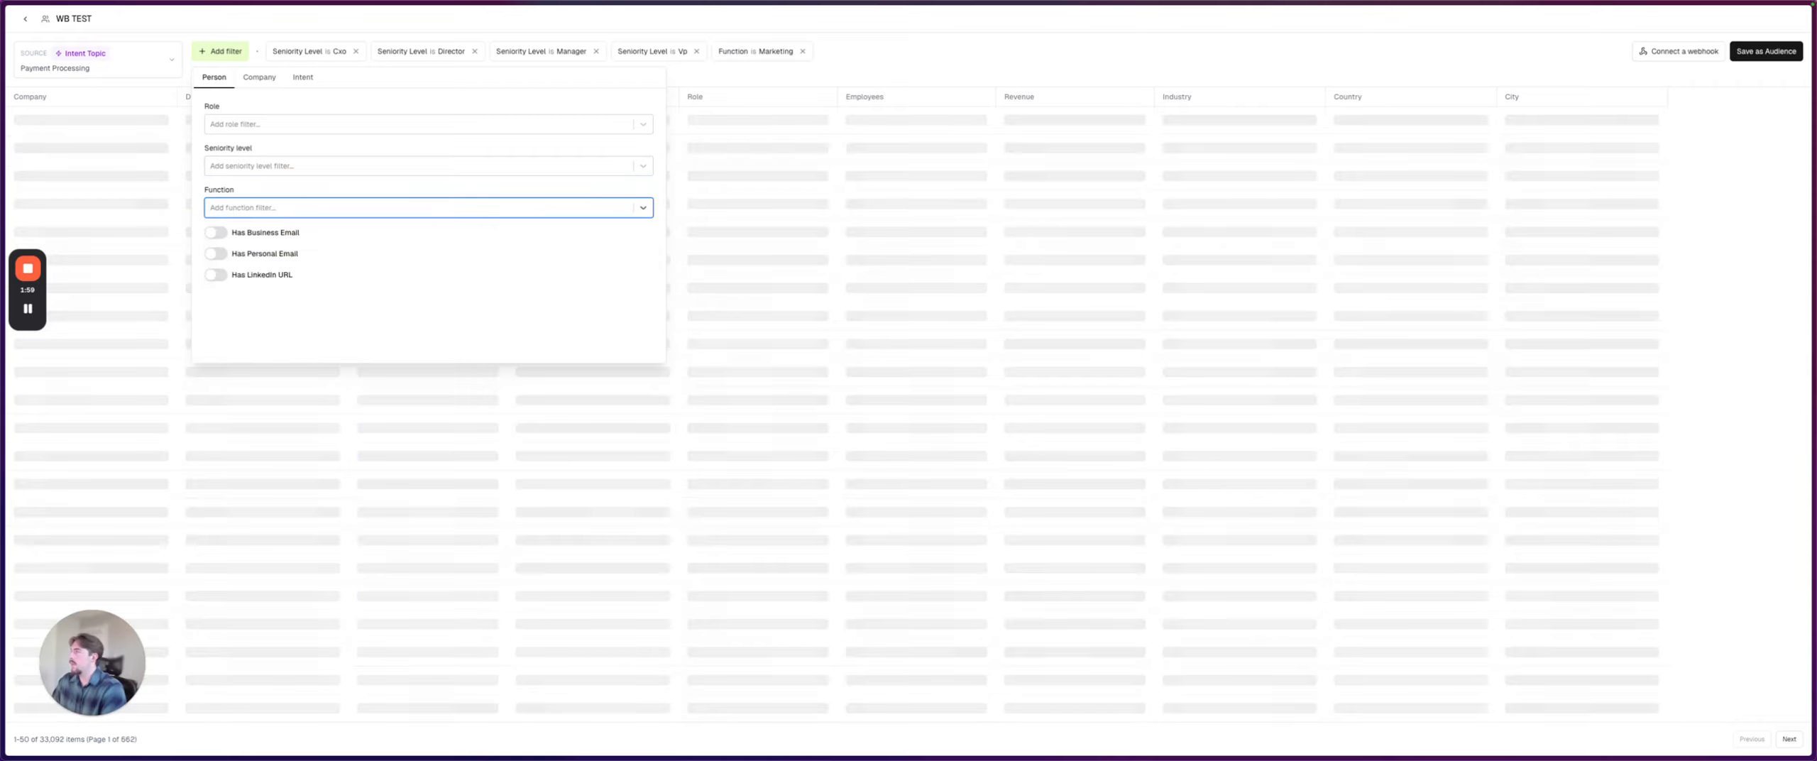
pyautogui.write('operations')
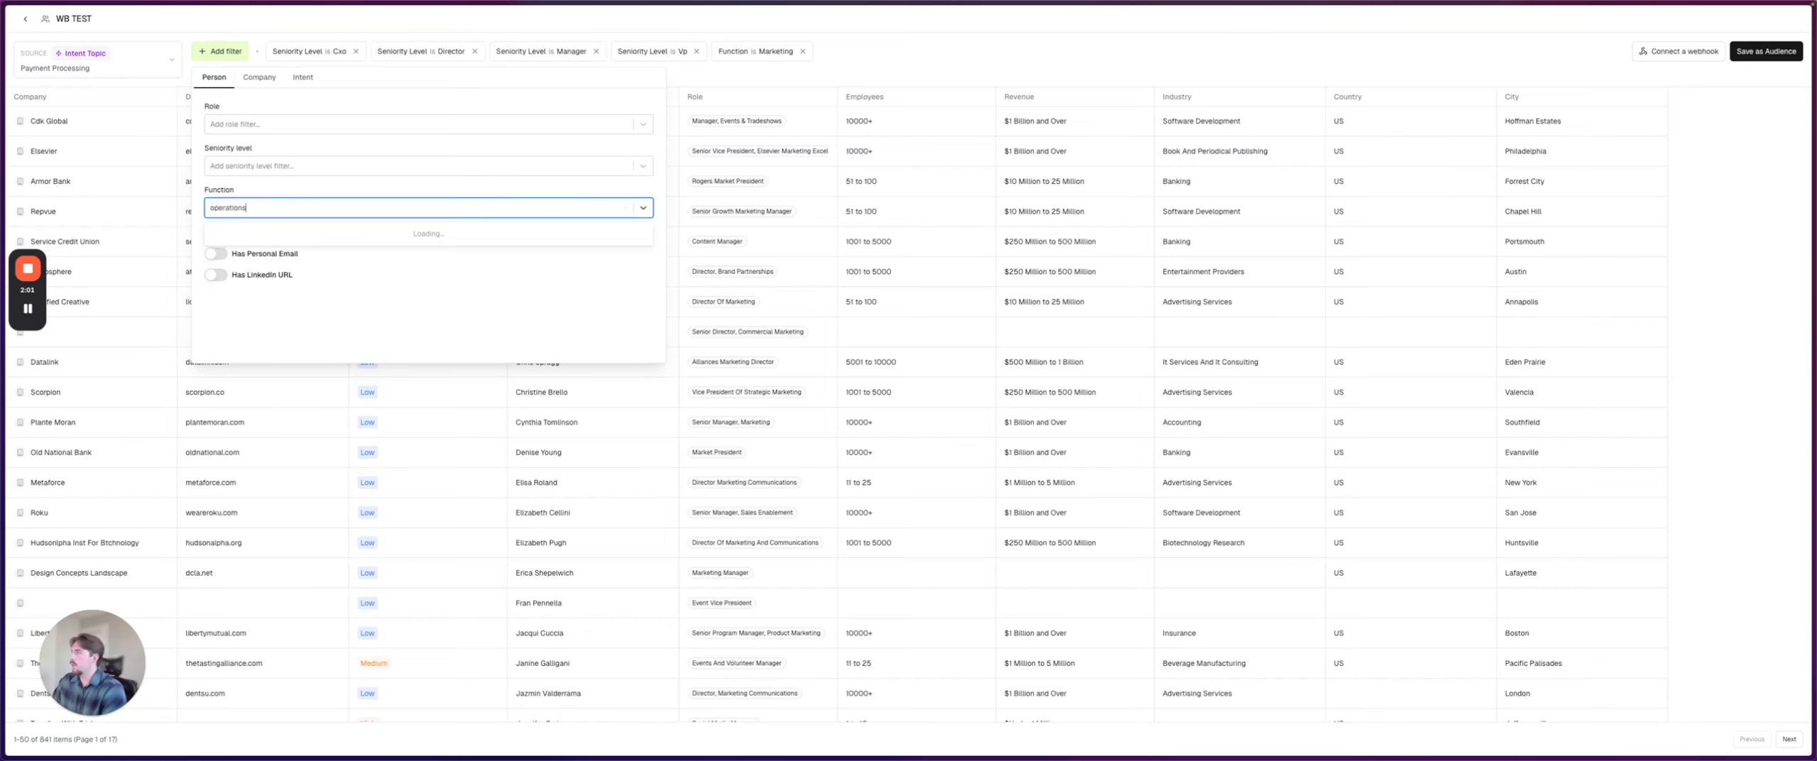
pyautogui.click(319, 236)
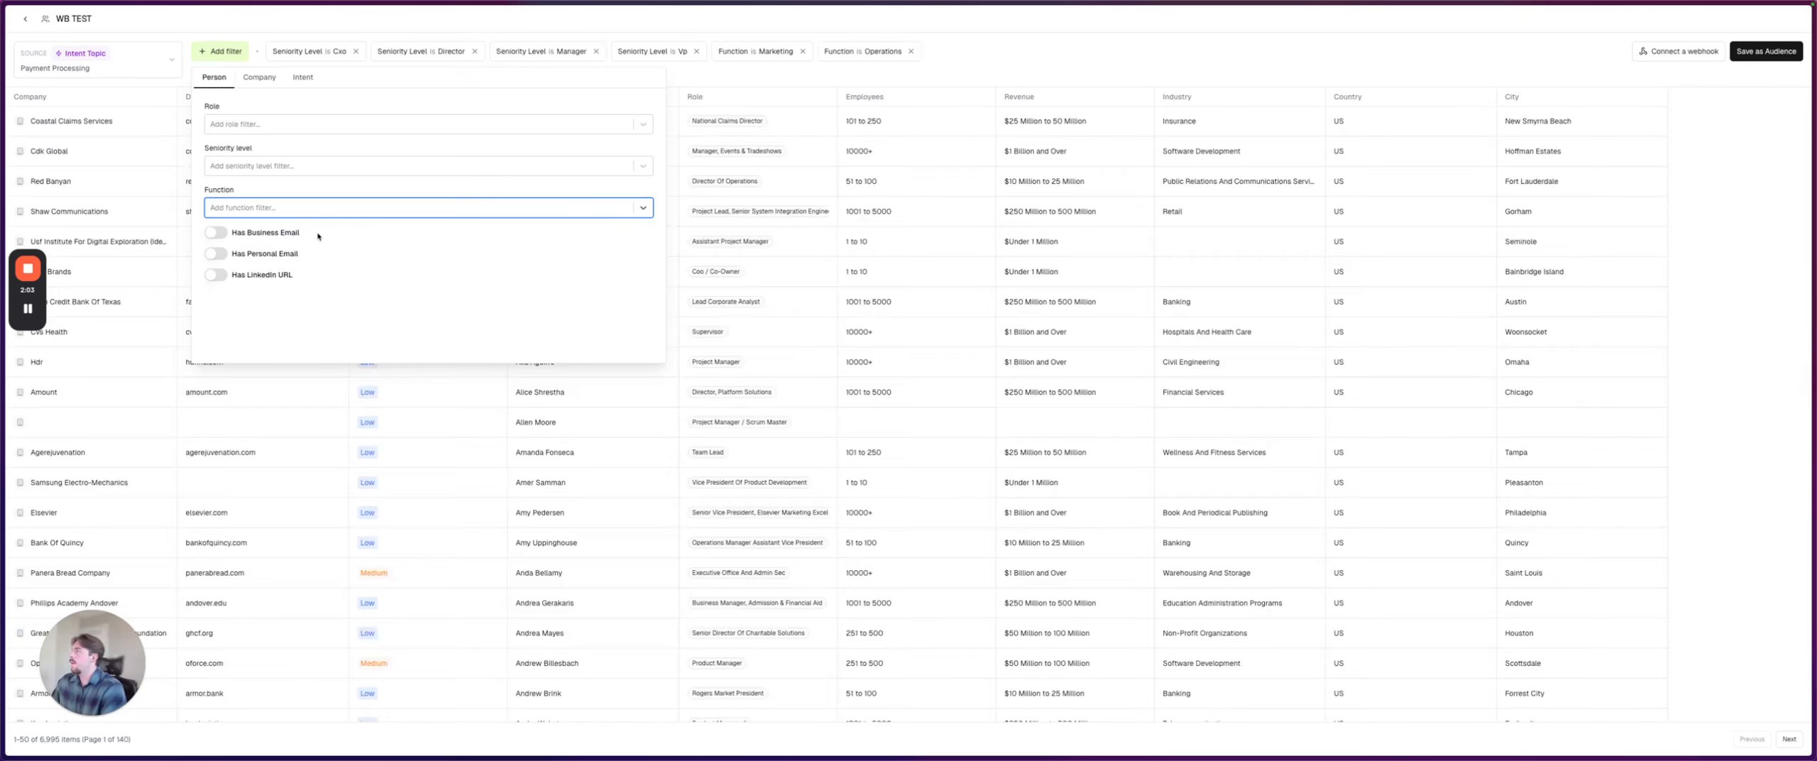
# Step: Open the company filters and look over the company, employee, revenue, industry and location options
pyautogui.click(258, 77)
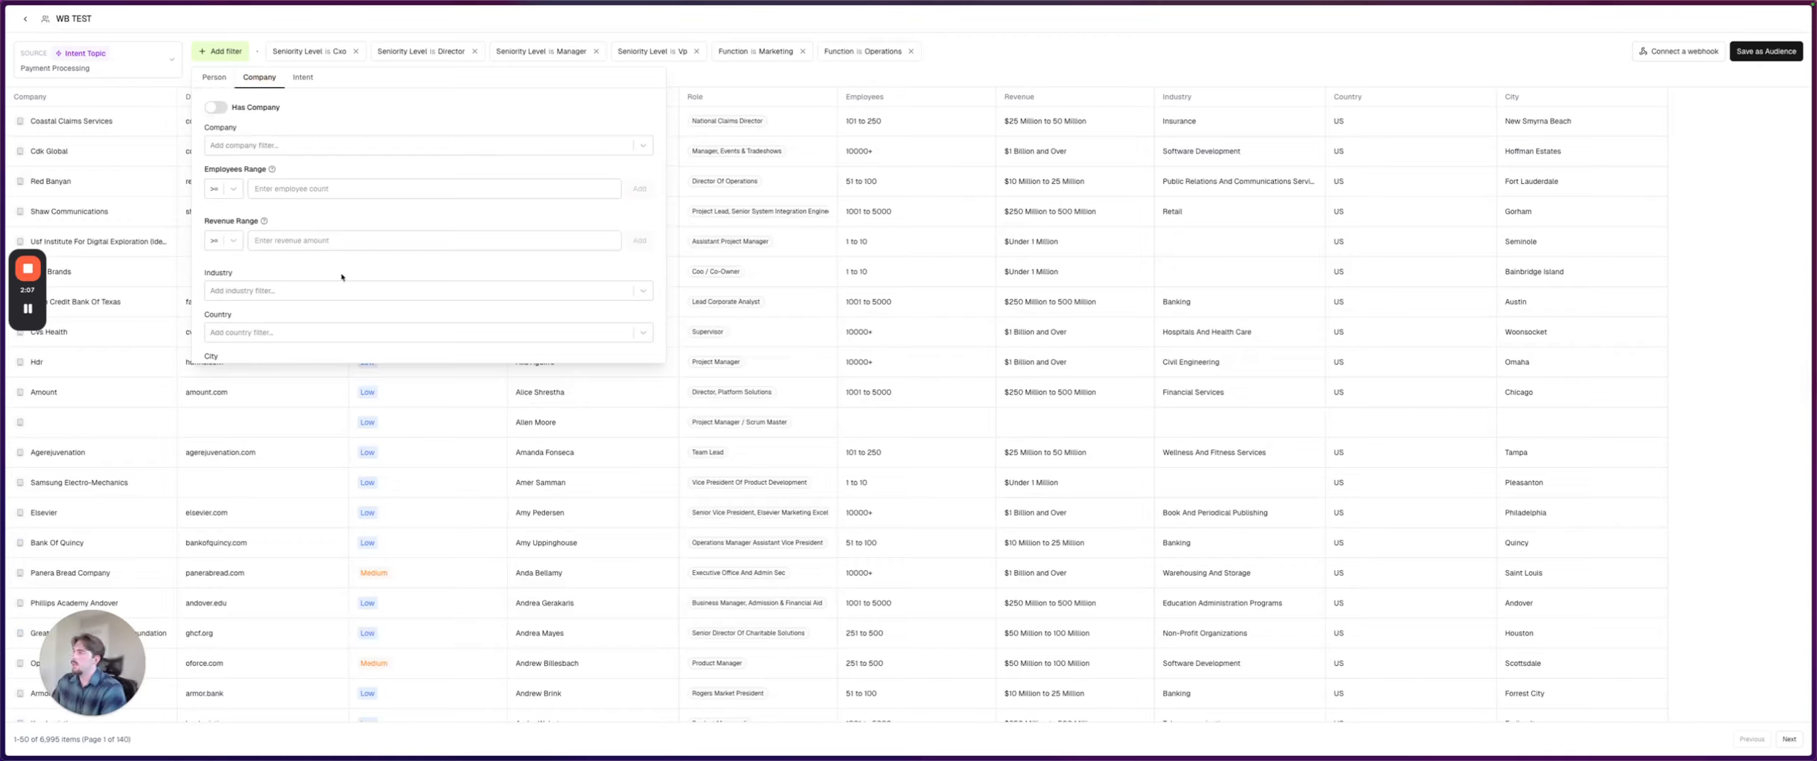
pyautogui.doubleClick(226, 277)
pyautogui.scroll(-1, 297, 265)
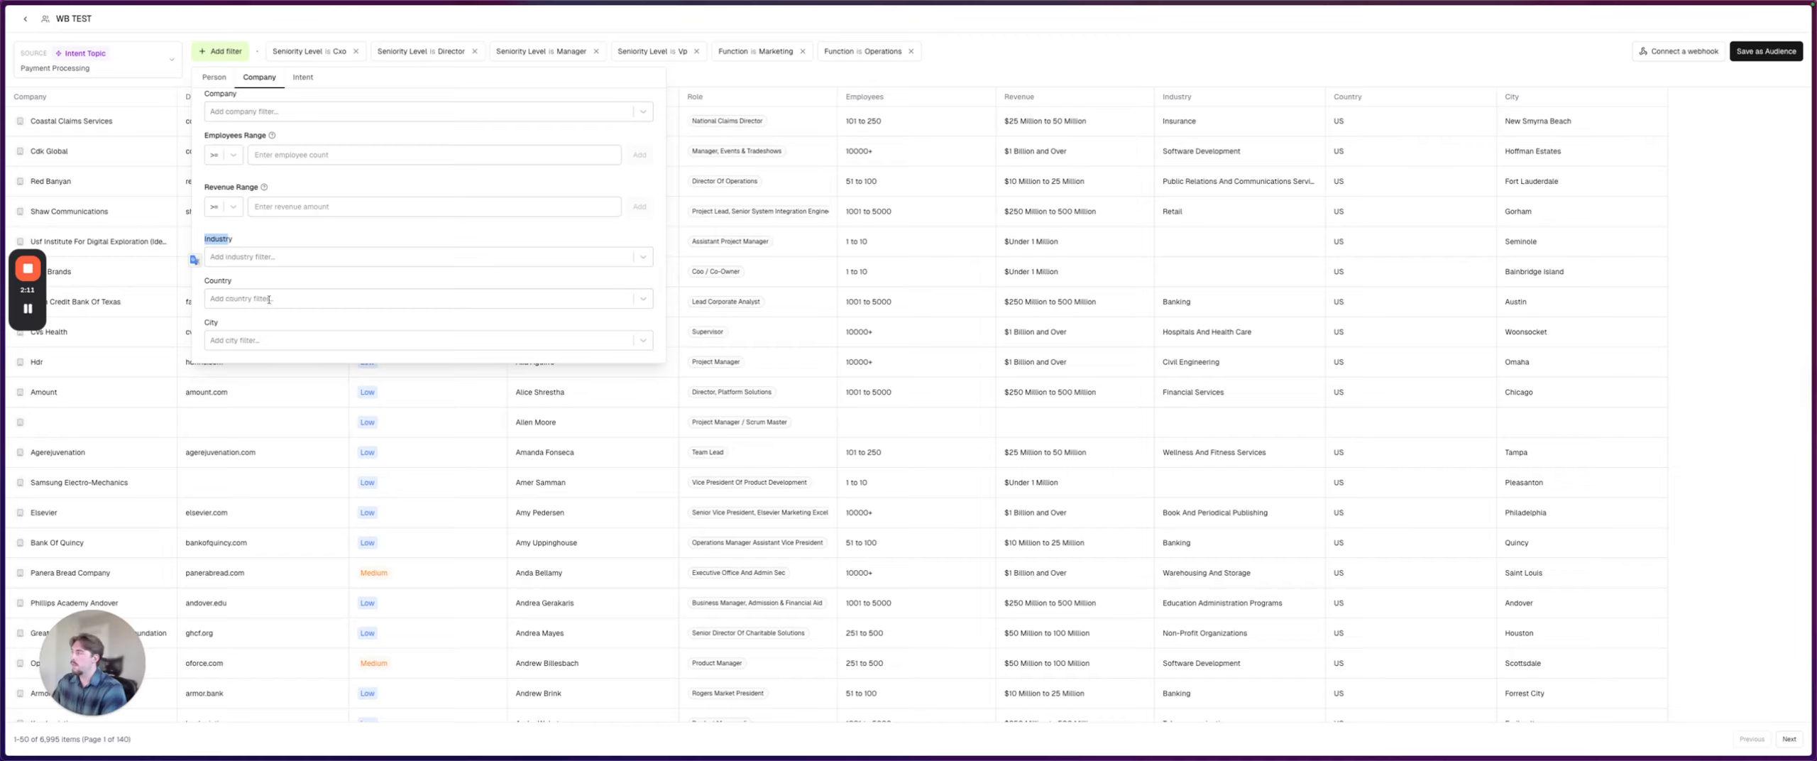
pyautogui.scroll(1, 309, 288)
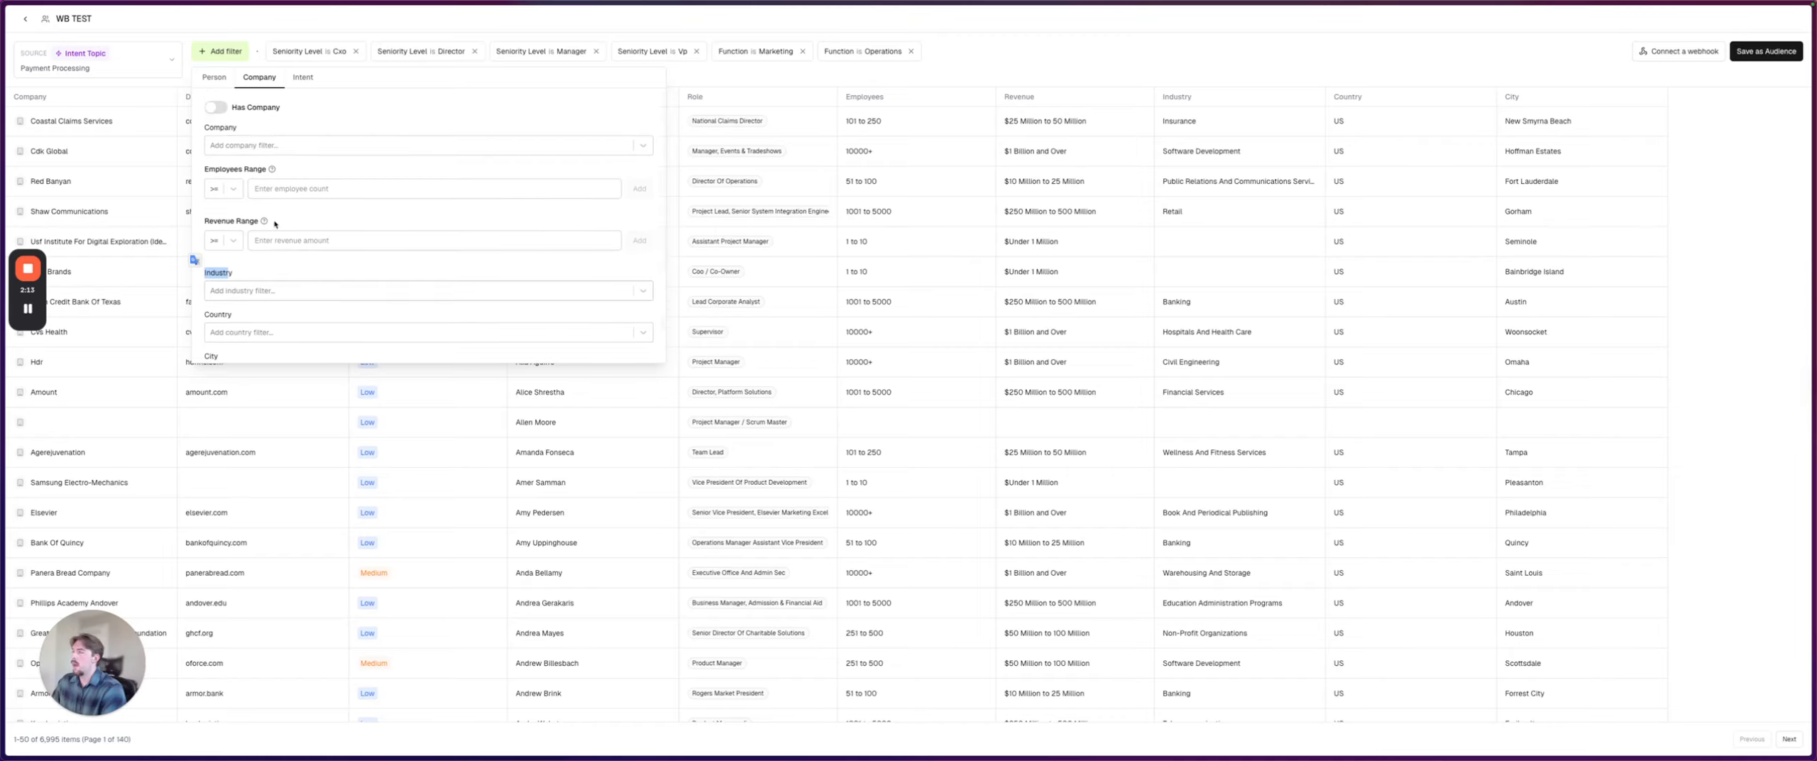
pyautogui.tripleClick(220, 220)
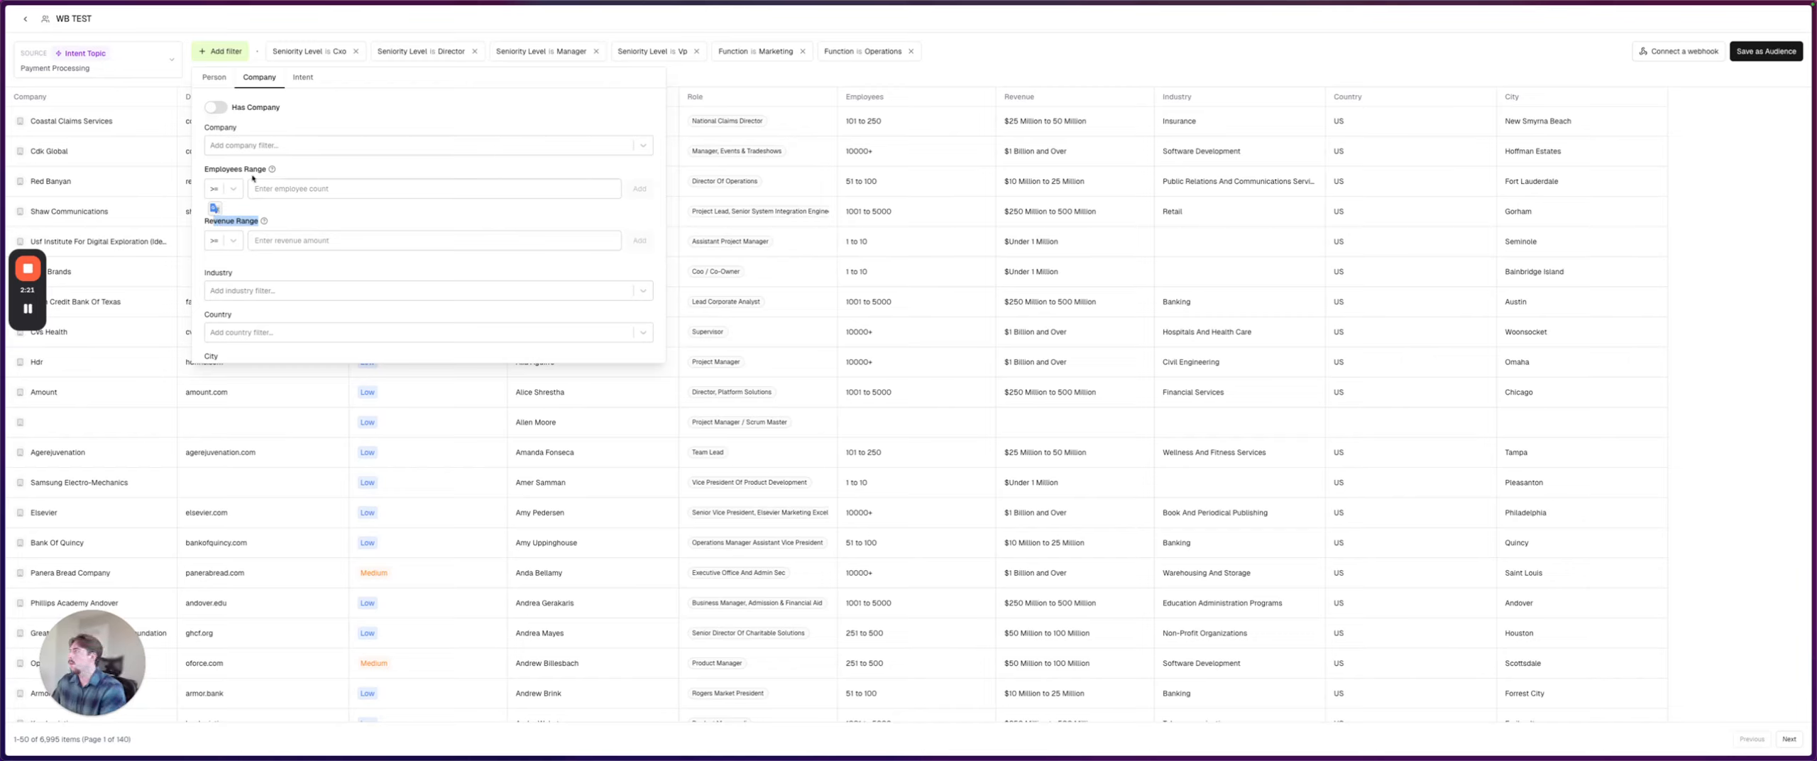
pyautogui.click(408, 145)
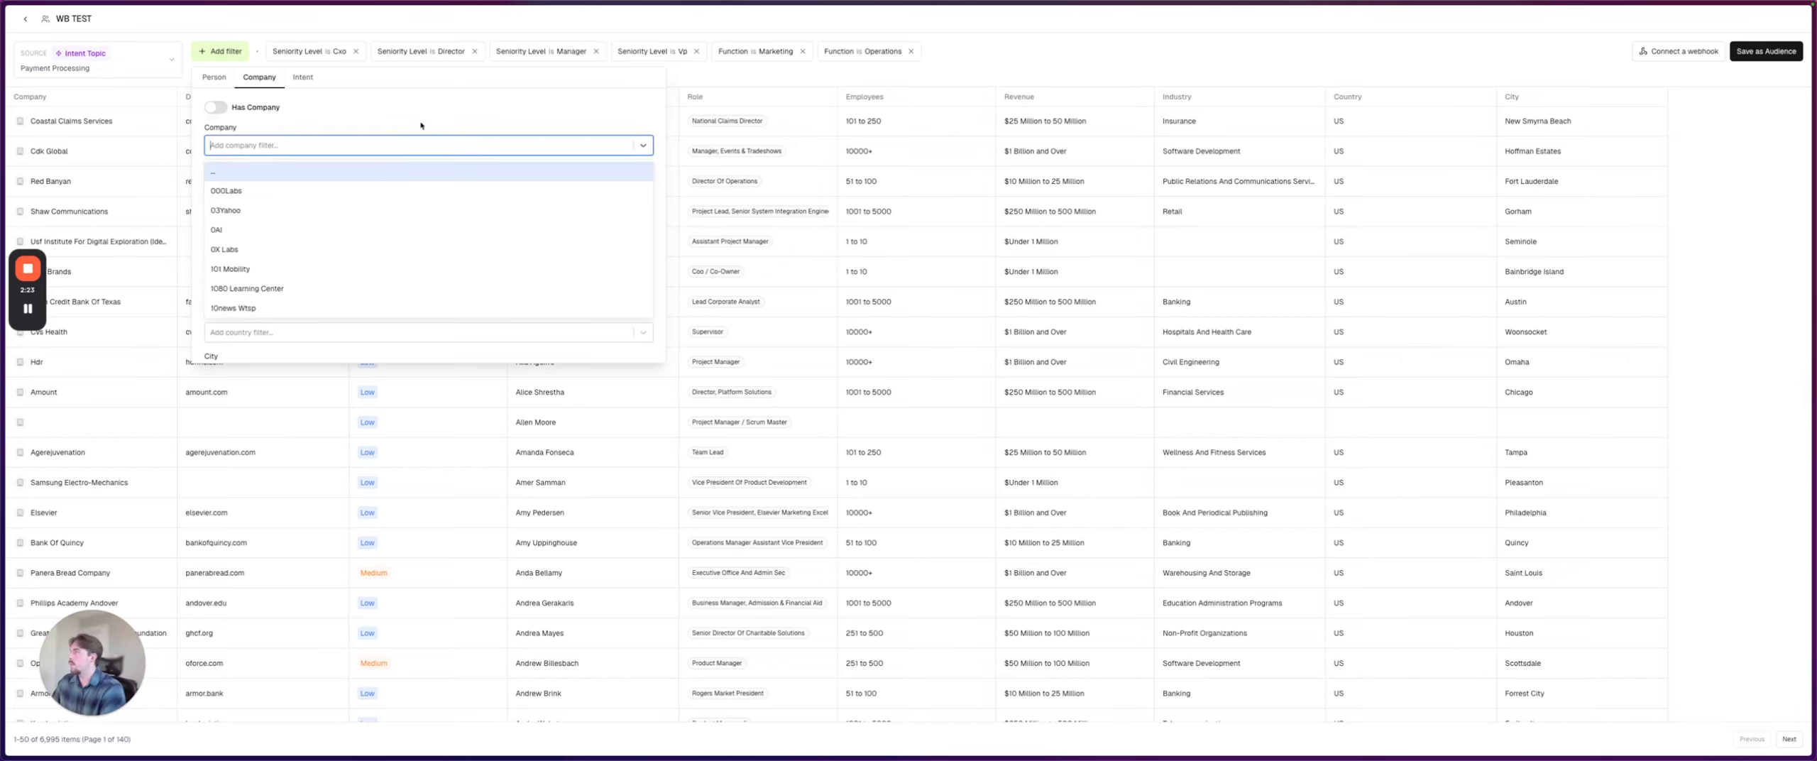
pyautogui.click(419, 116)
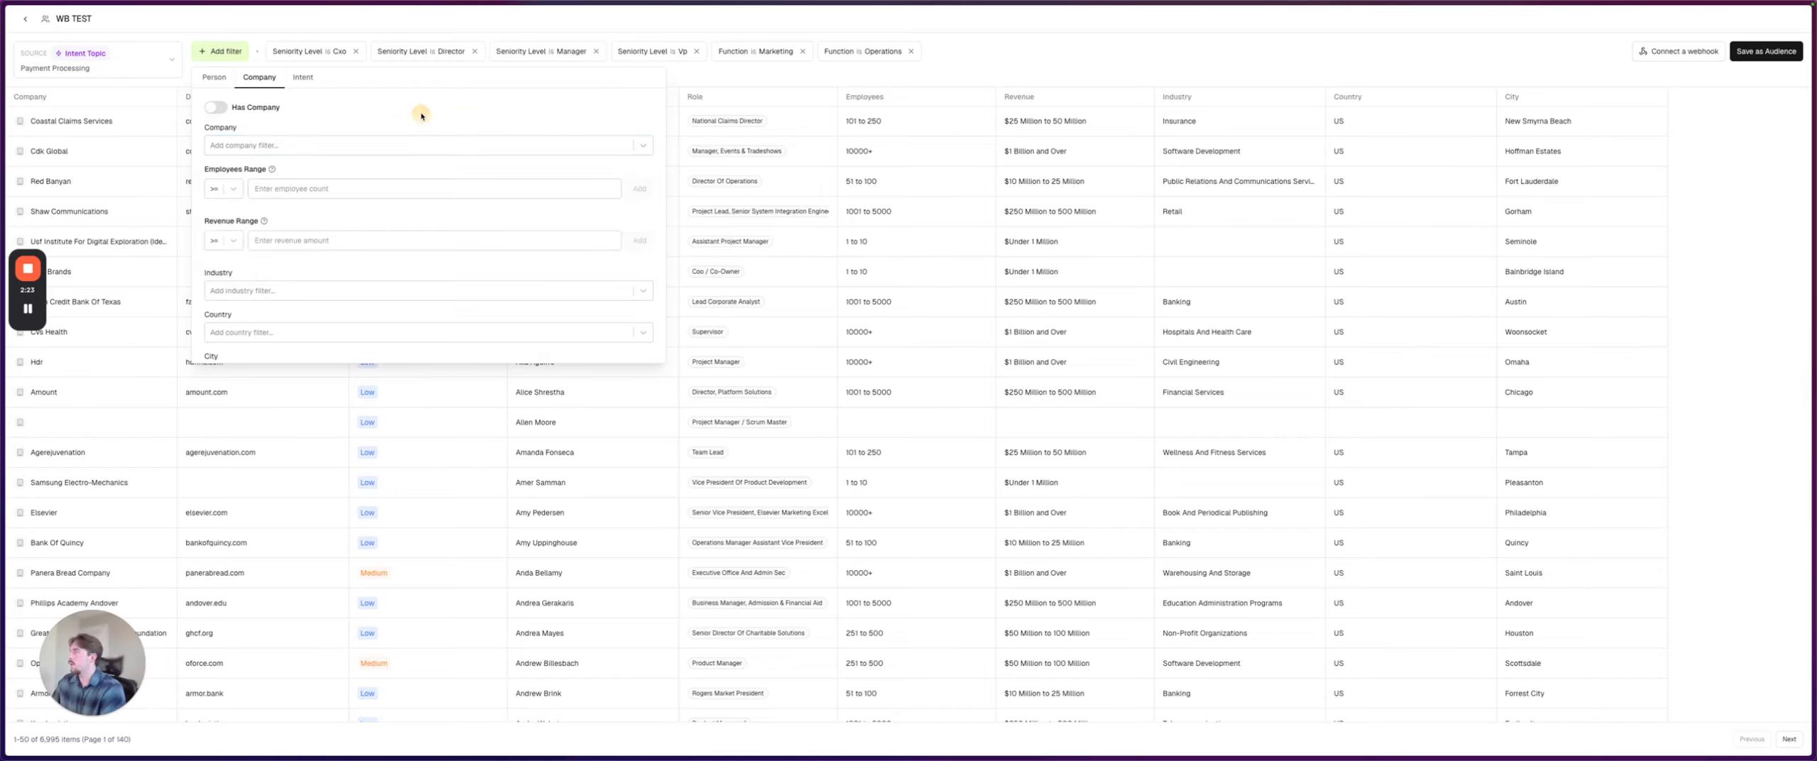
# Step: Add an employee range filter limiting the companies to at most 50 employees (<= 50)
pyautogui.click(302, 192)
pyautogui.click(232, 190)
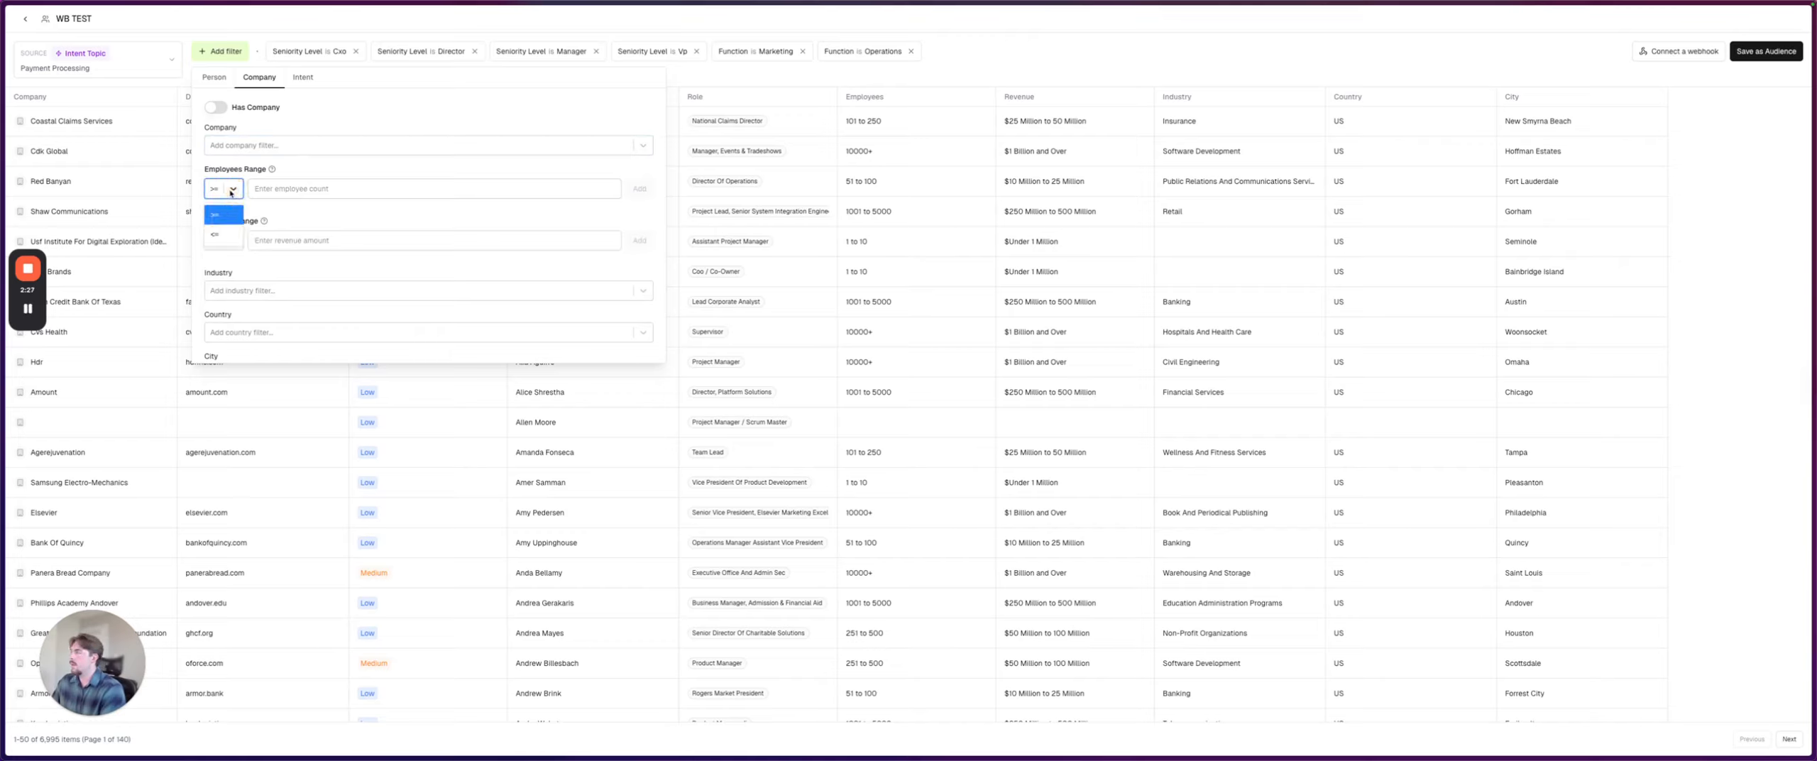
pyautogui.click(216, 234)
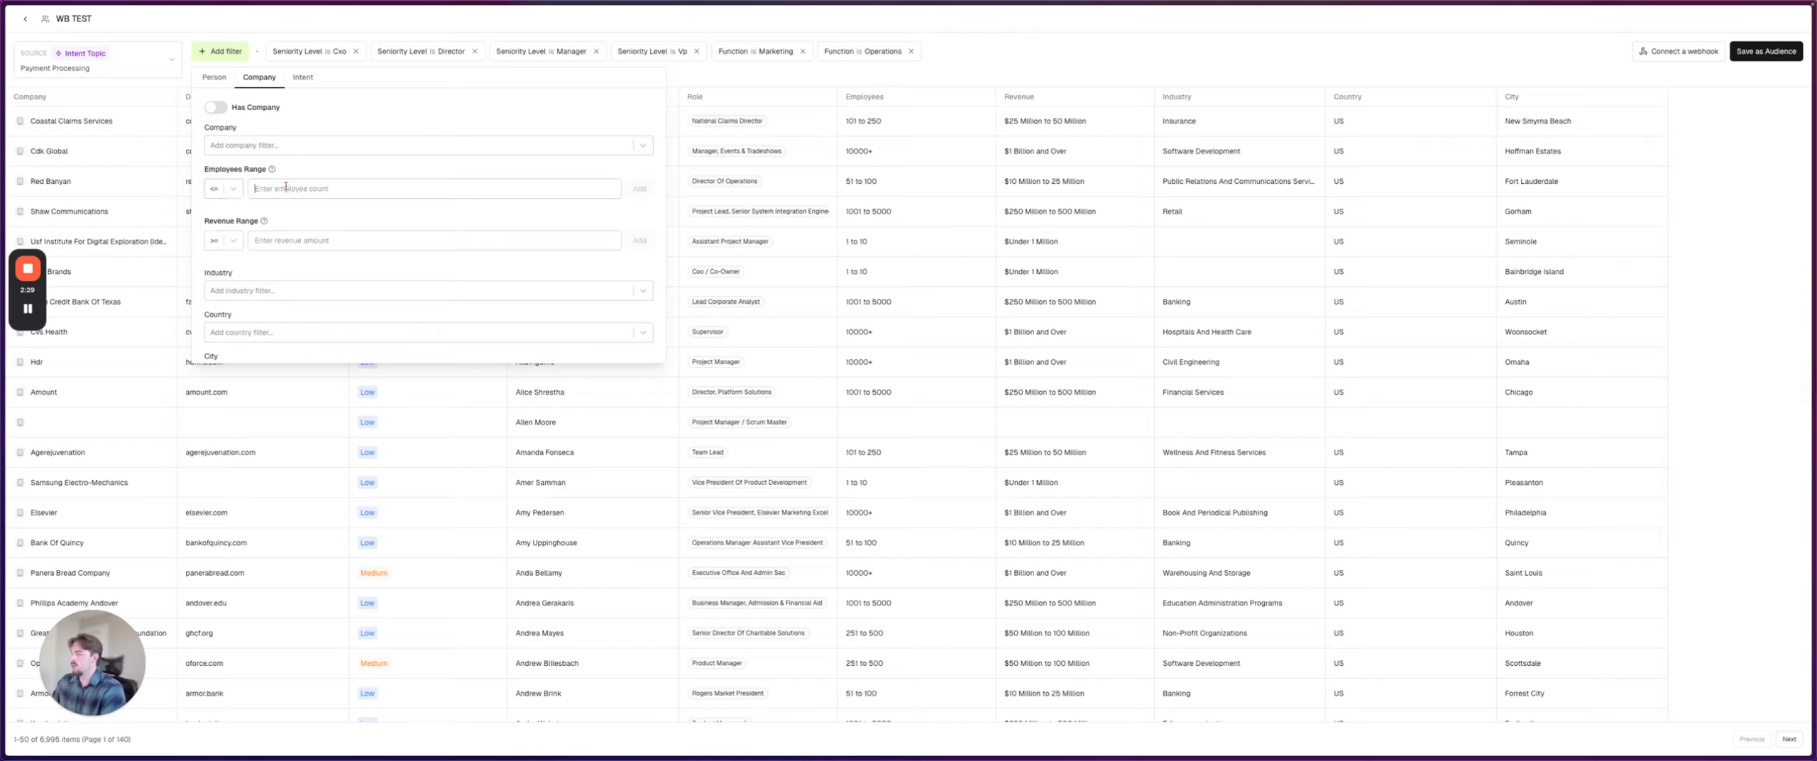
pyautogui.write('50')
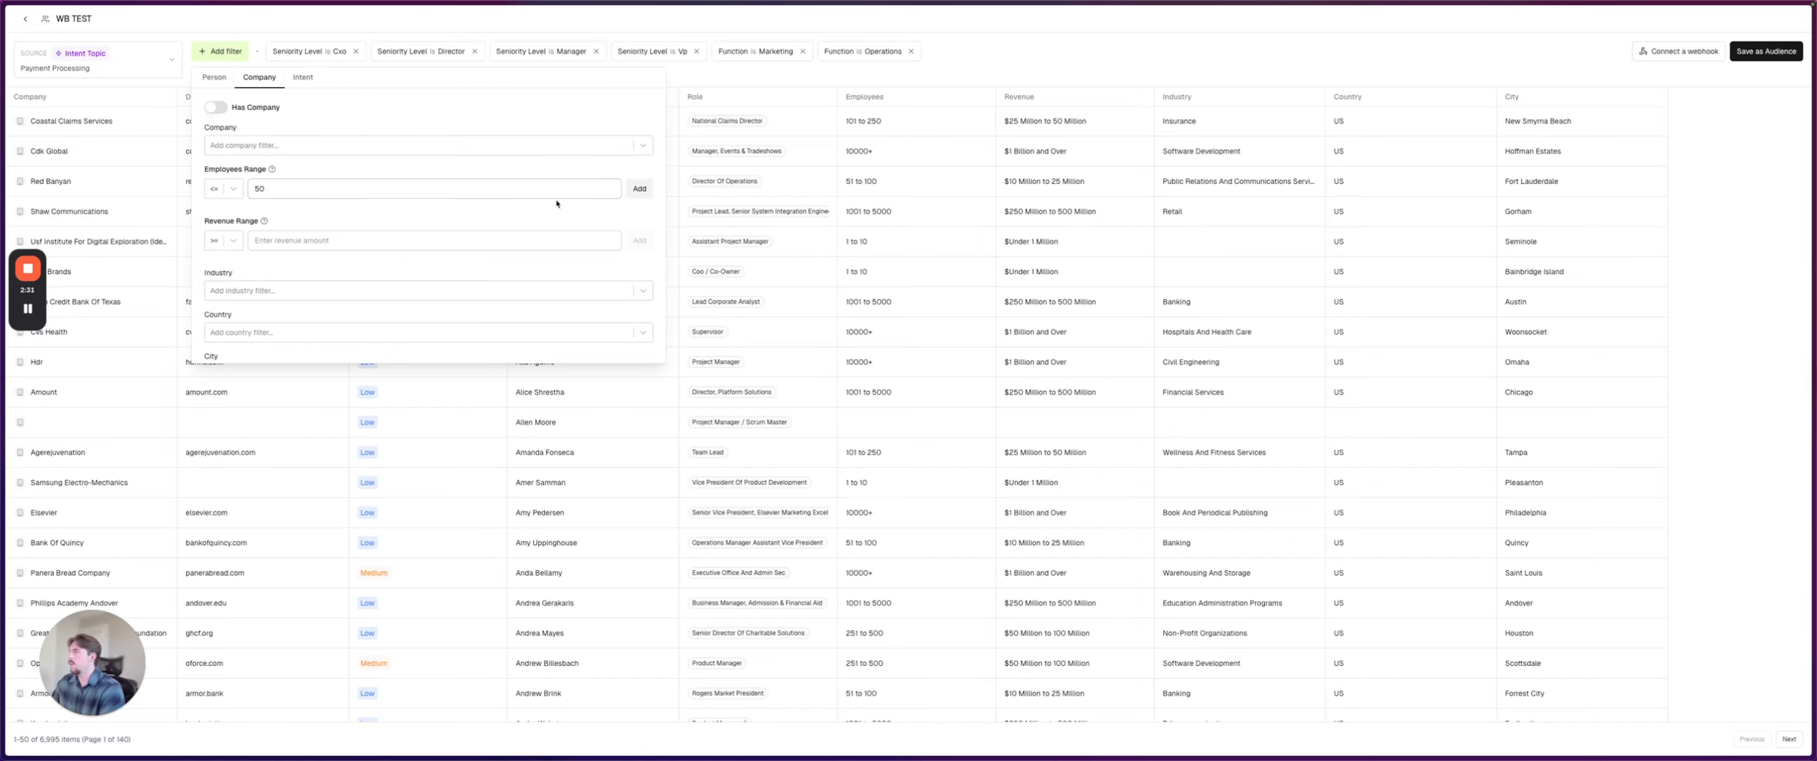
pyautogui.click(638, 188)
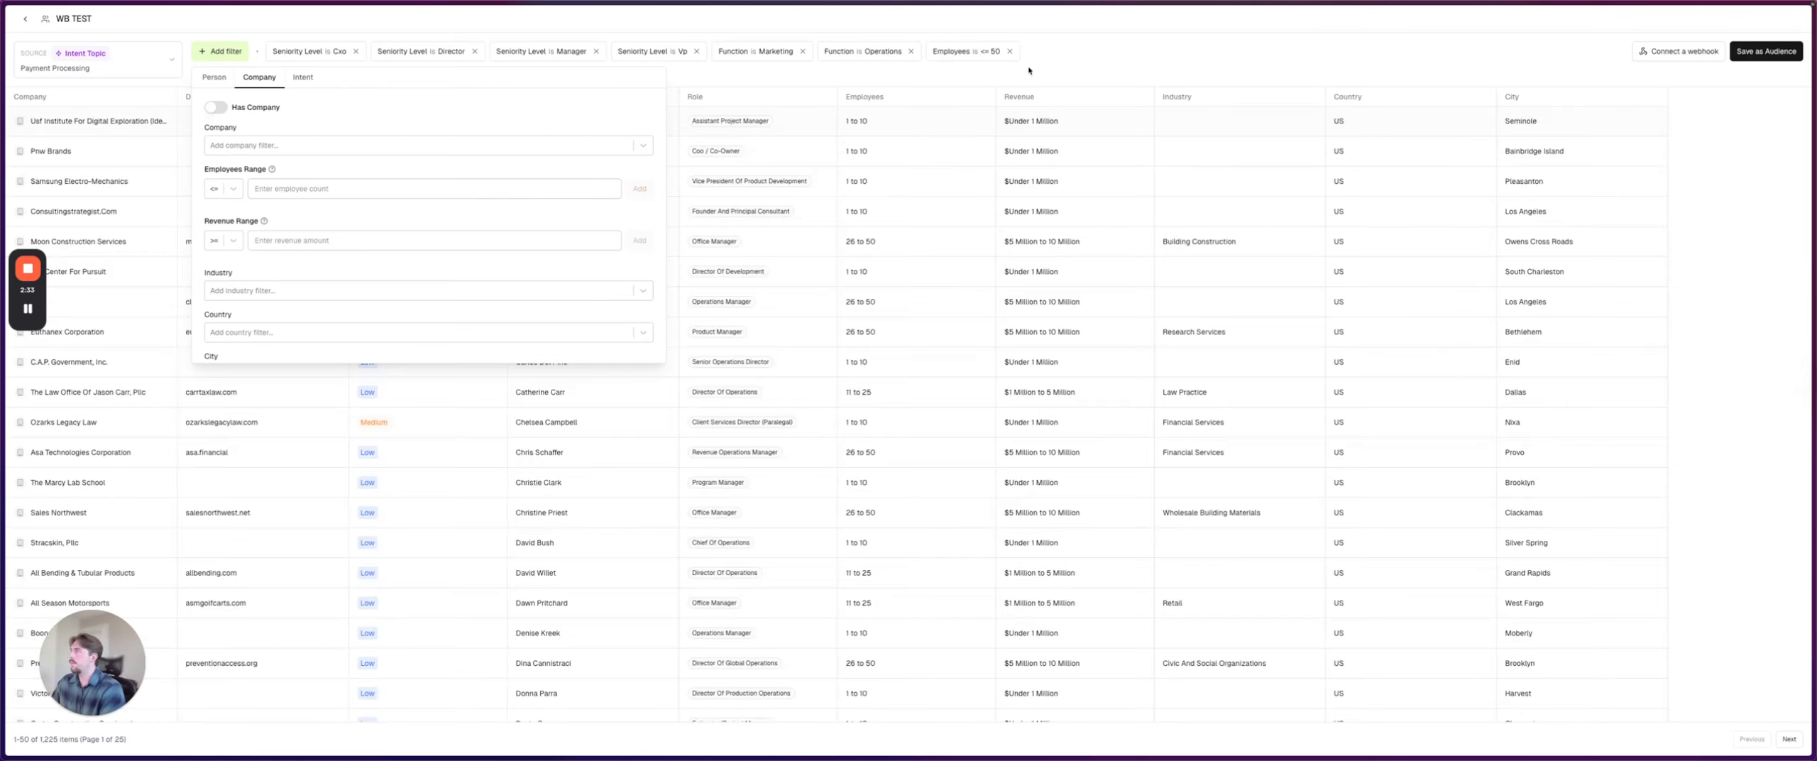
# Step: Close the filter options and look over the records in the filtered audience
pyautogui.click(1074, 49)
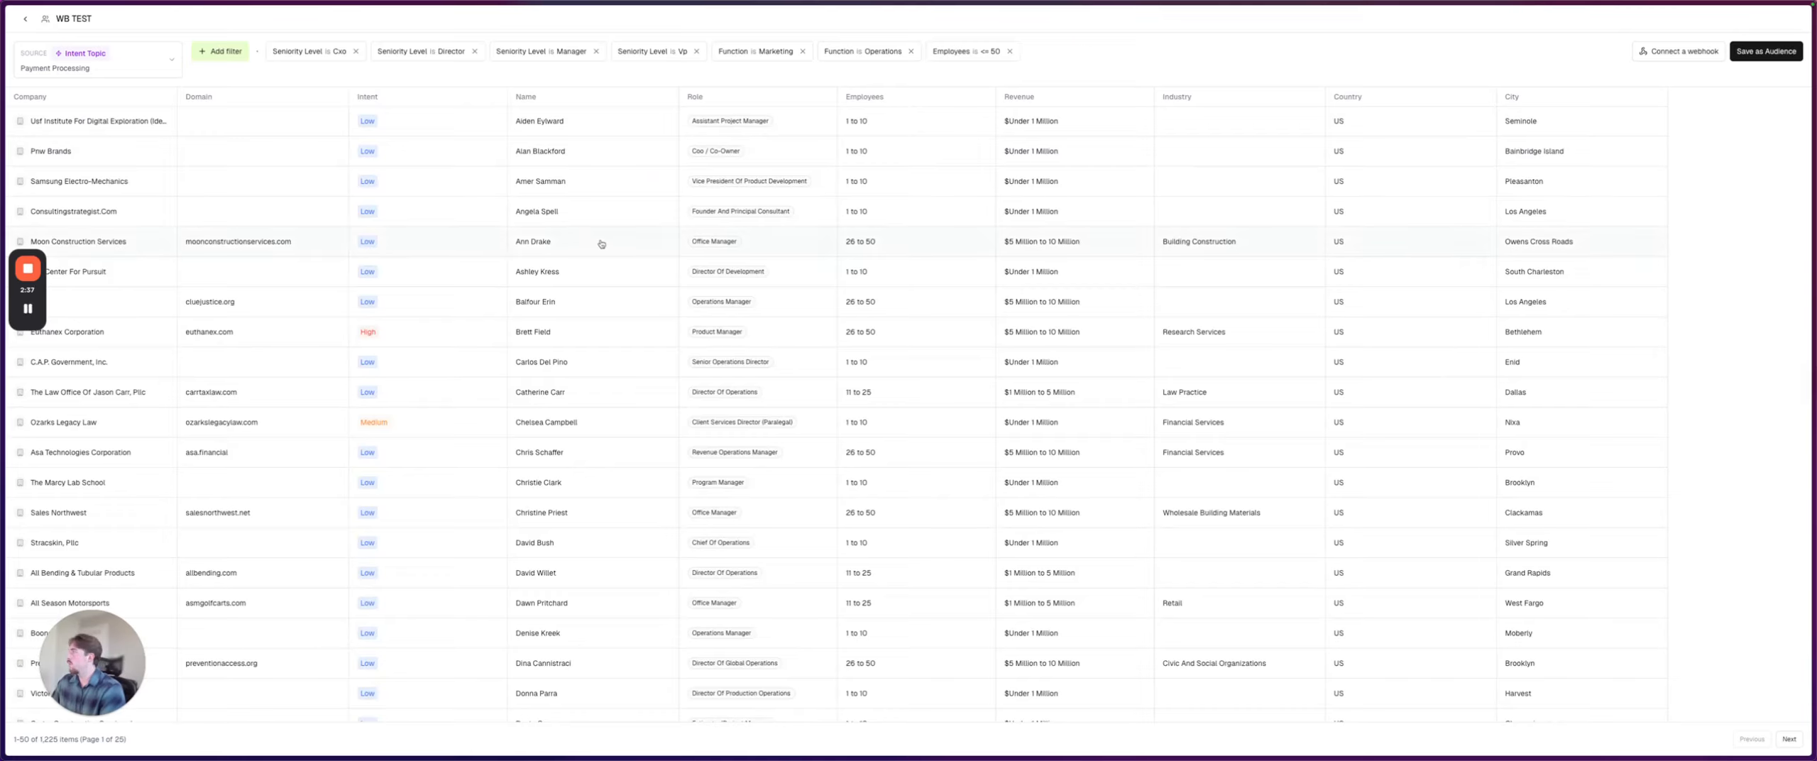
pyautogui.scroll(-15, 776, 263)
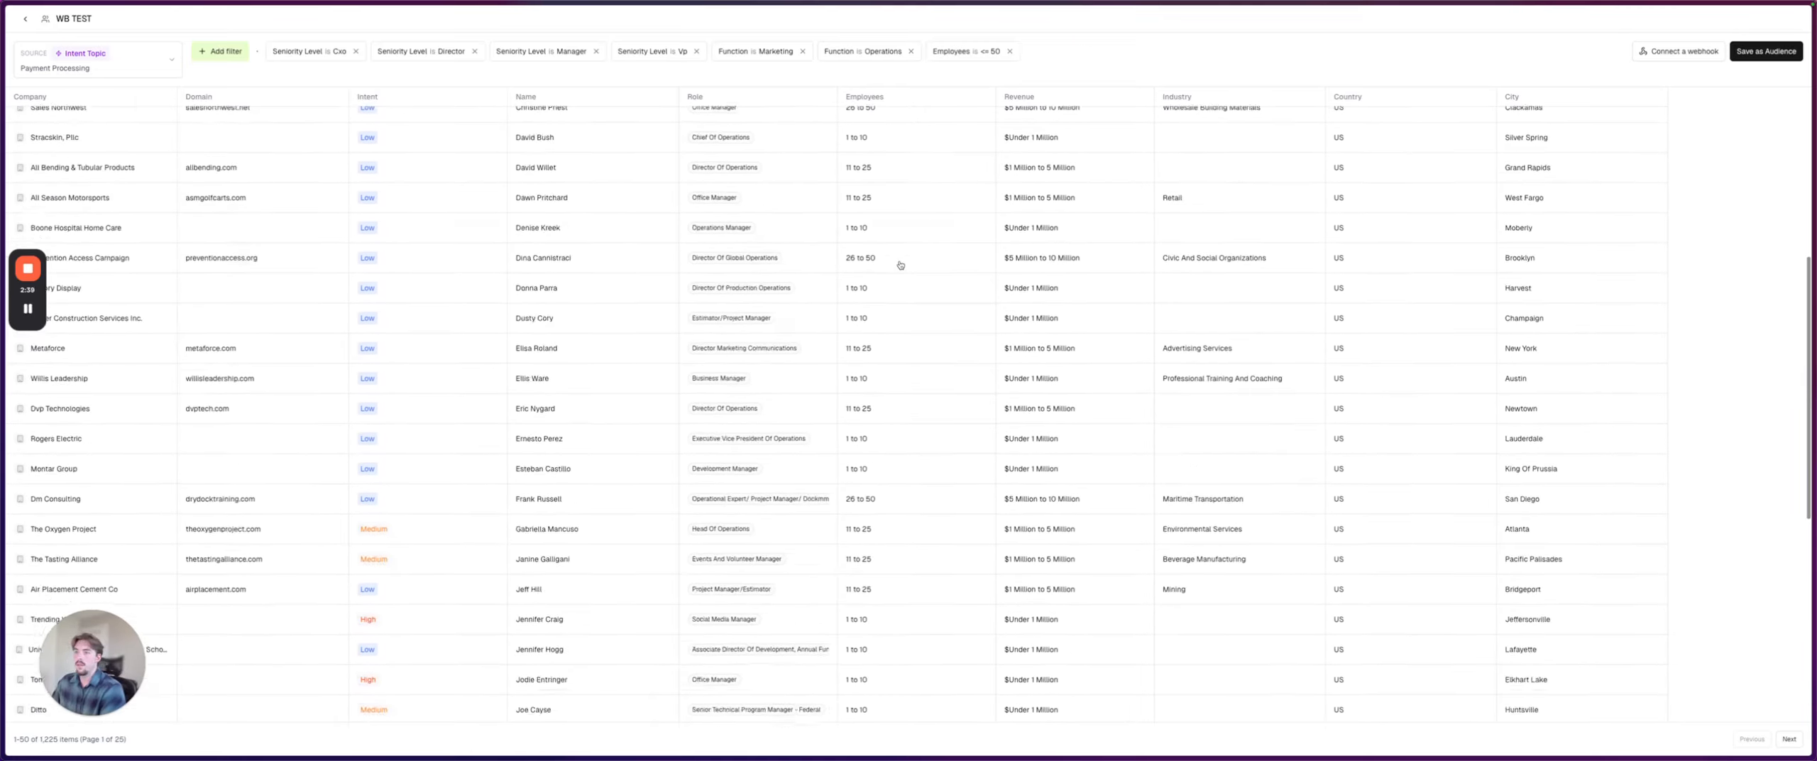
pyautogui.scroll(15, 867, 254)
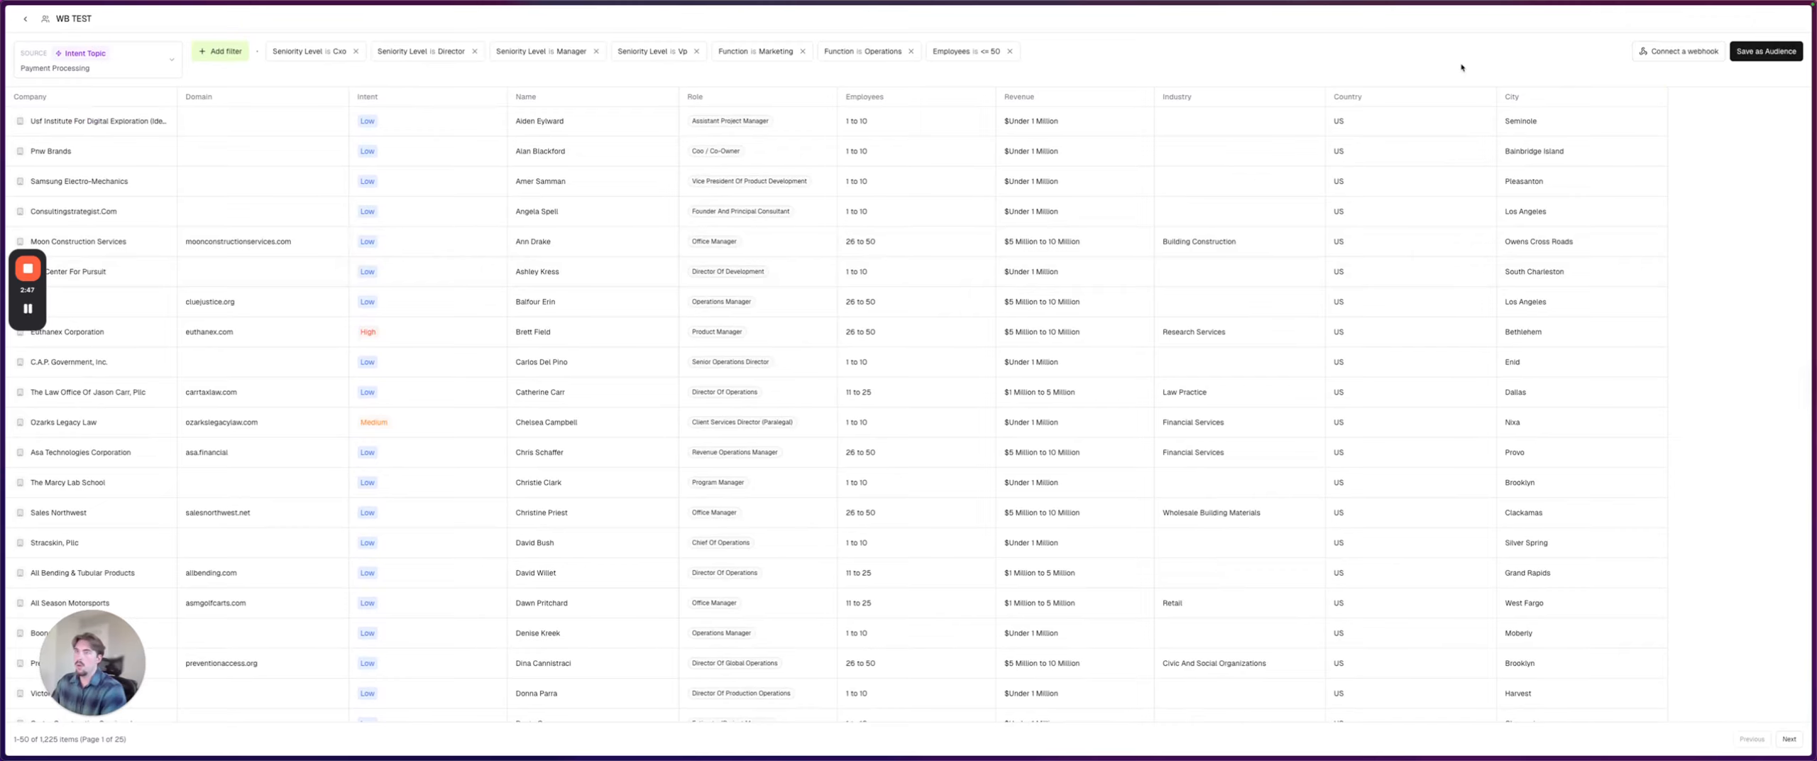
# Step: Switch to the n8n workflow and copy the Webhook node's production URL
pyautogui.press('super+s')
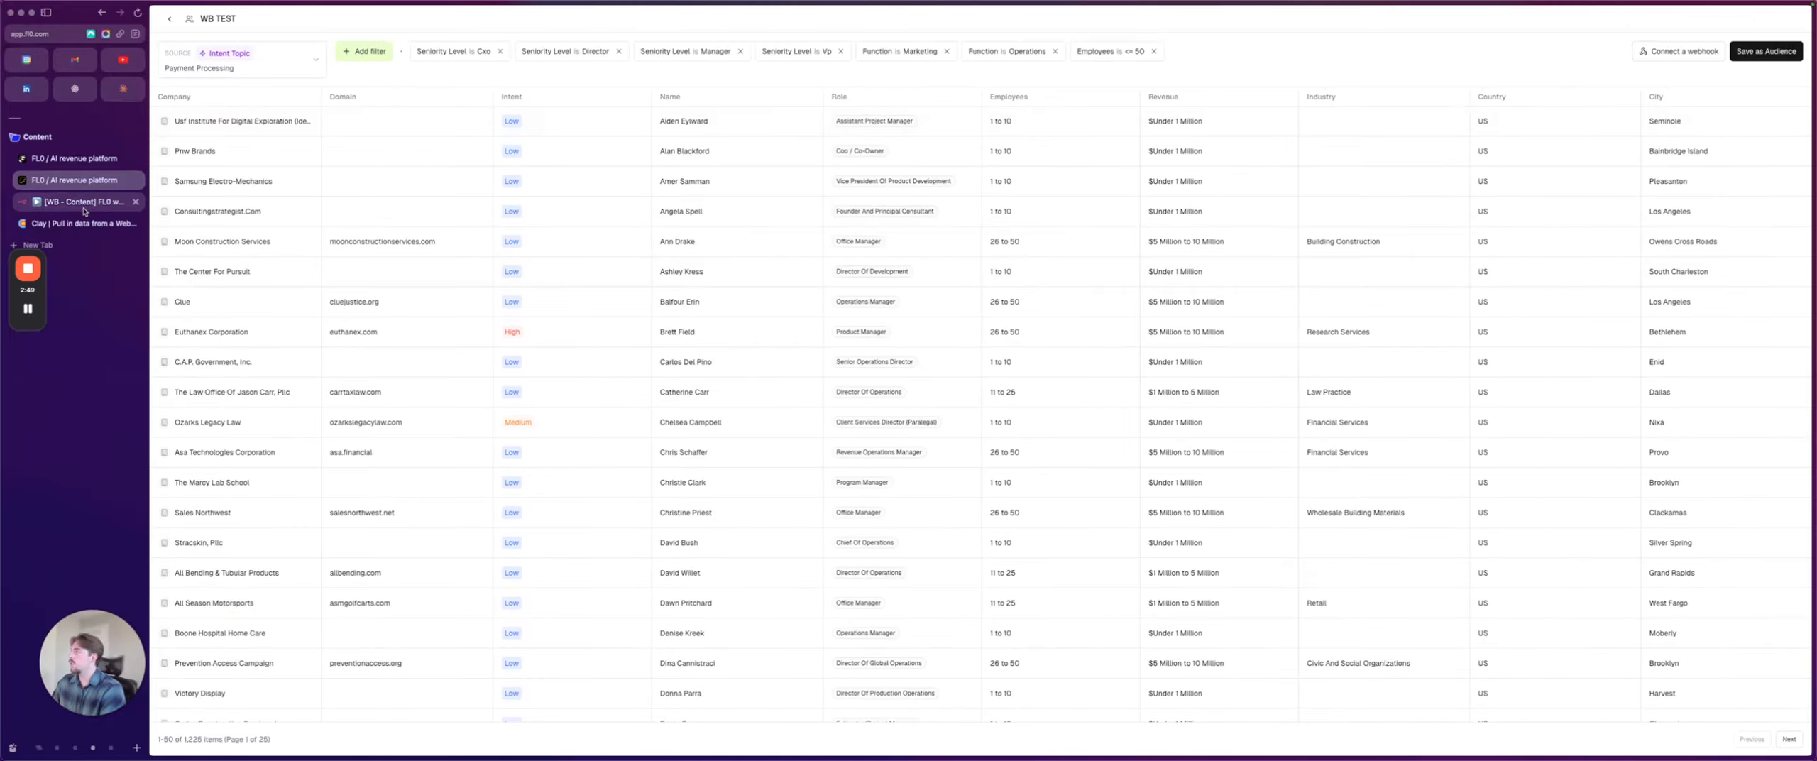
pyautogui.moveTo(37, 289); pyautogui.dragTo(42, 327)
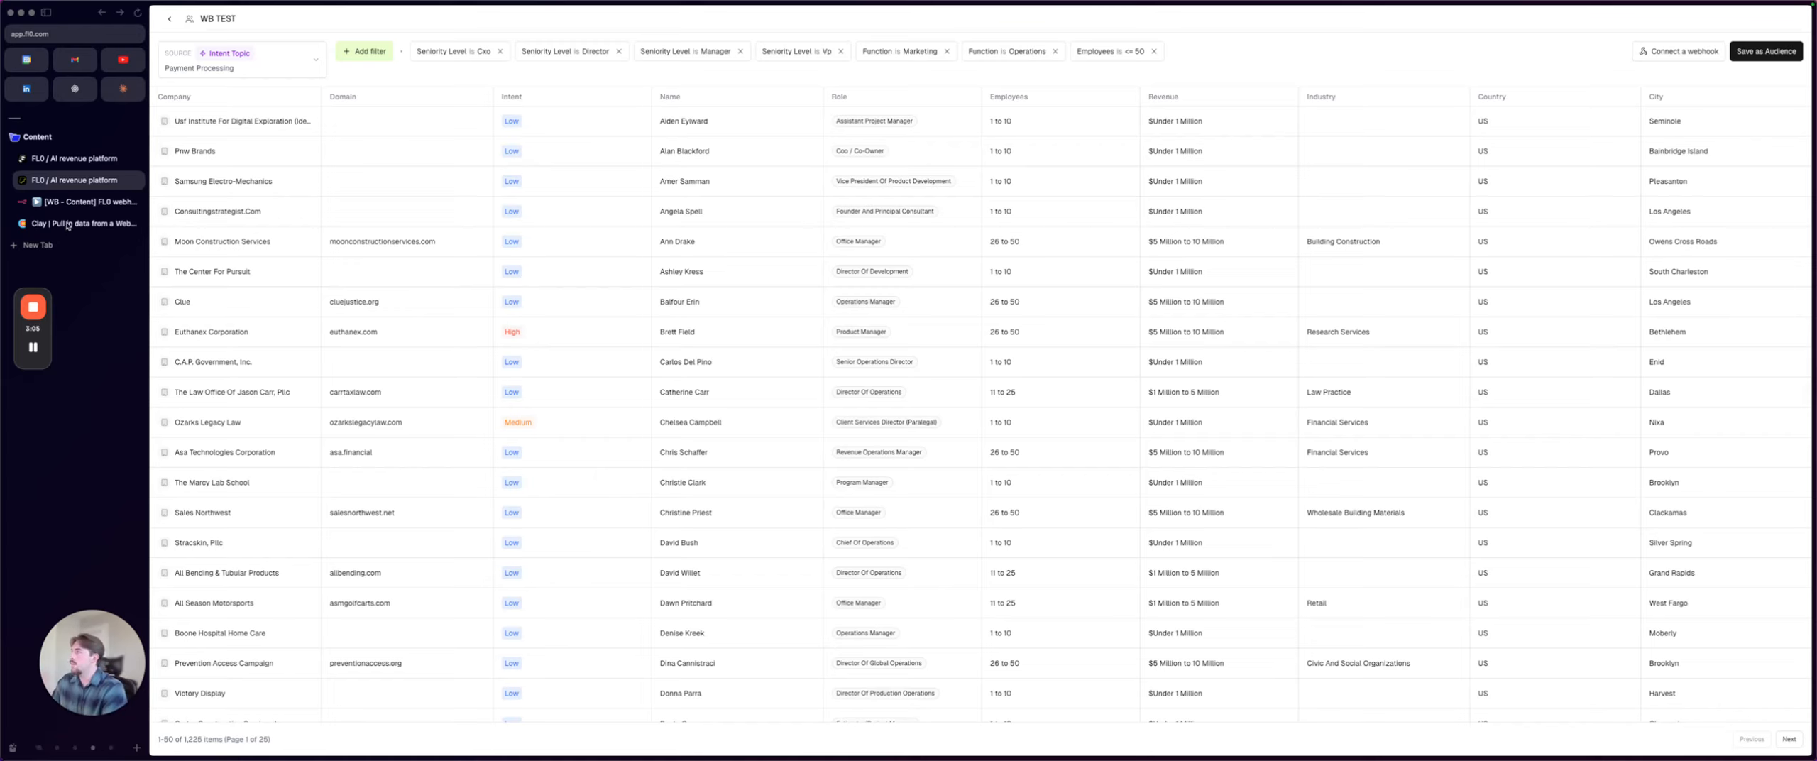
pyautogui.click(96, 202)
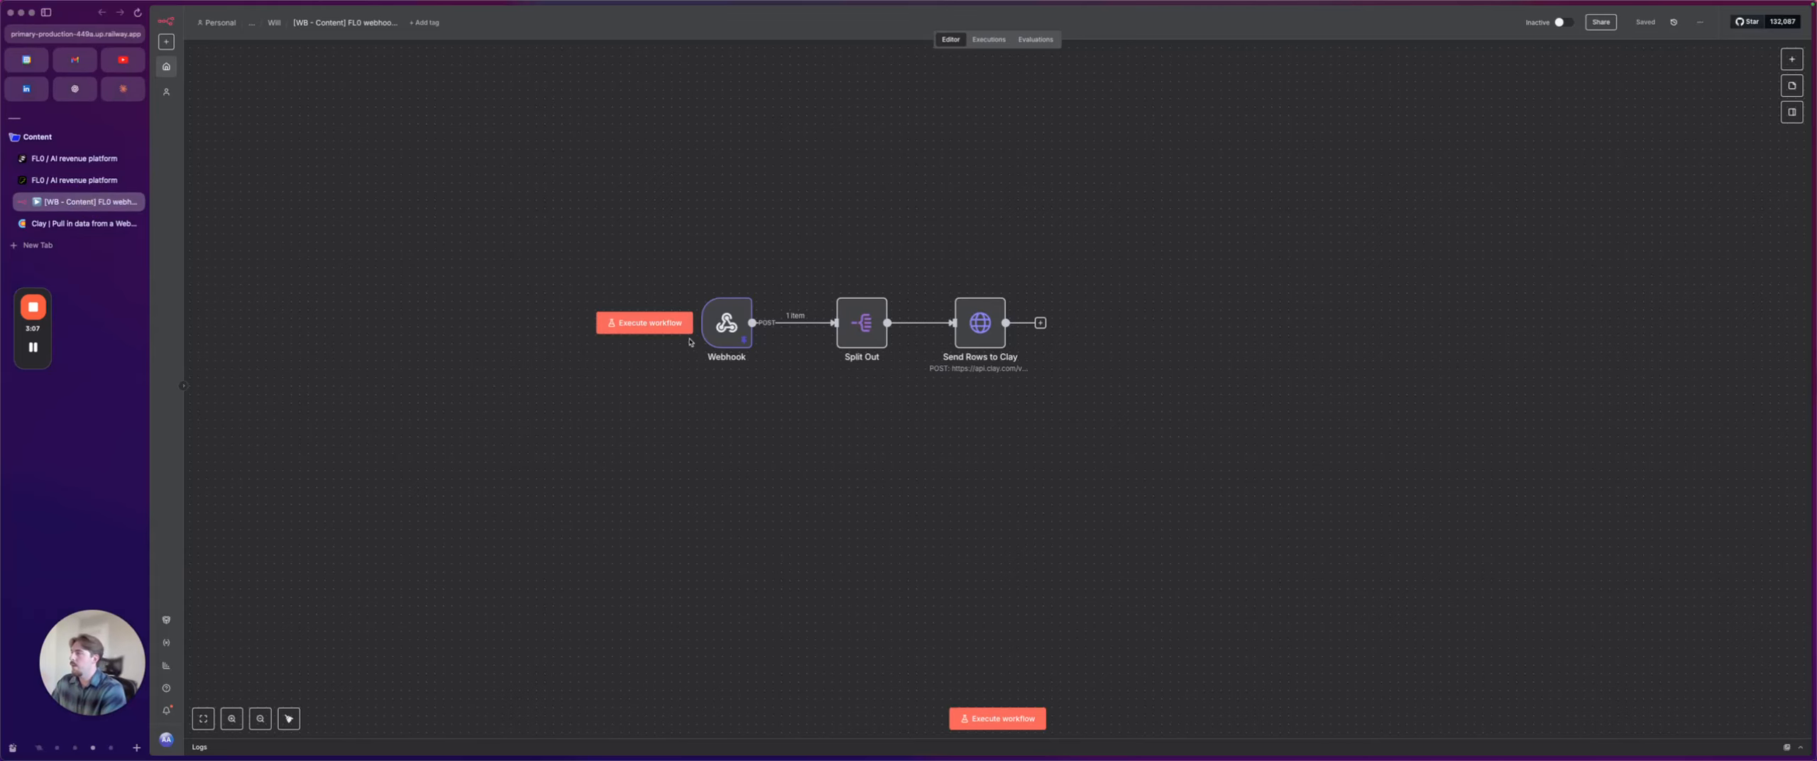
pyautogui.doubleClick(725, 321)
pyautogui.press('Escape')
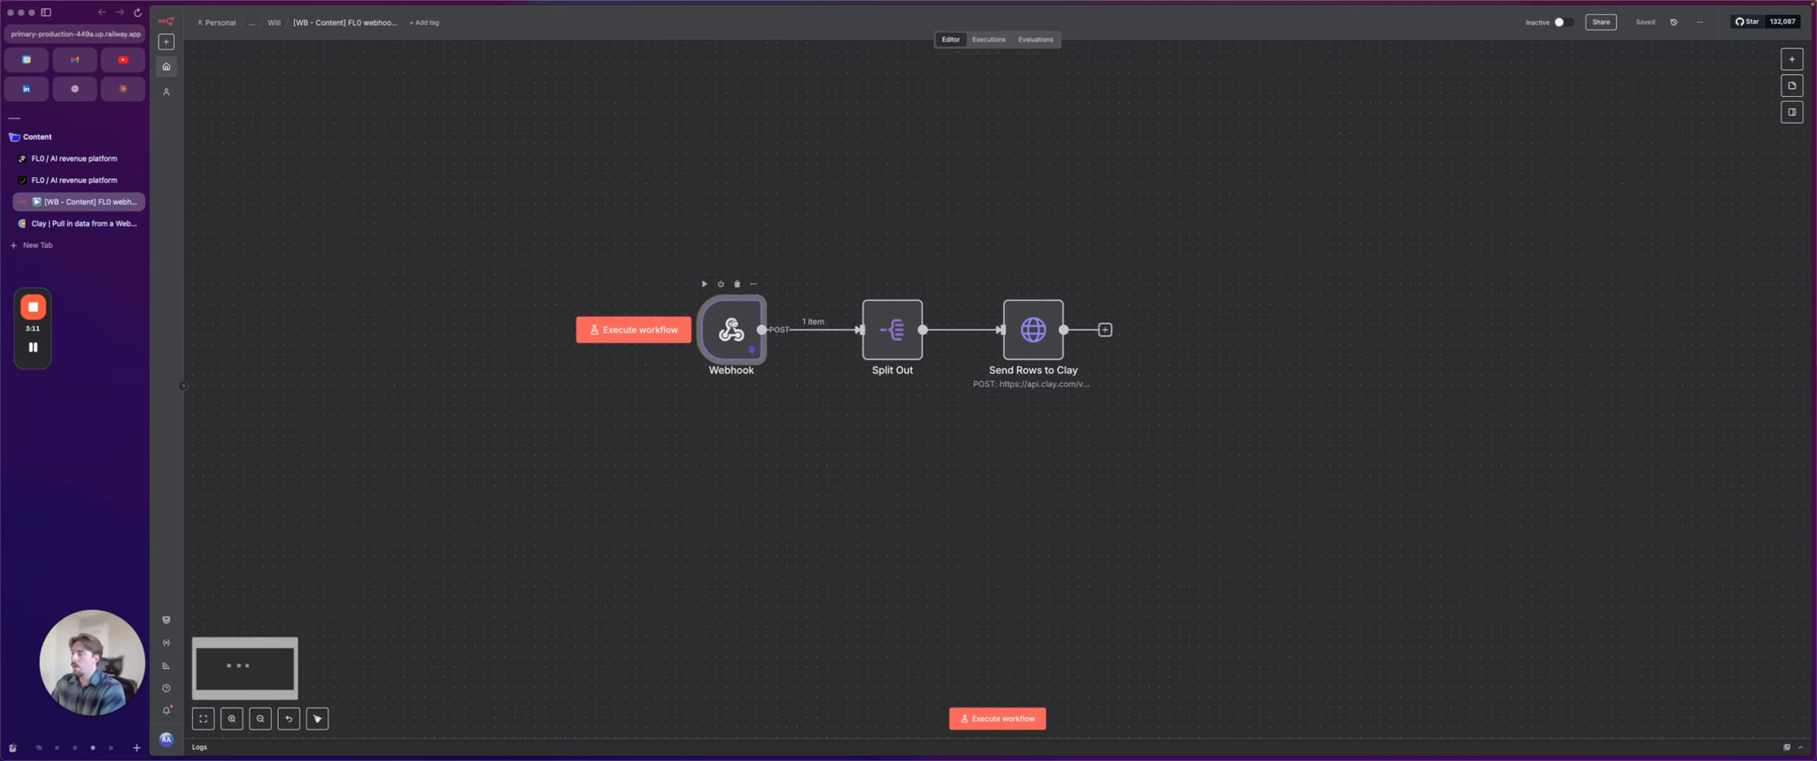
pyautogui.click(891, 328)
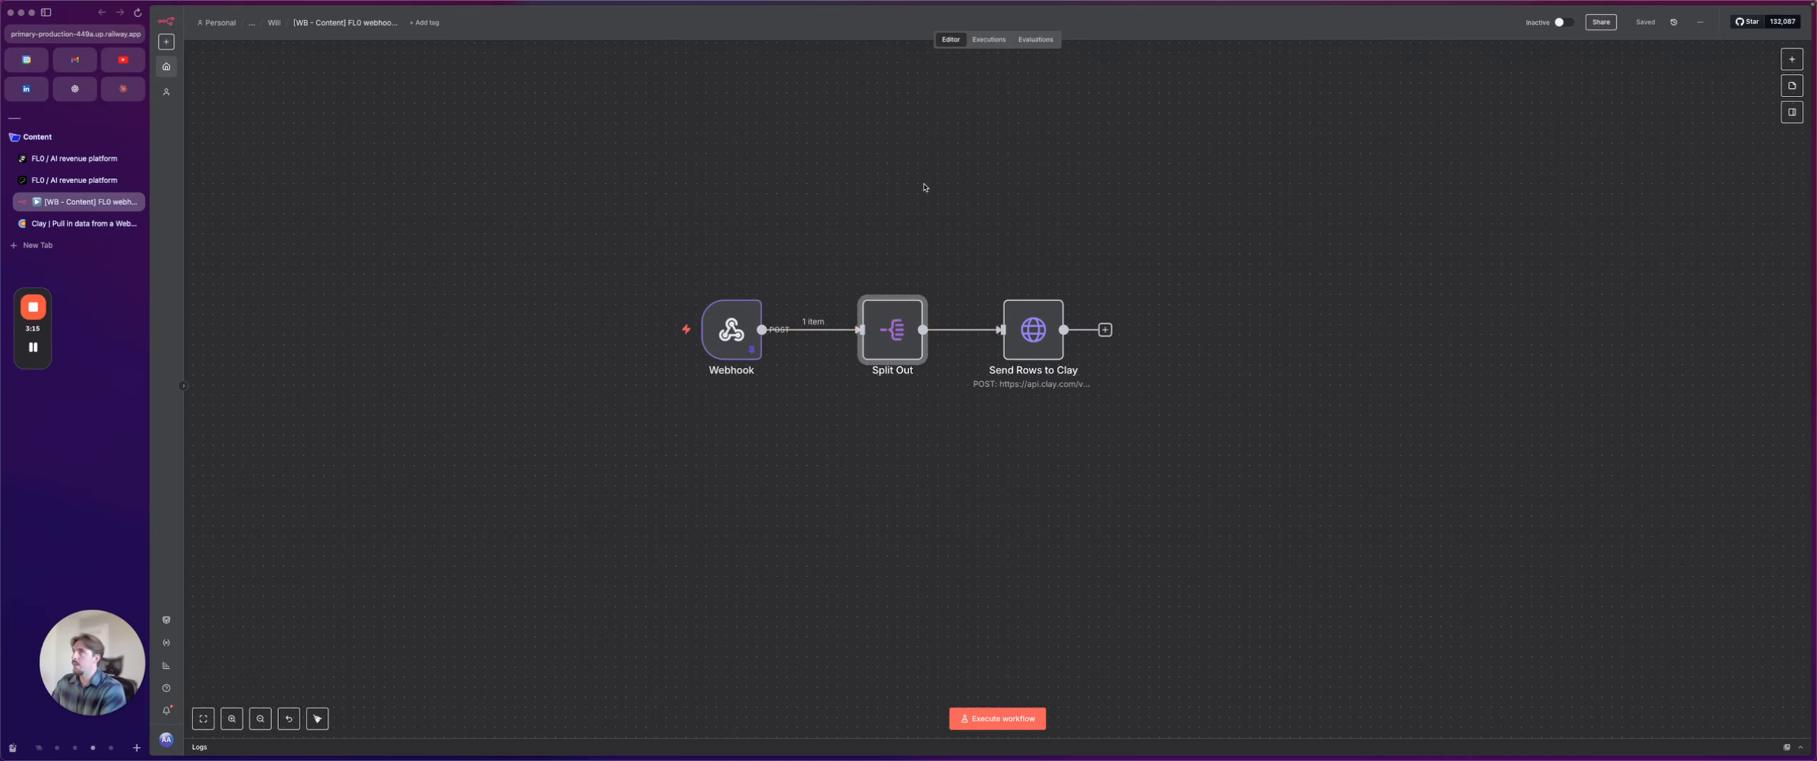
pyautogui.doubleClick(731, 328)
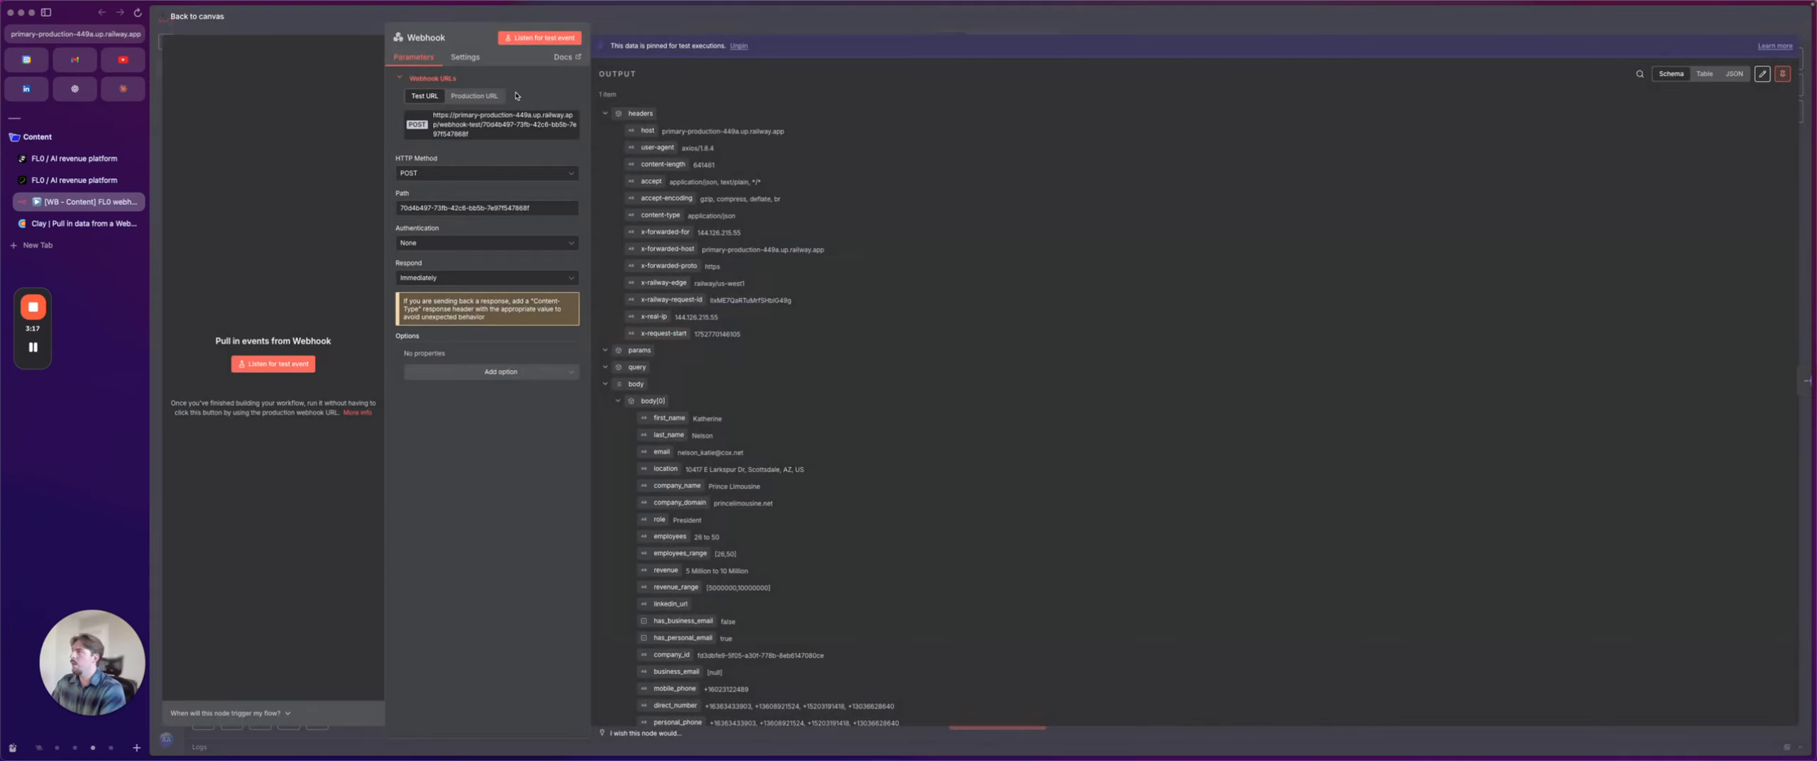
pyautogui.click(472, 97)
pyautogui.doubleClick(469, 119)
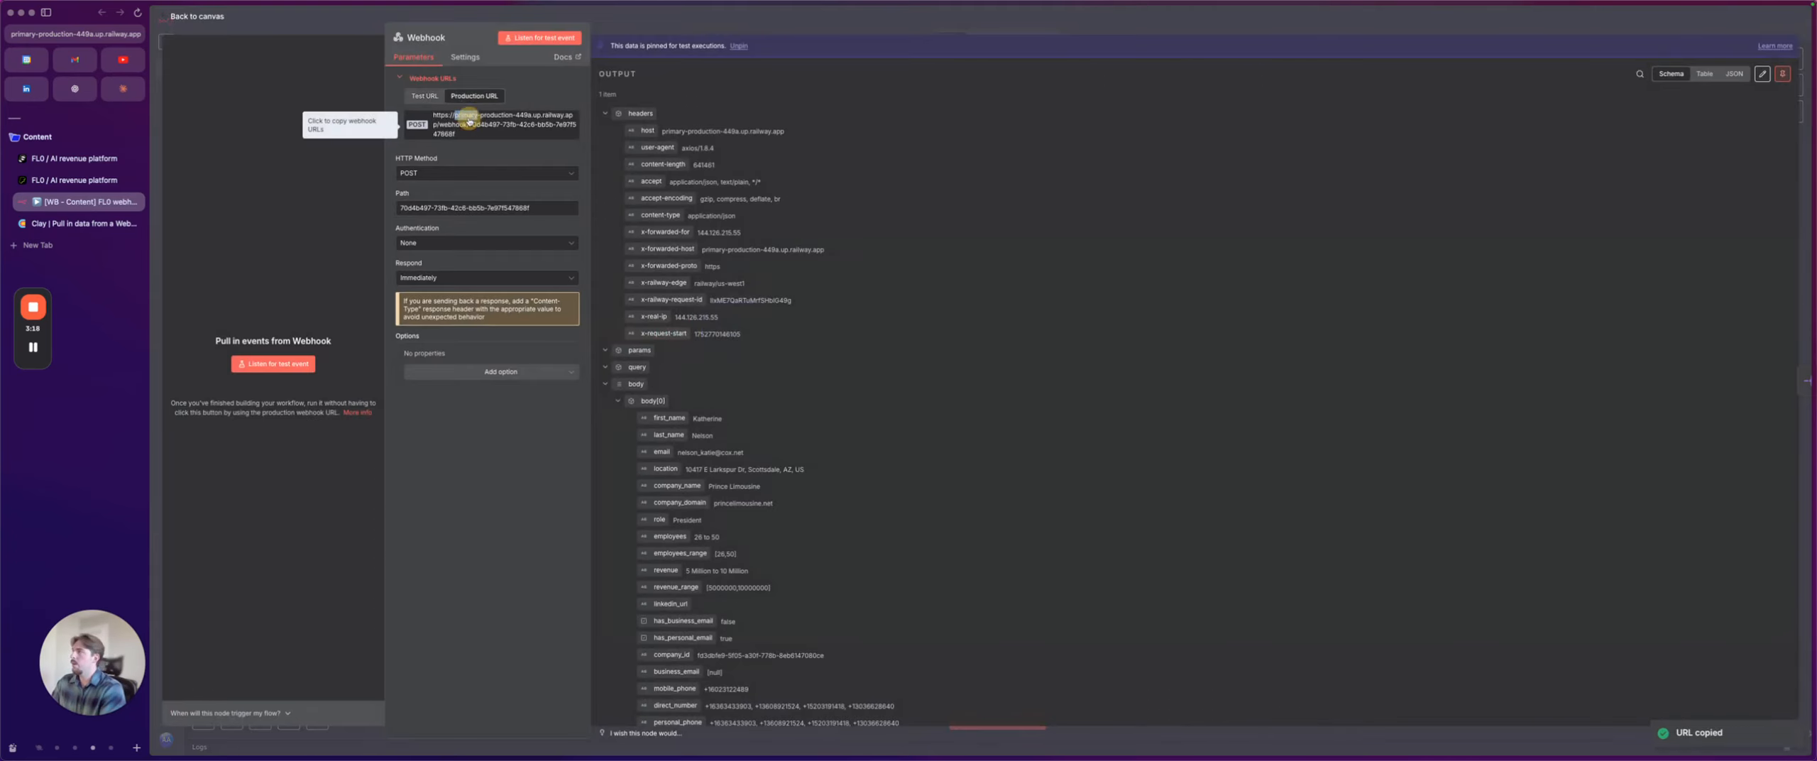
# Step: Return to the workflow canvas, activate the workflow and dismiss the activation notice
pyautogui.click(822, 19)
pyautogui.click(1562, 22)
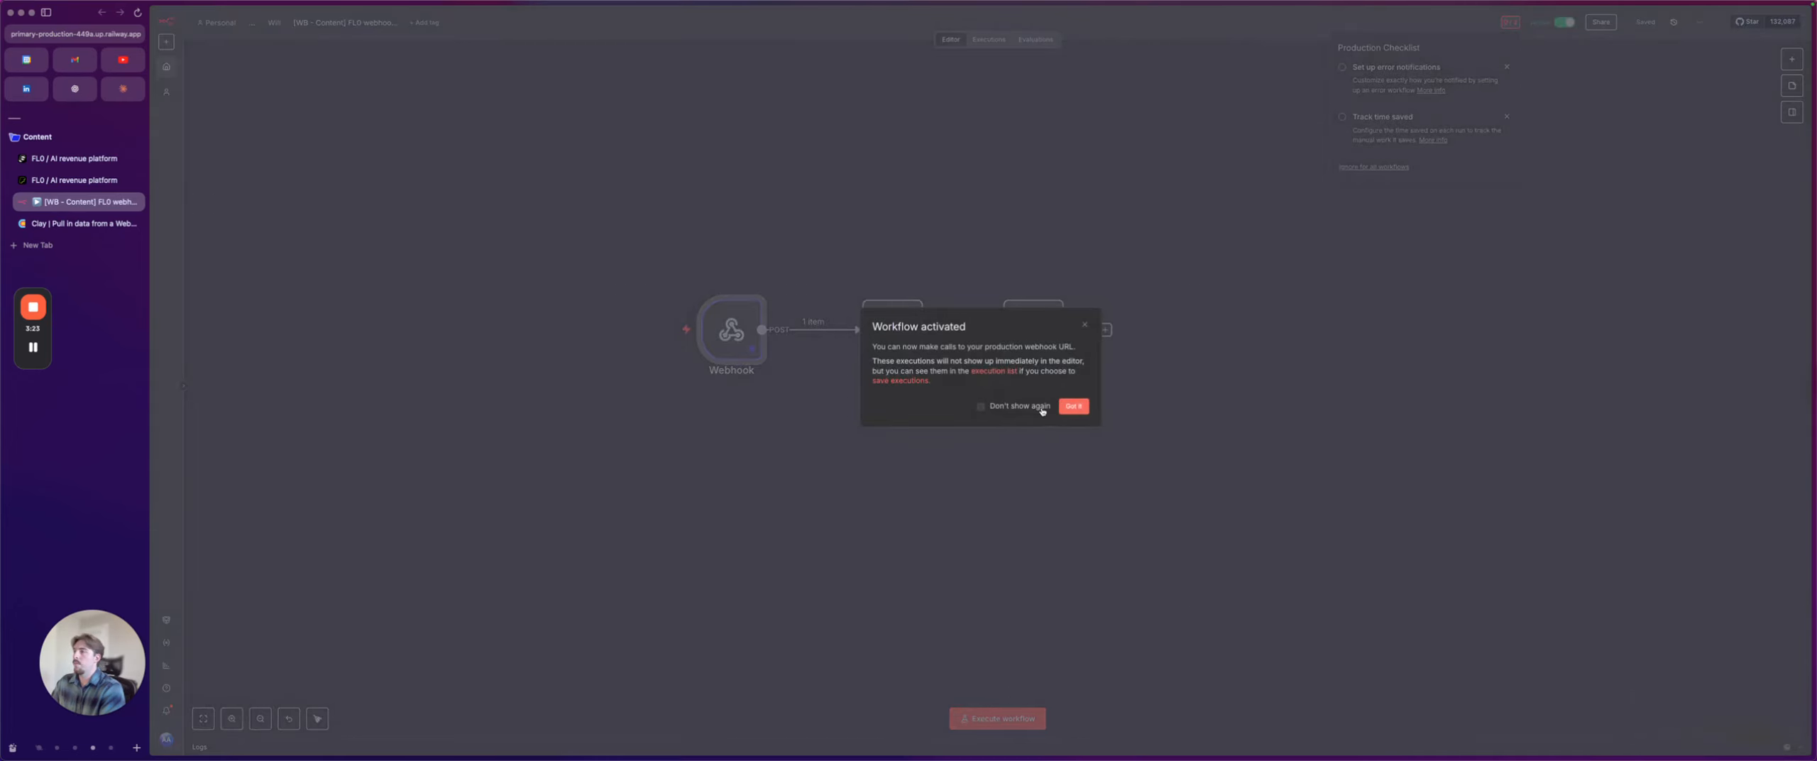
pyautogui.click(1086, 408)
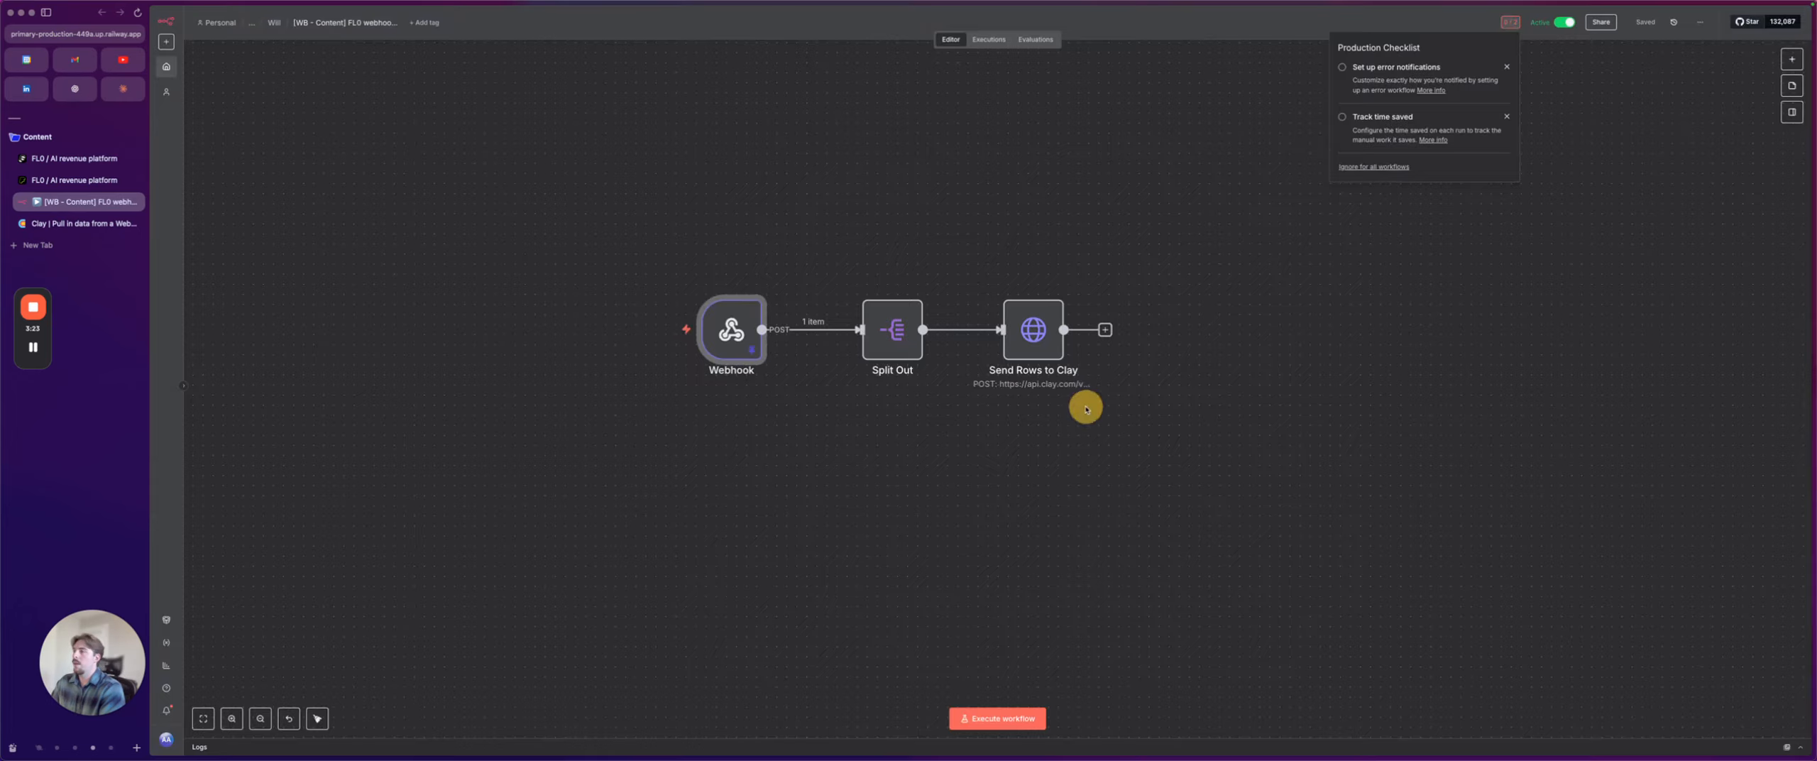
# Step: Examine the Send Rows to Clay node's POST URL, body parameters and batching options, and return to the canvas
pyautogui.doubleClick(1050, 324)
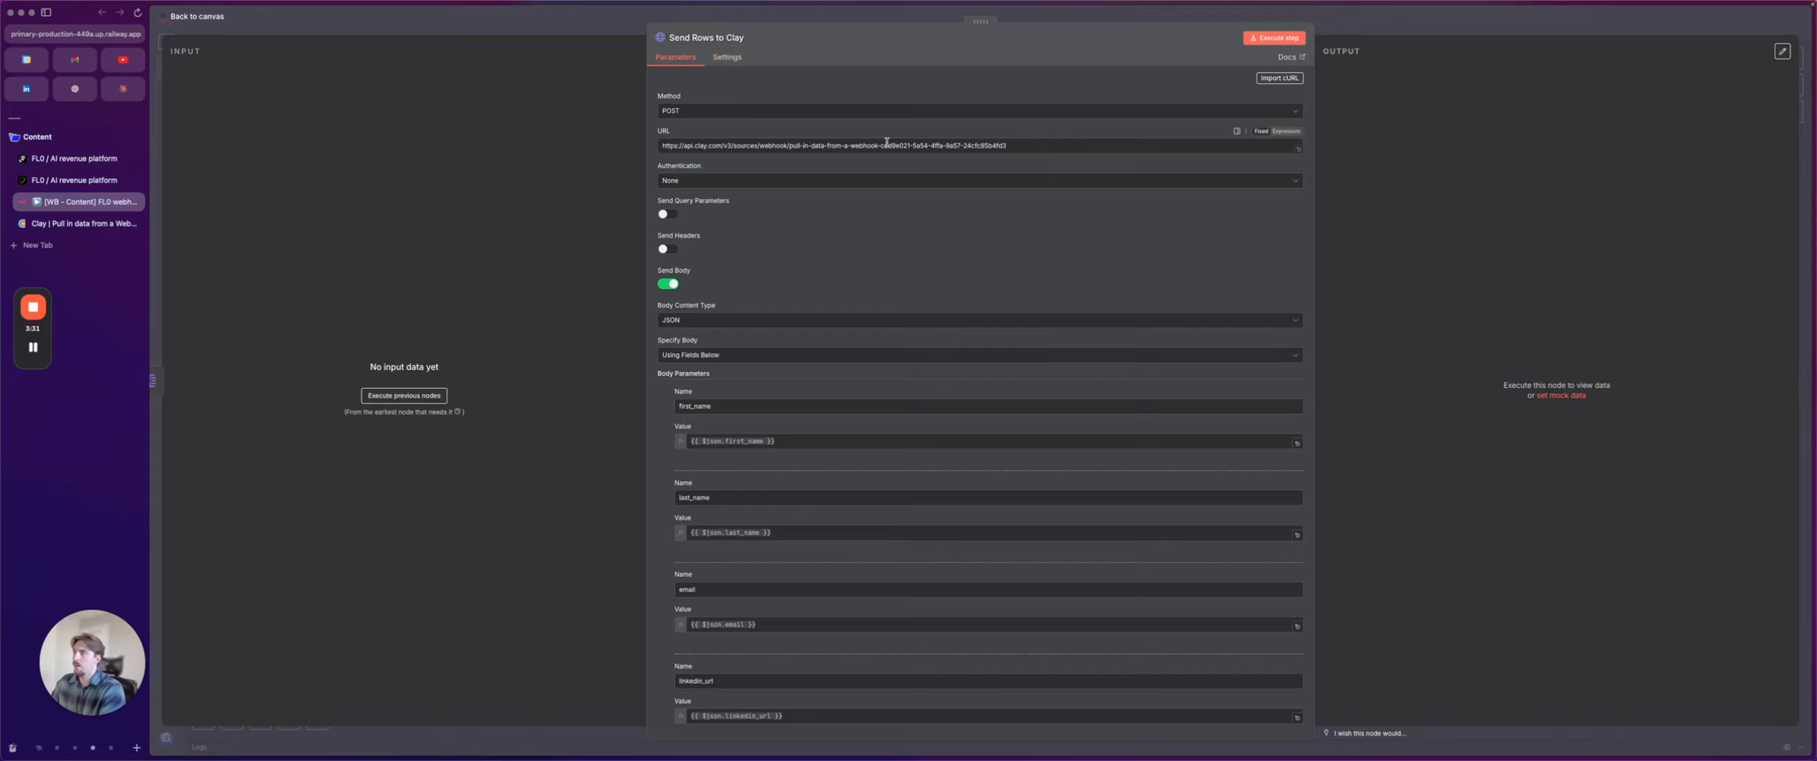
pyautogui.scroll(-5, 887, 142)
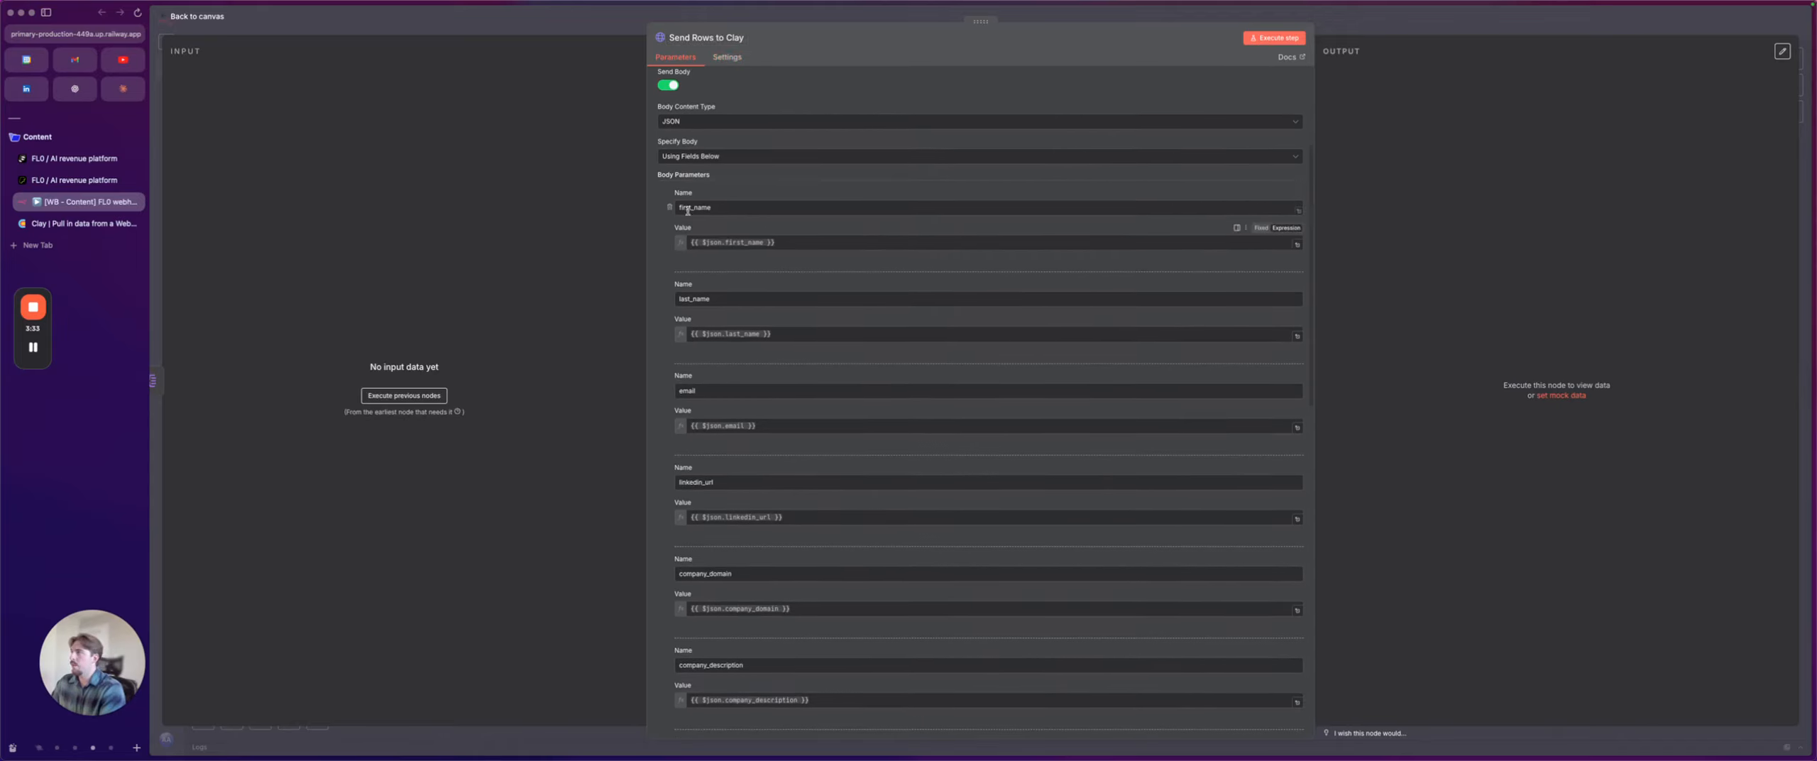
pyautogui.scroll(-2, 781, 198)
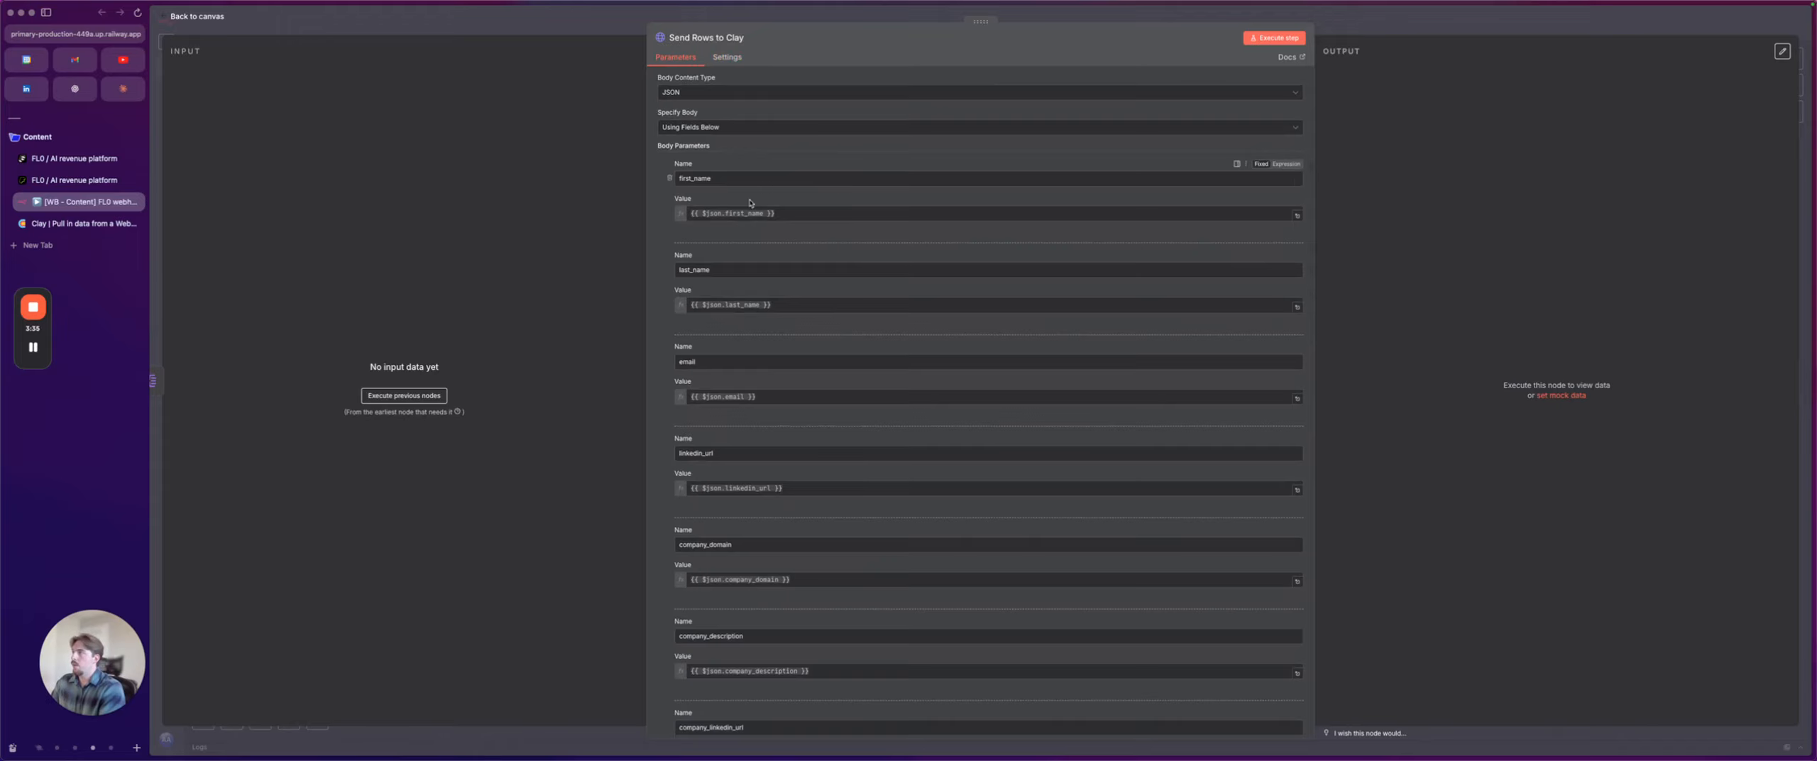
pyautogui.scroll(-5, 774, 227)
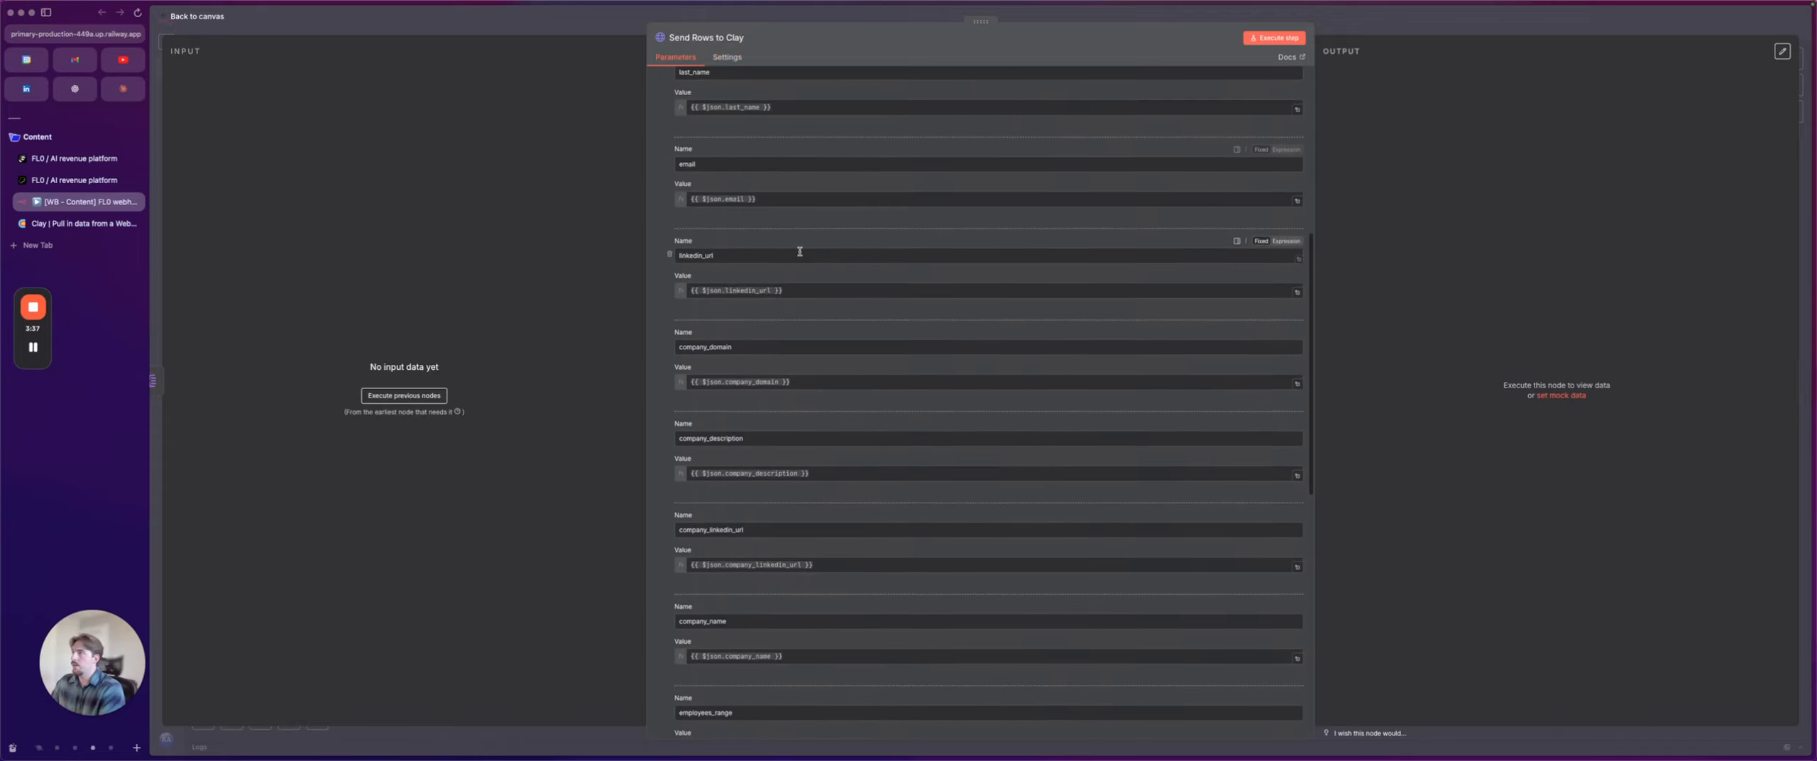
pyautogui.scroll(-3, 801, 251)
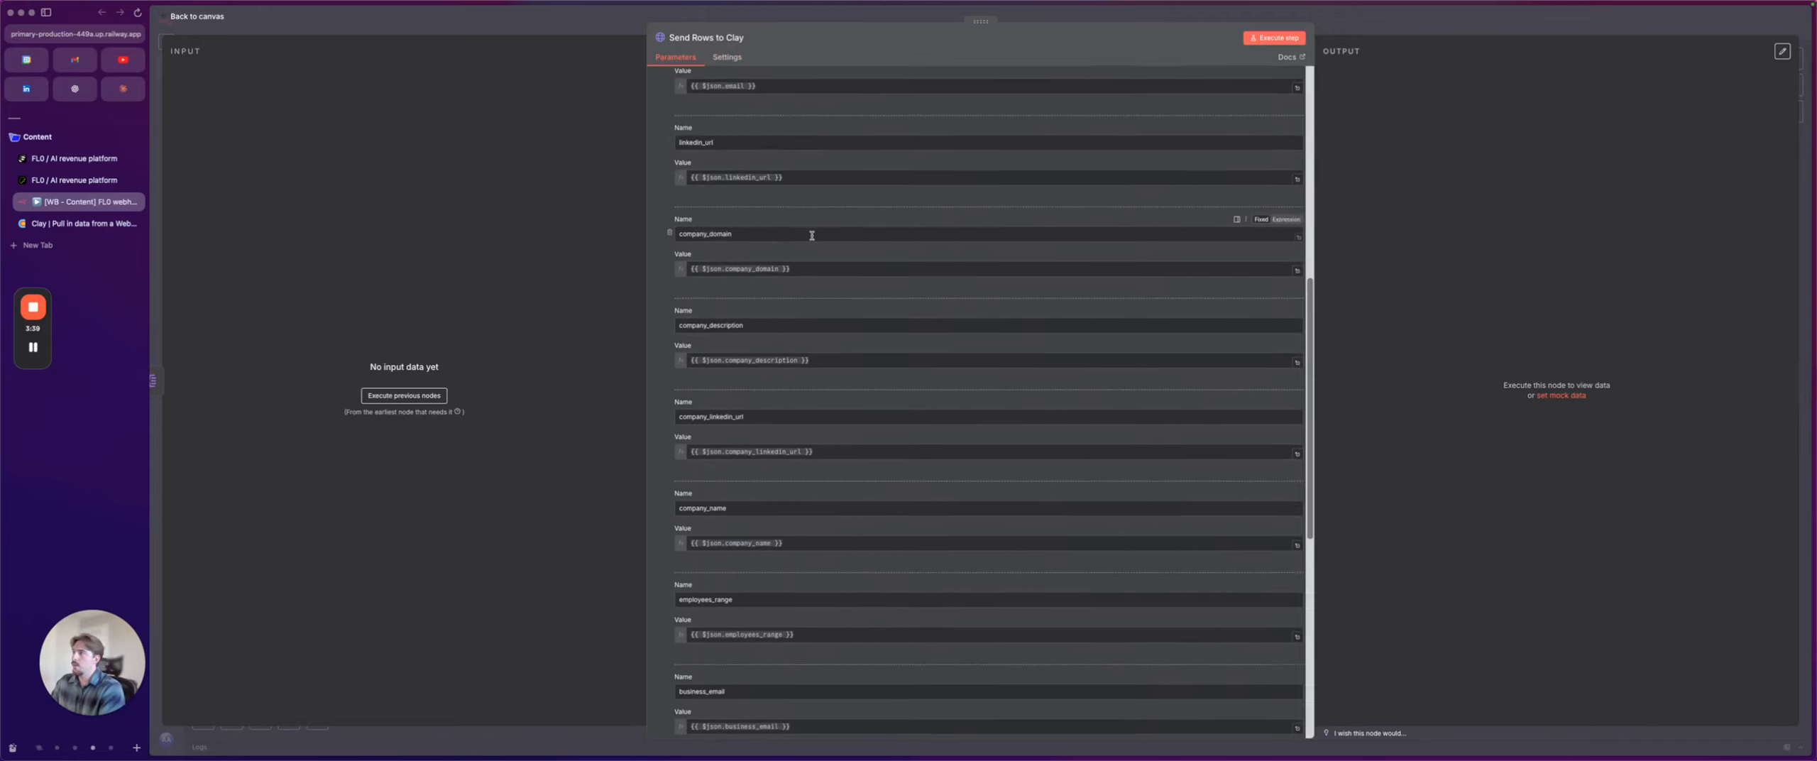
pyautogui.scroll(-4, 812, 235)
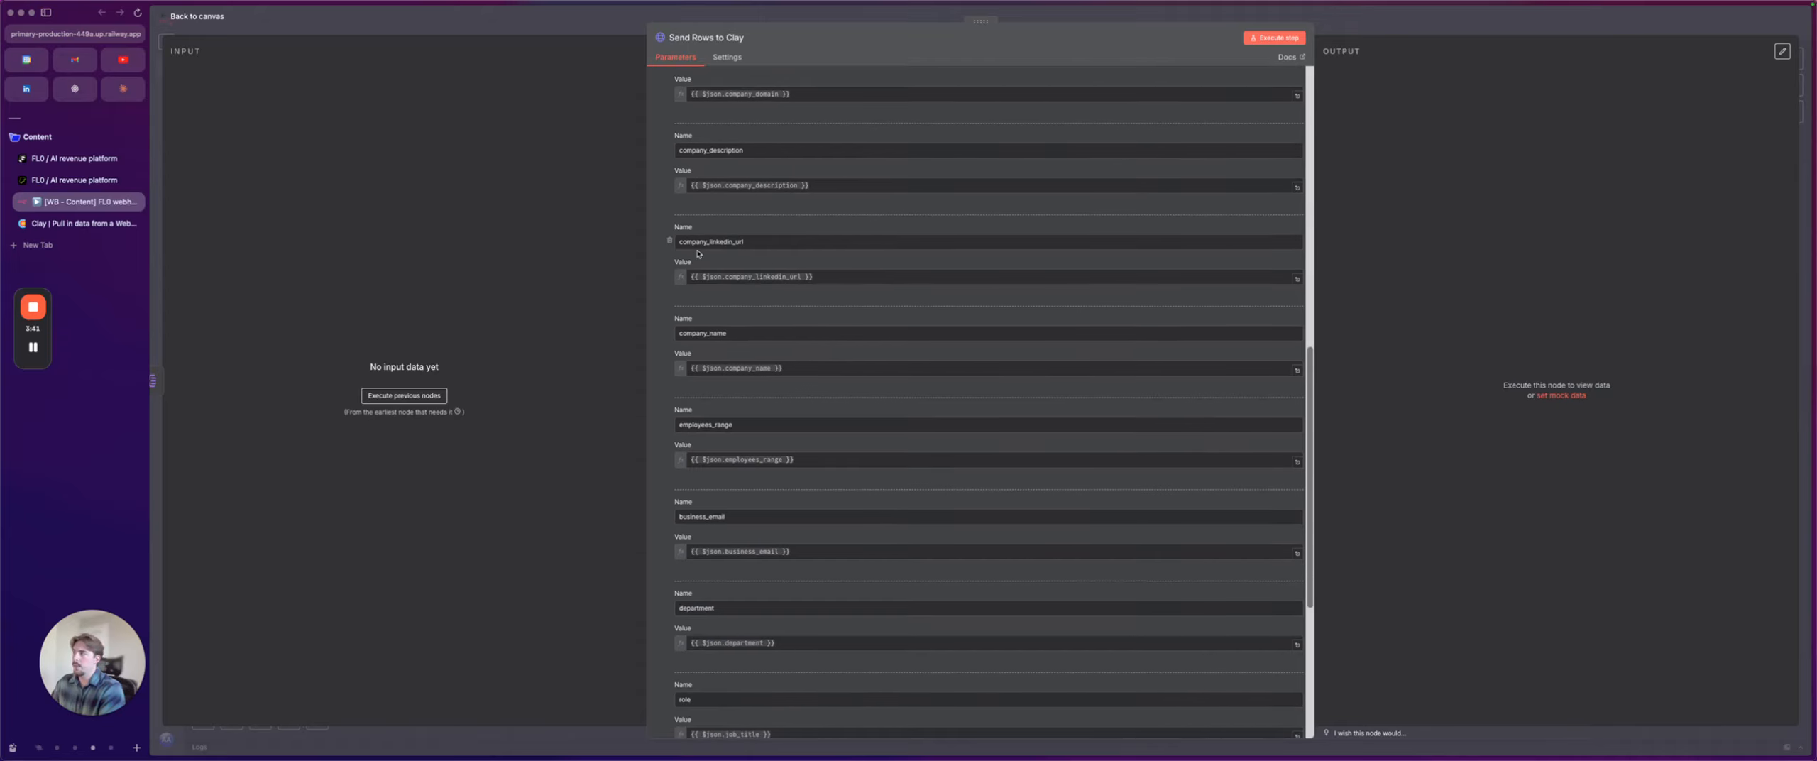
pyautogui.scroll(-5, 710, 248)
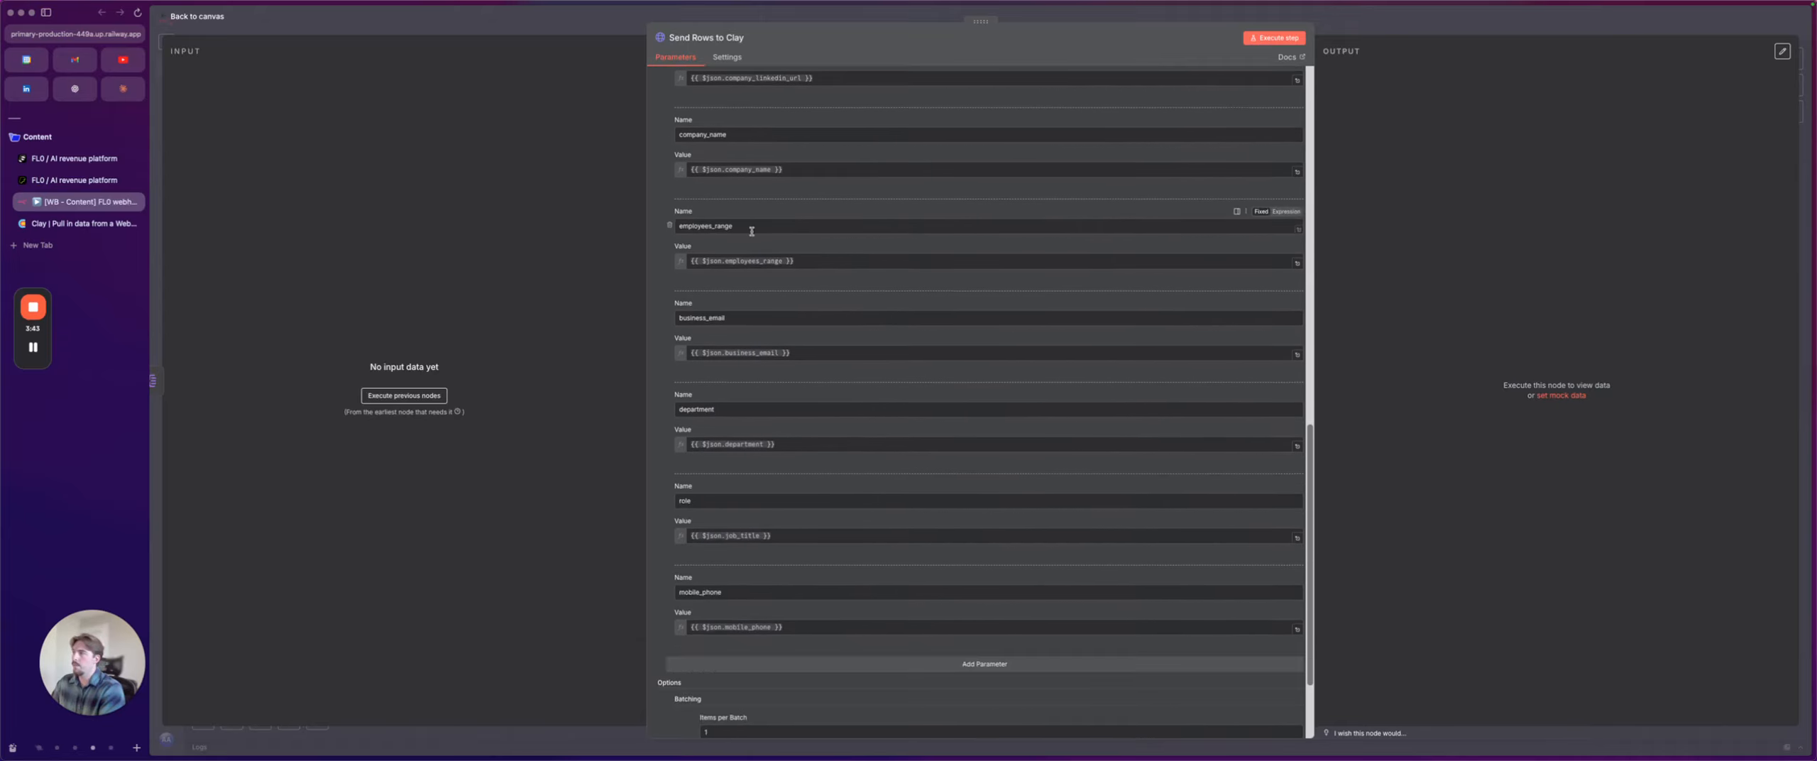
pyautogui.scroll(-1, 752, 230)
pyautogui.scroll(-3, 721, 292)
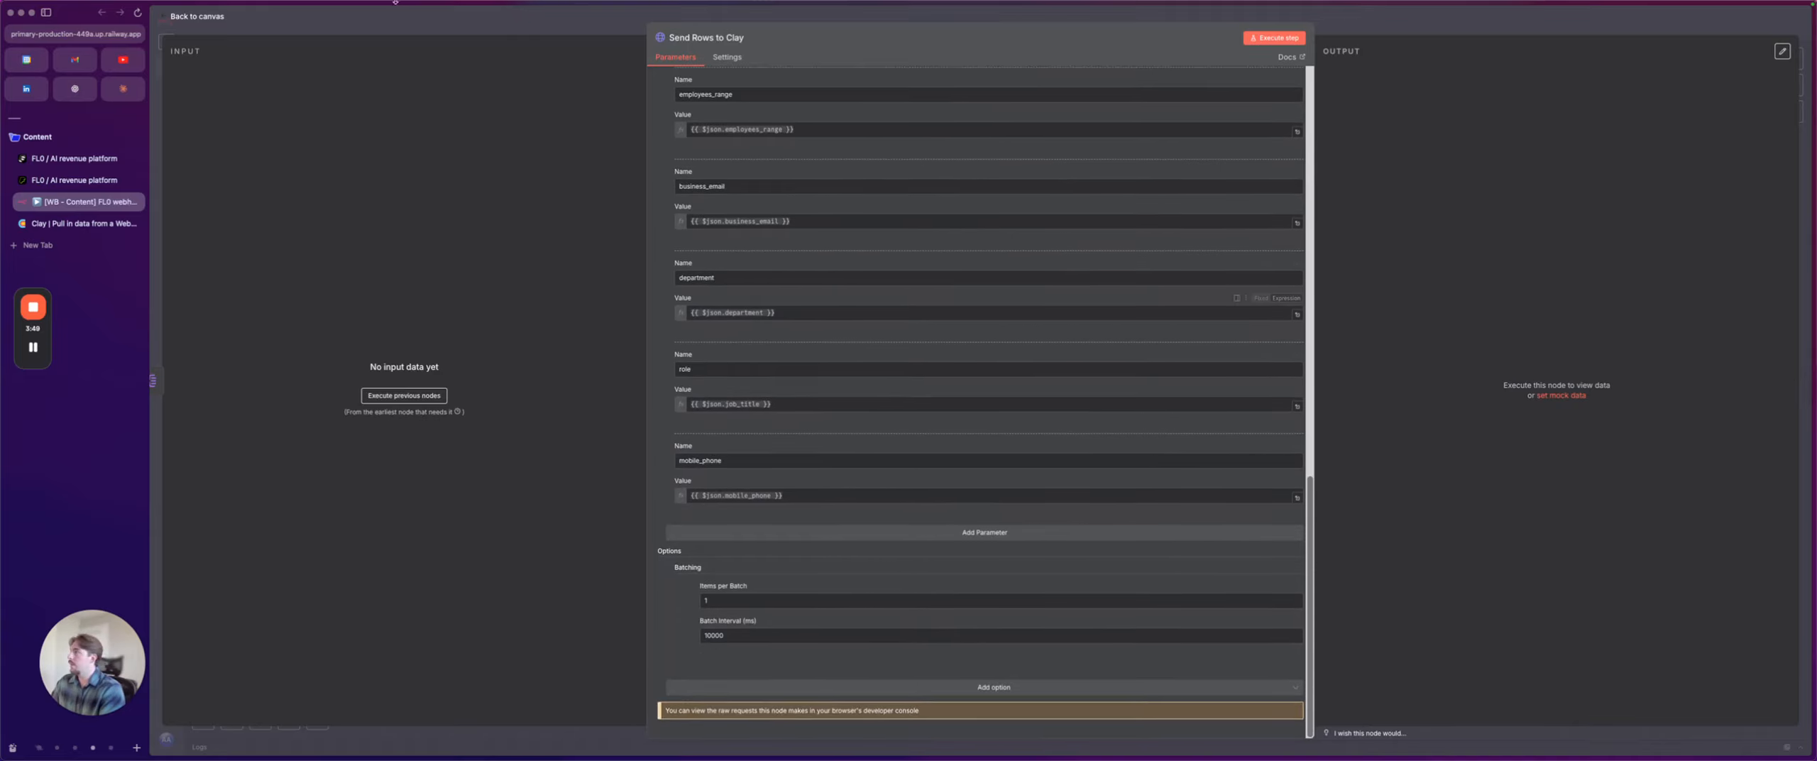
pyautogui.click(420, 21)
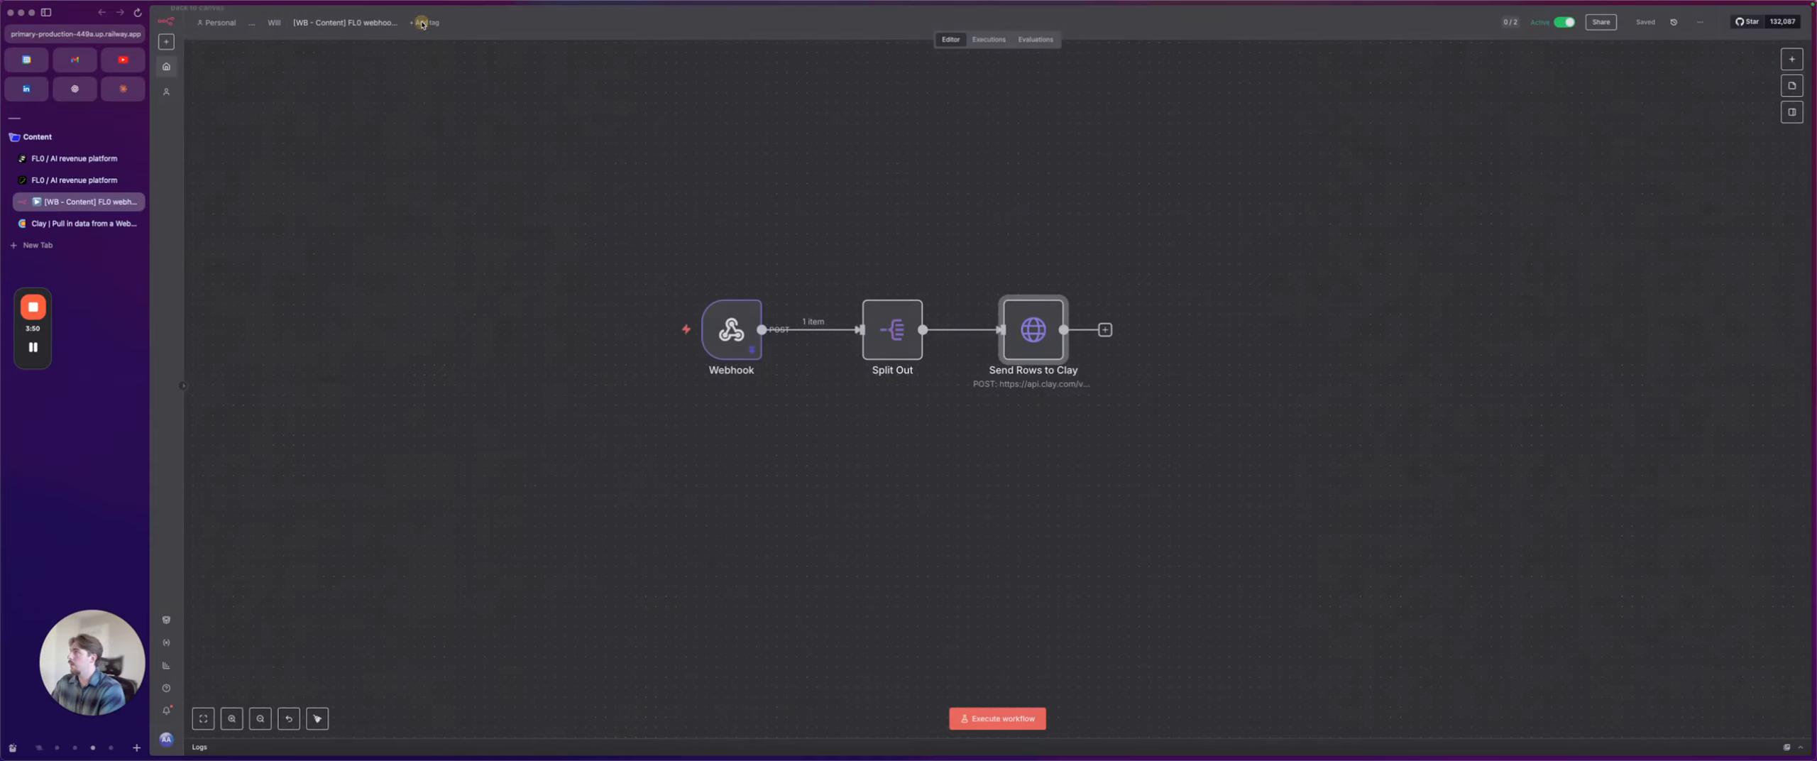
# Step: Try to connect the FL0 audience to the copied webhook URL, resending the last 100 records, and check the n8n workflow's executions
pyautogui.click(74, 180)
pyautogui.click(1661, 51)
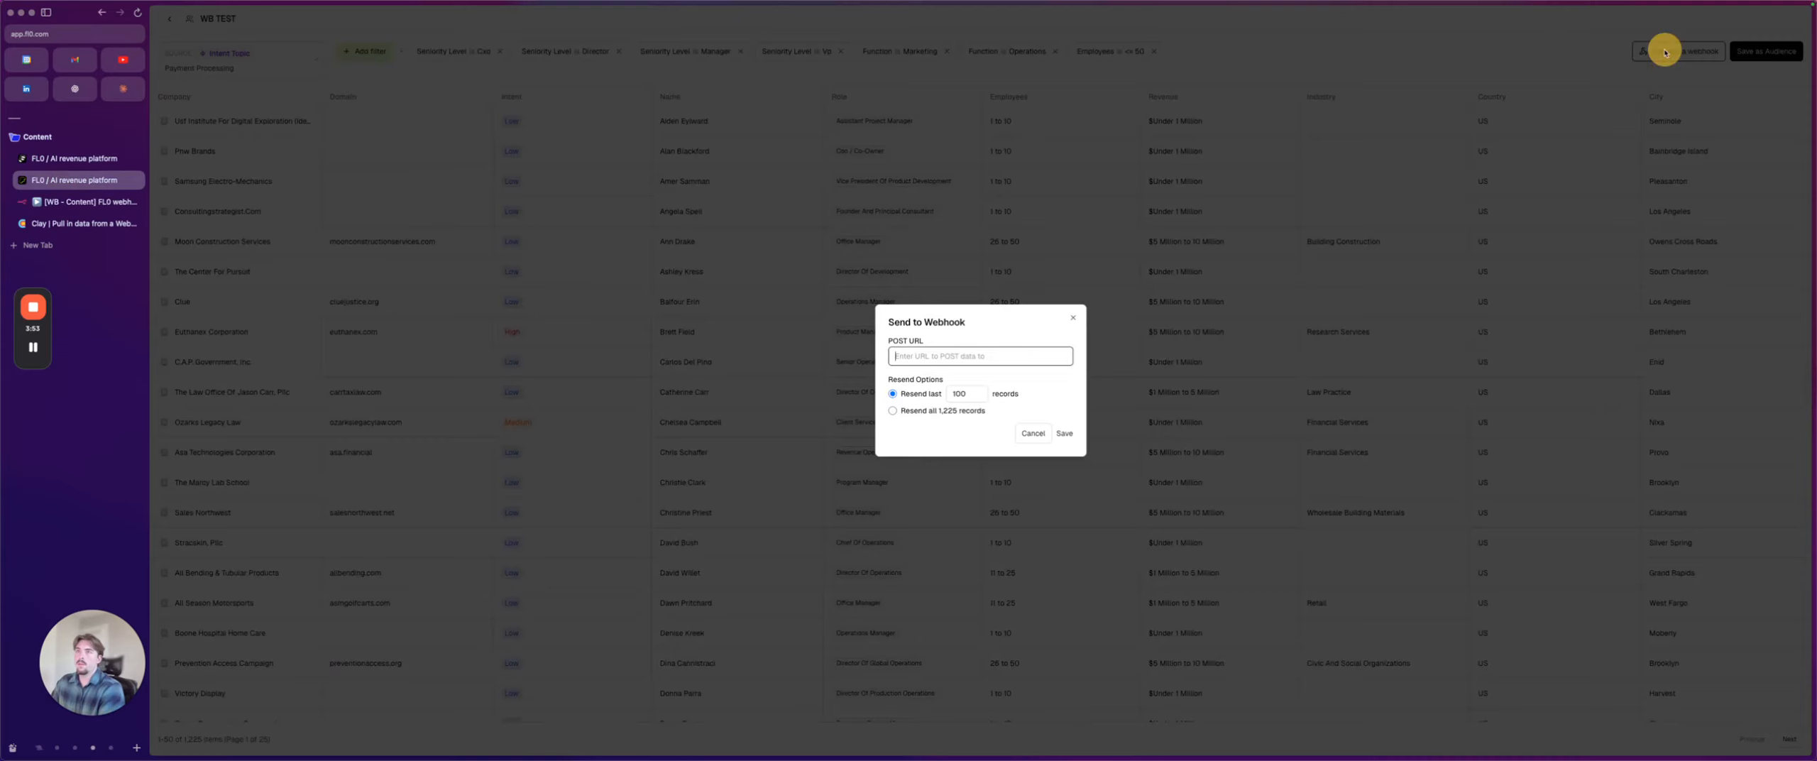
pyautogui.press('super+v')
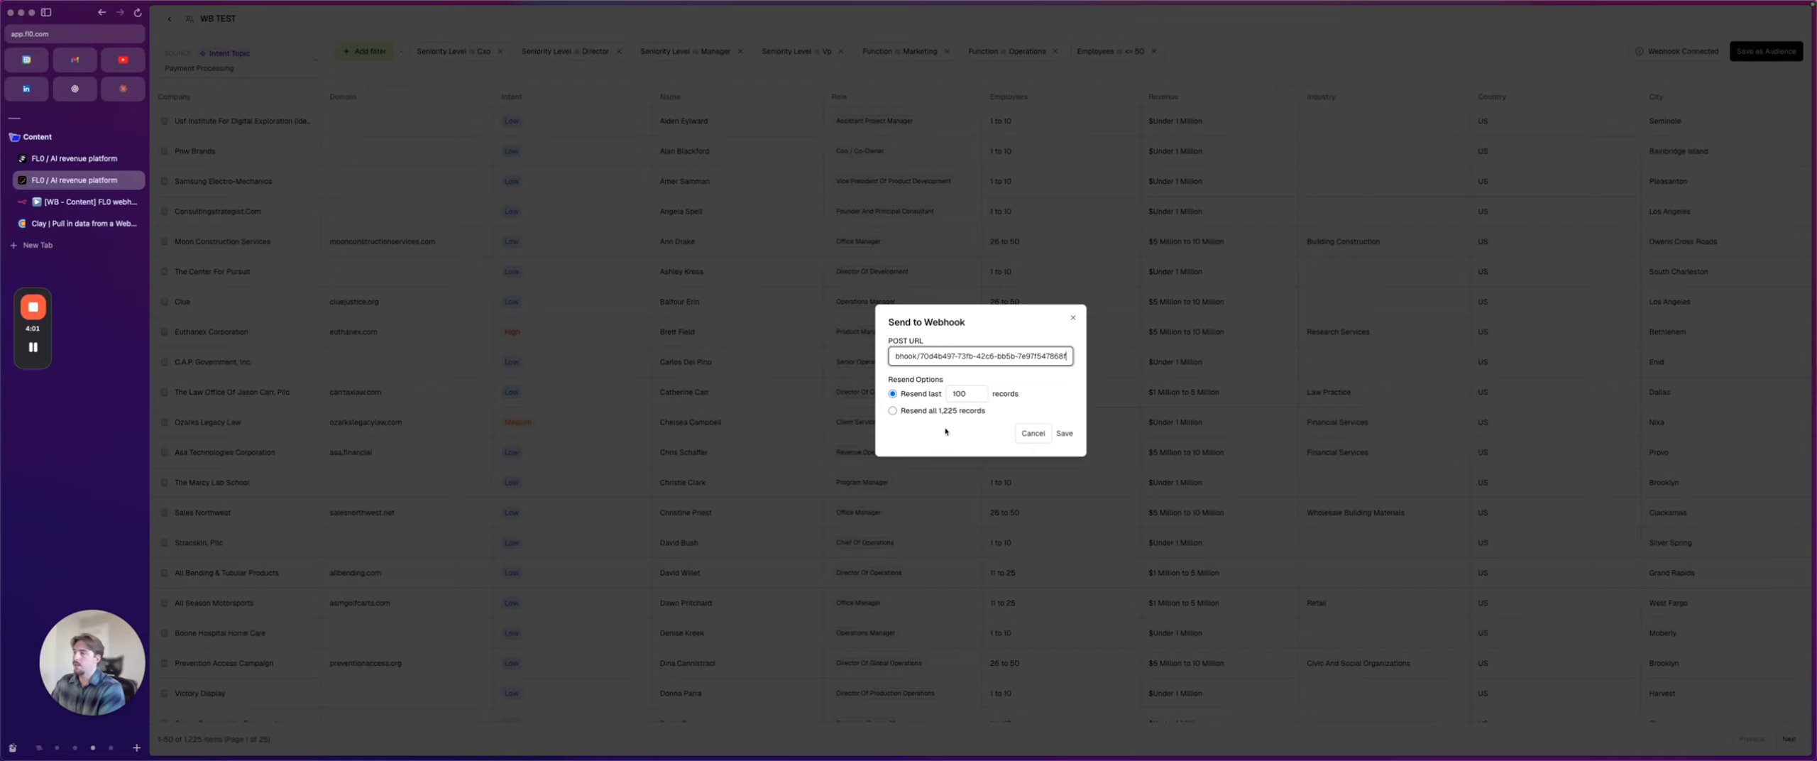
pyautogui.click(1064, 434)
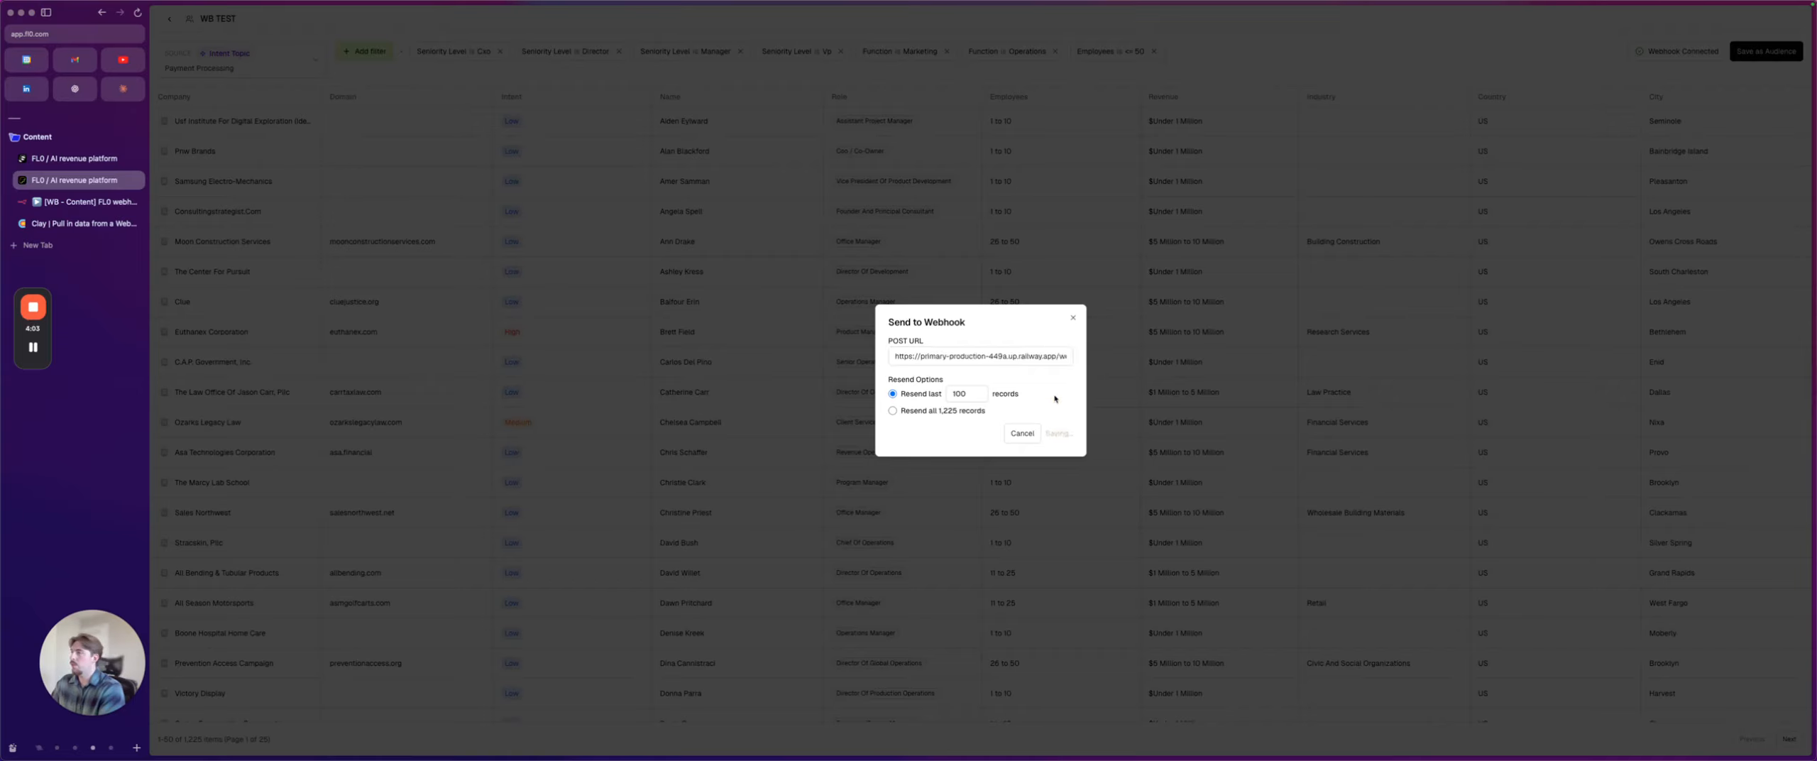
pyautogui.click(1073, 320)
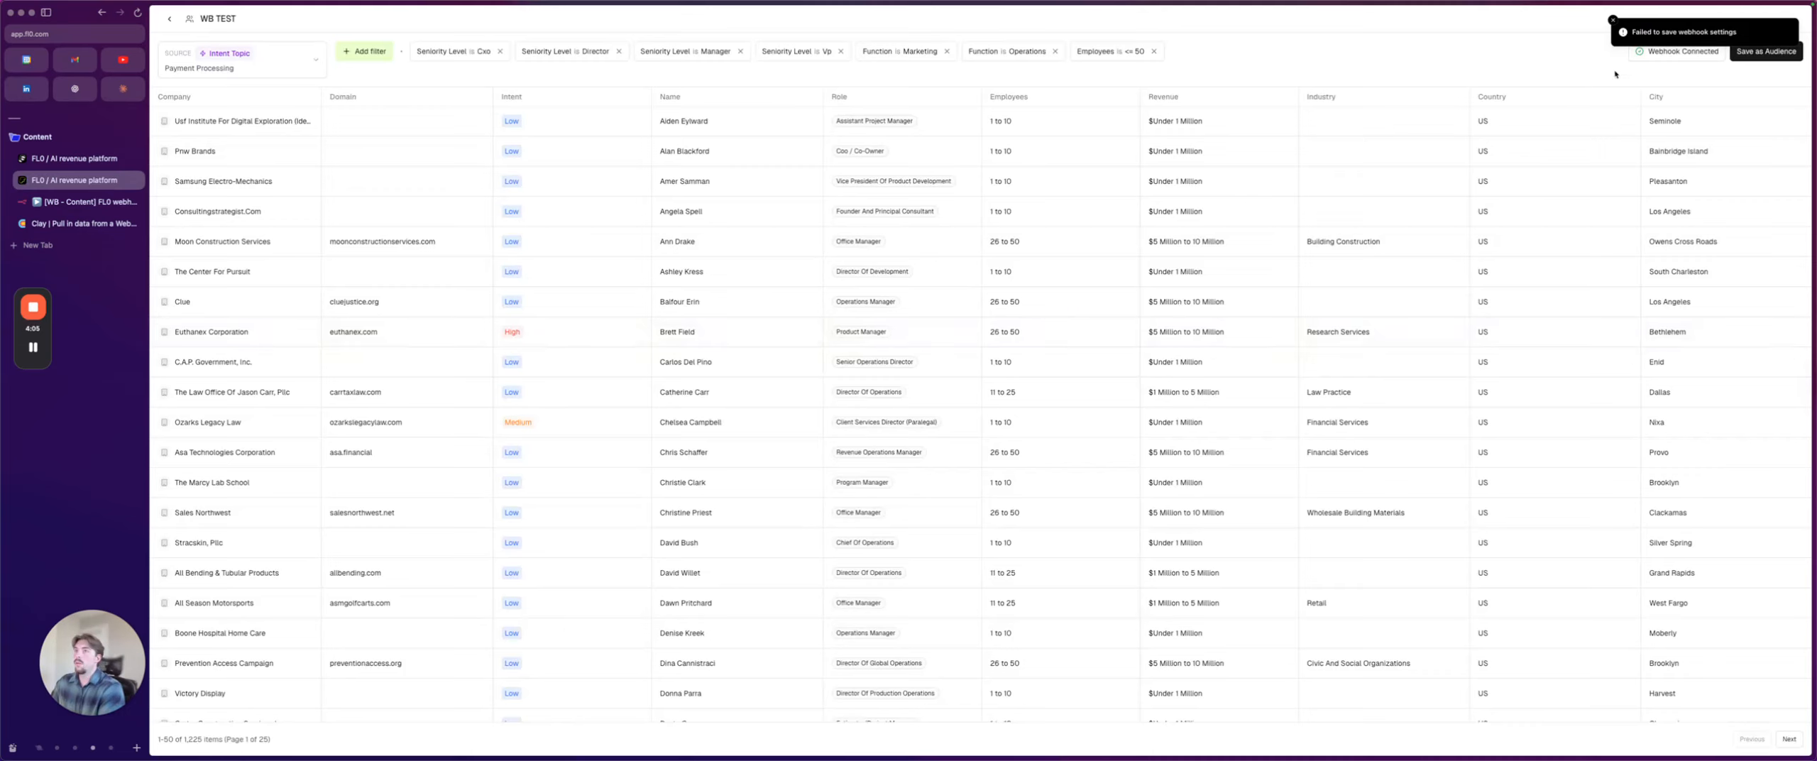
pyautogui.click(75, 201)
pyautogui.click(988, 39)
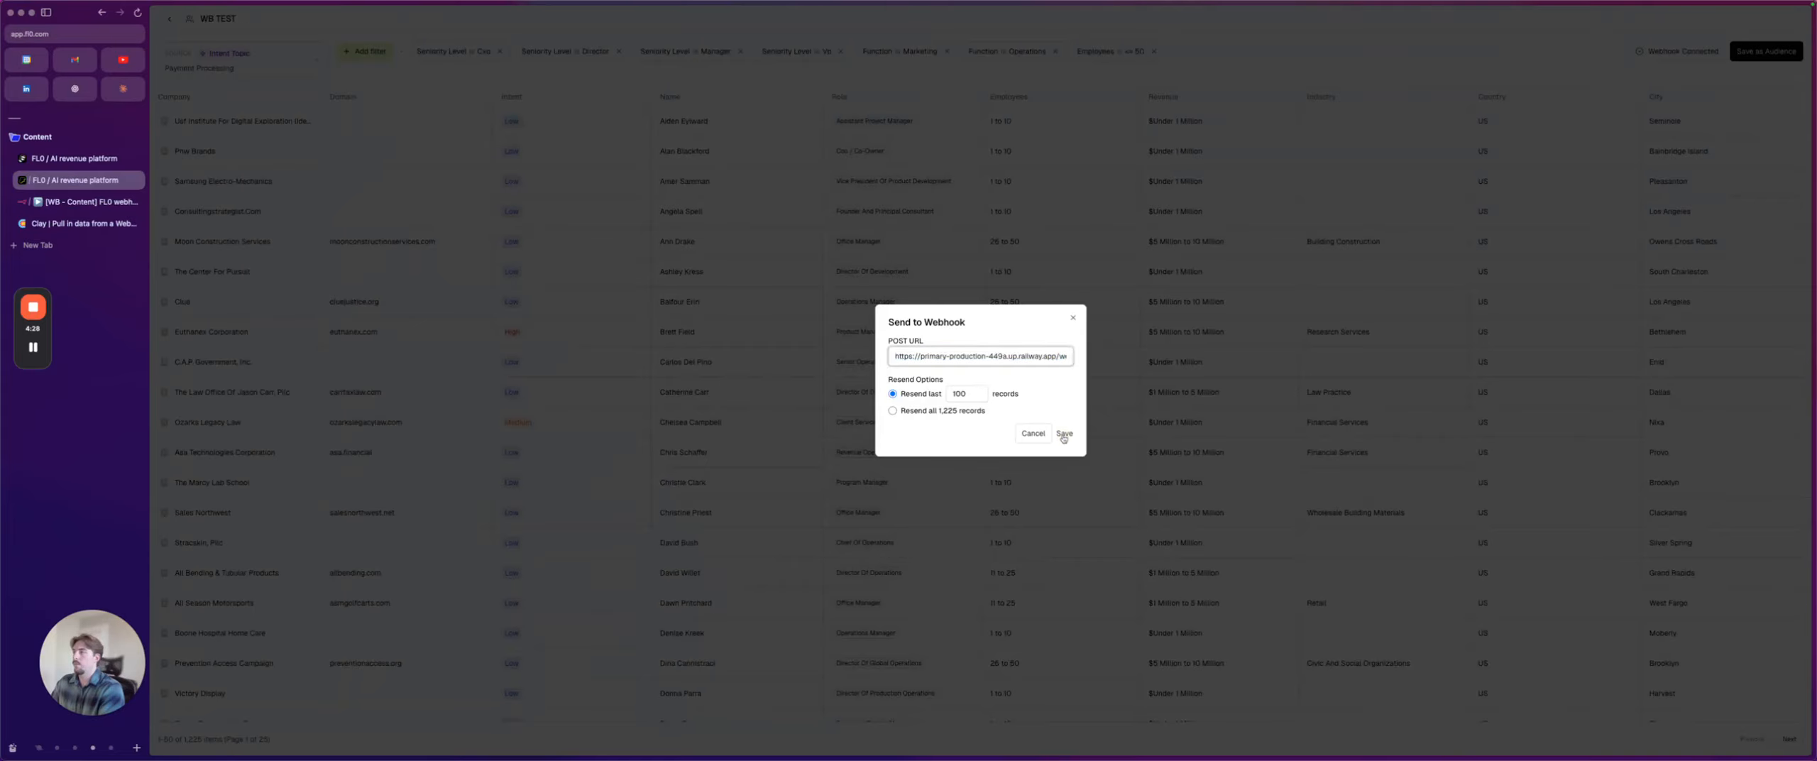
# Step: Save the FL0 webhook settings with the last 100 records resent, and save the filtered list as an audience
pyautogui.click(1063, 434)
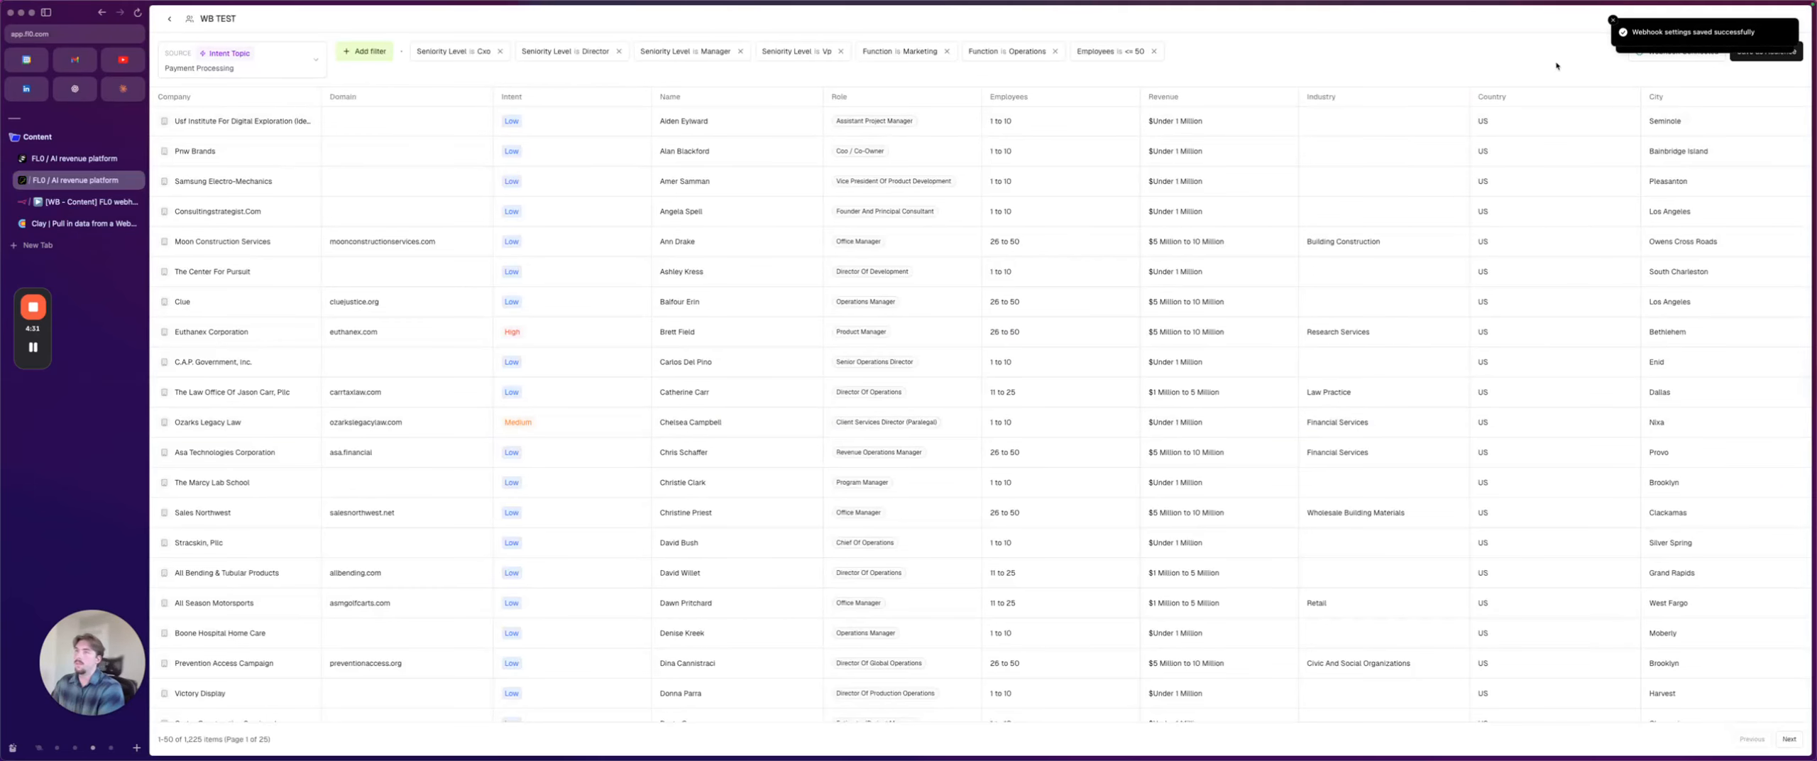
pyautogui.click(1738, 51)
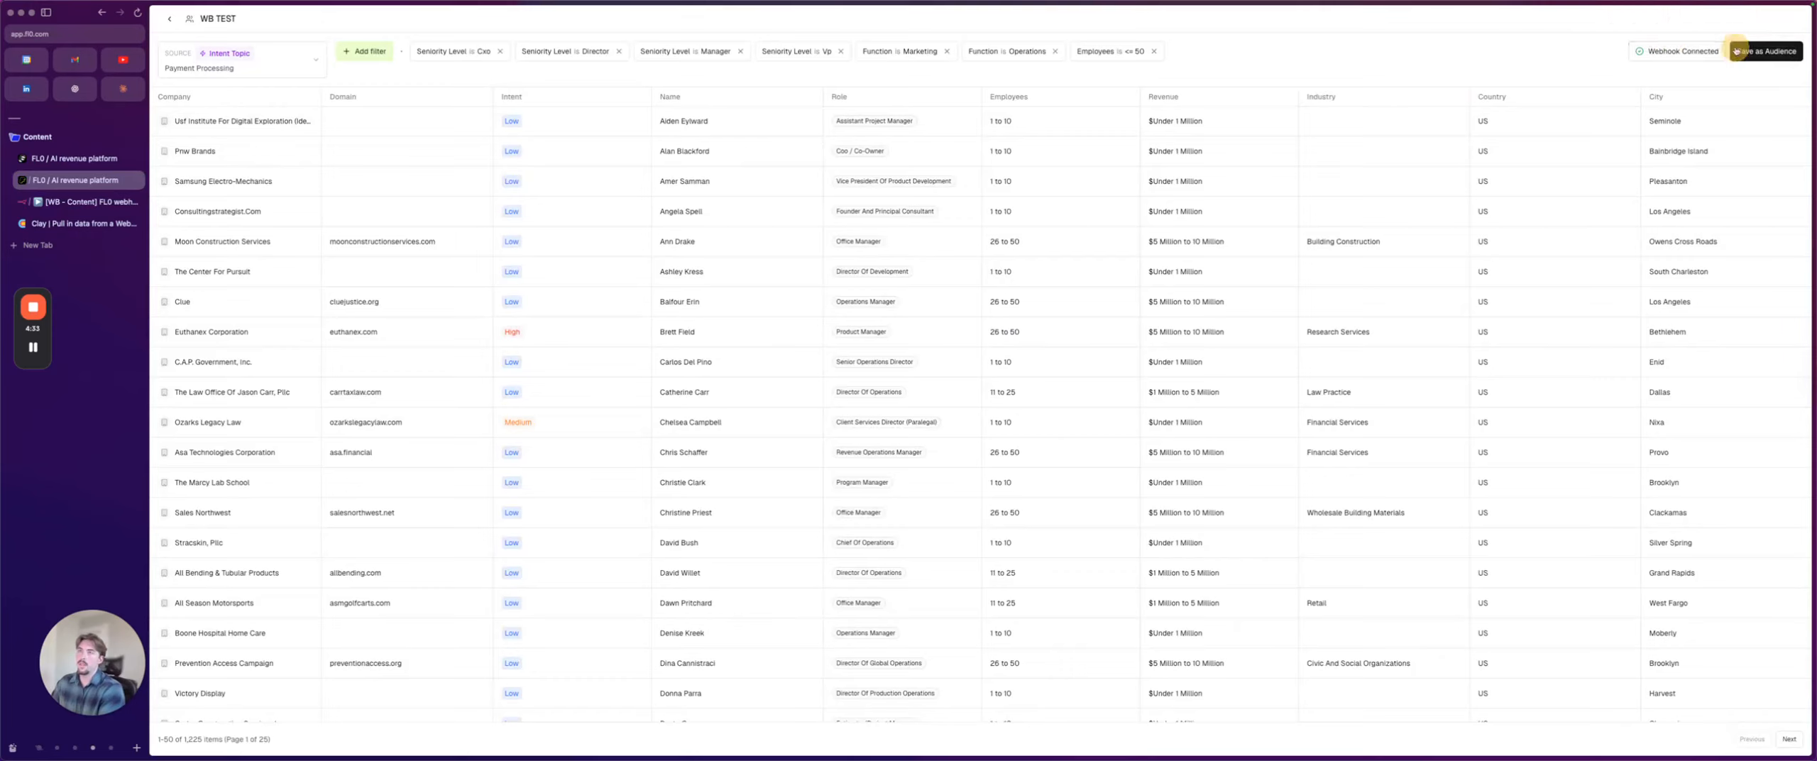
# Step: Check the running n8n workflow and inspect the first received webhook record's details in the Clay table
pyautogui.click(107, 202)
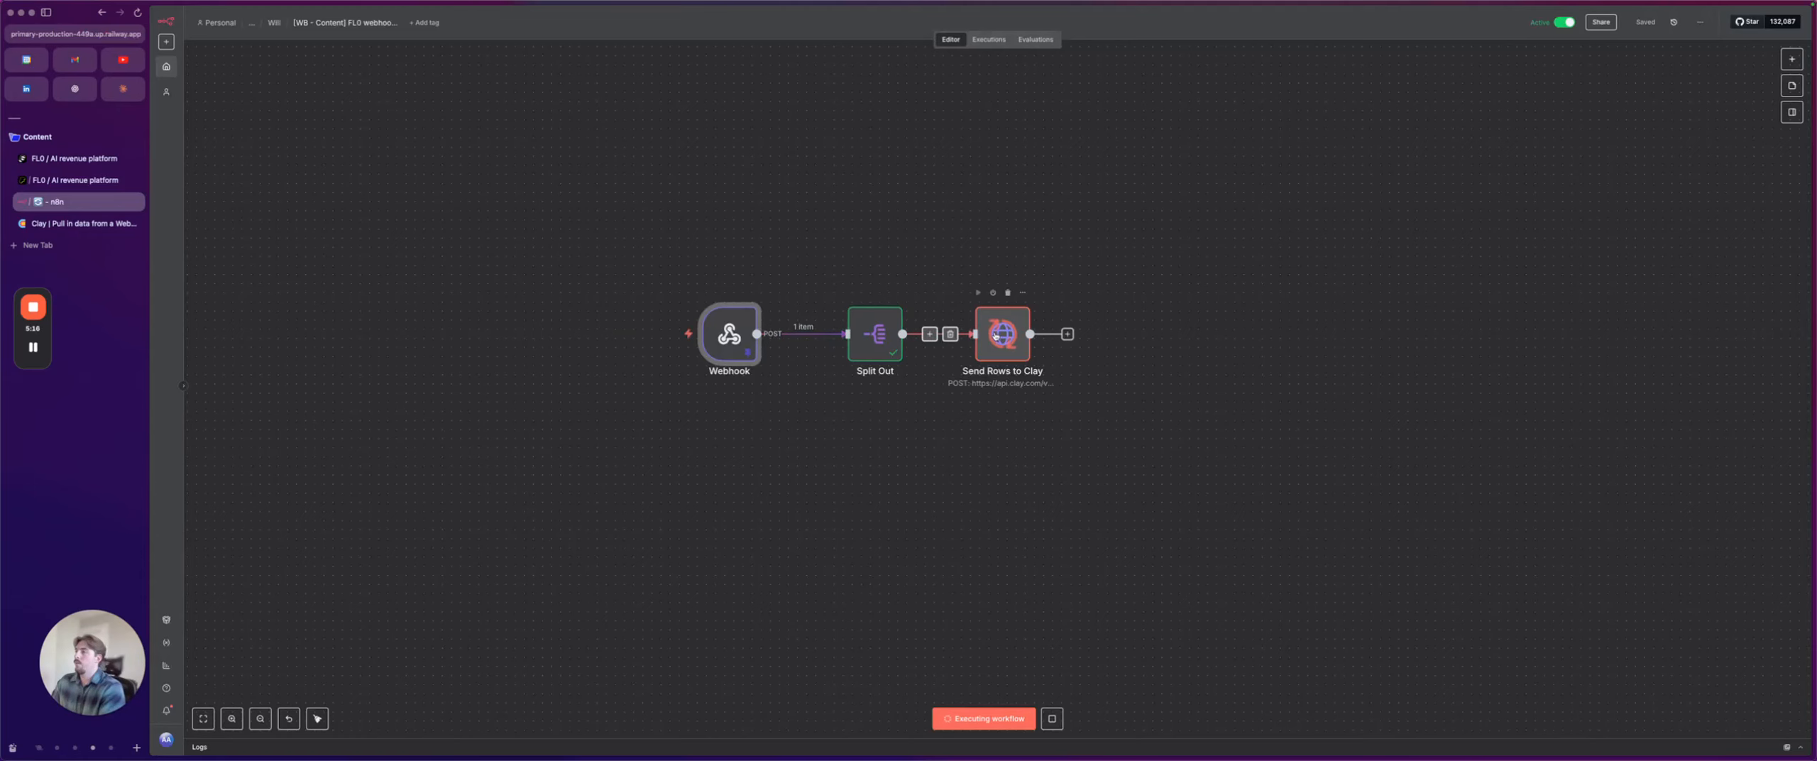
pyautogui.click(91, 225)
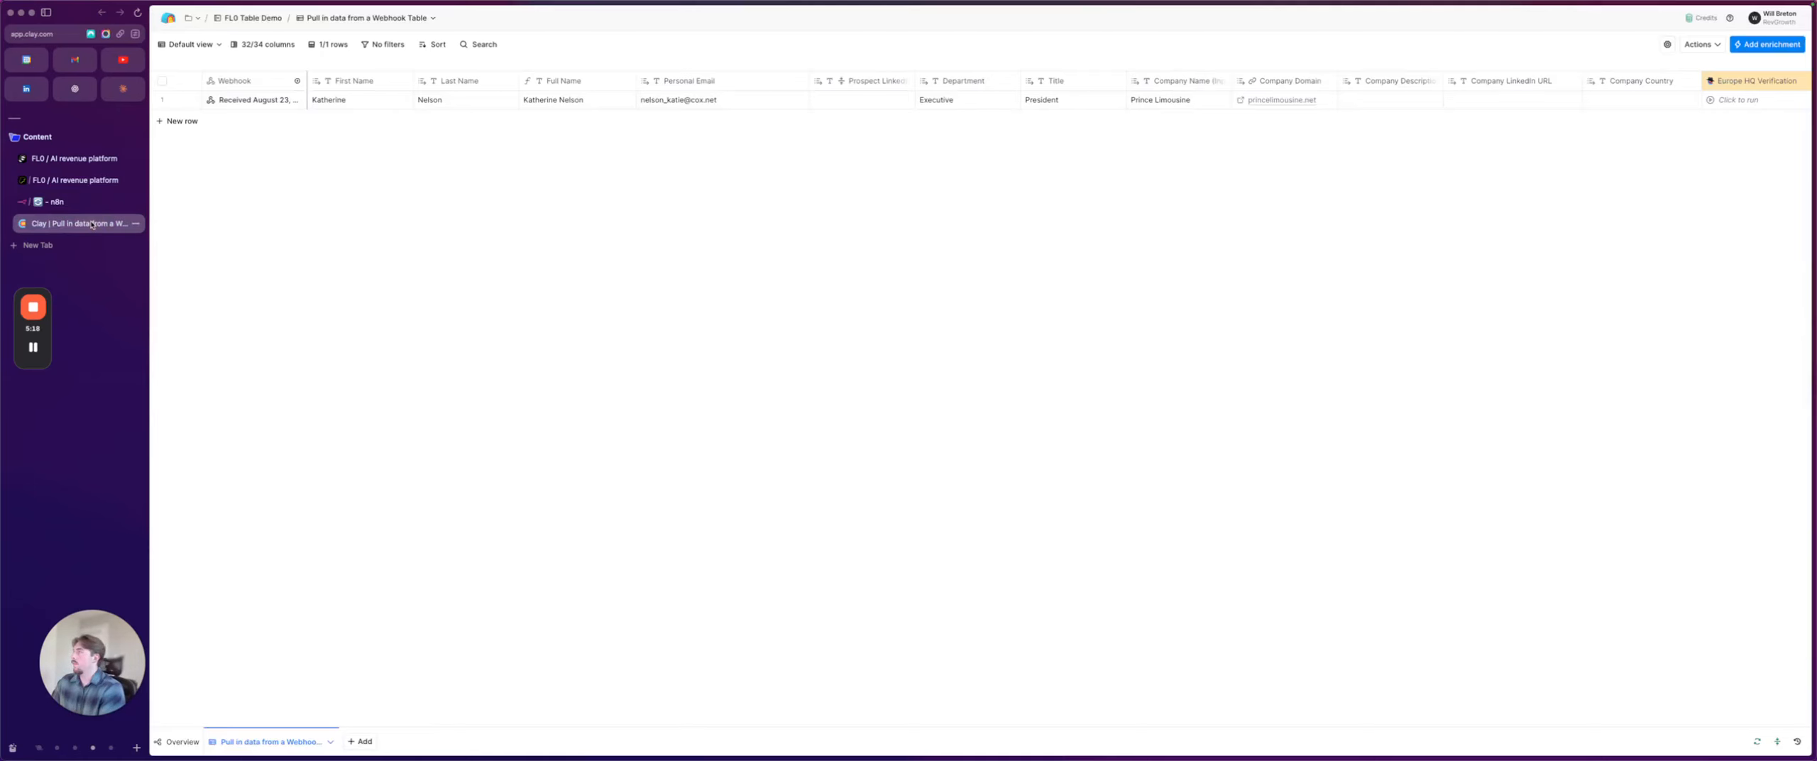
pyautogui.click(90, 202)
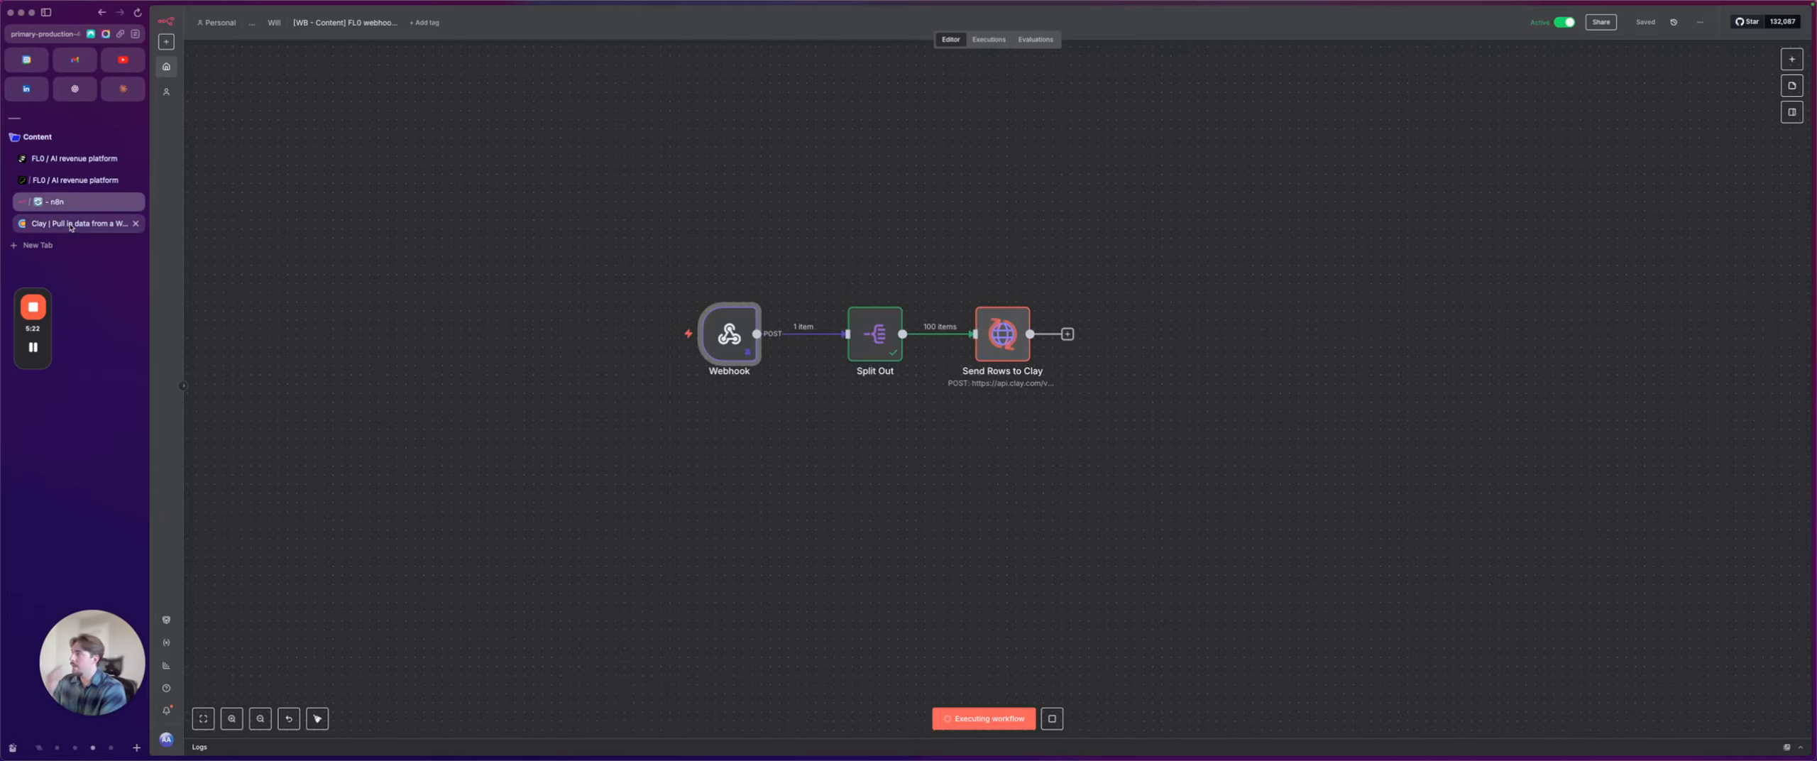
pyautogui.click(69, 225)
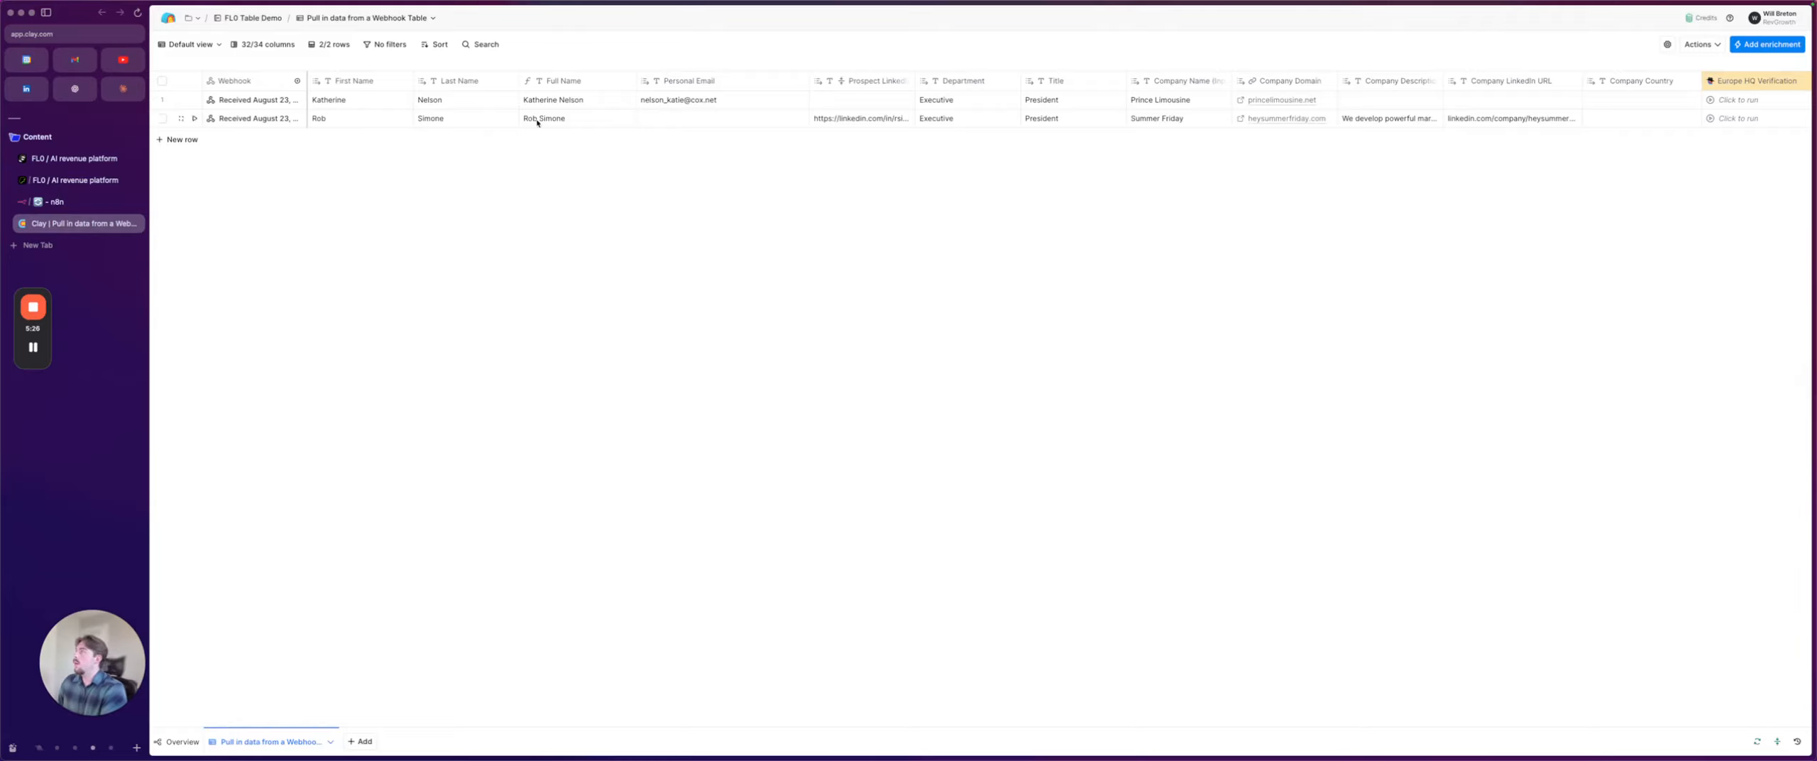
pyautogui.click(256, 100)
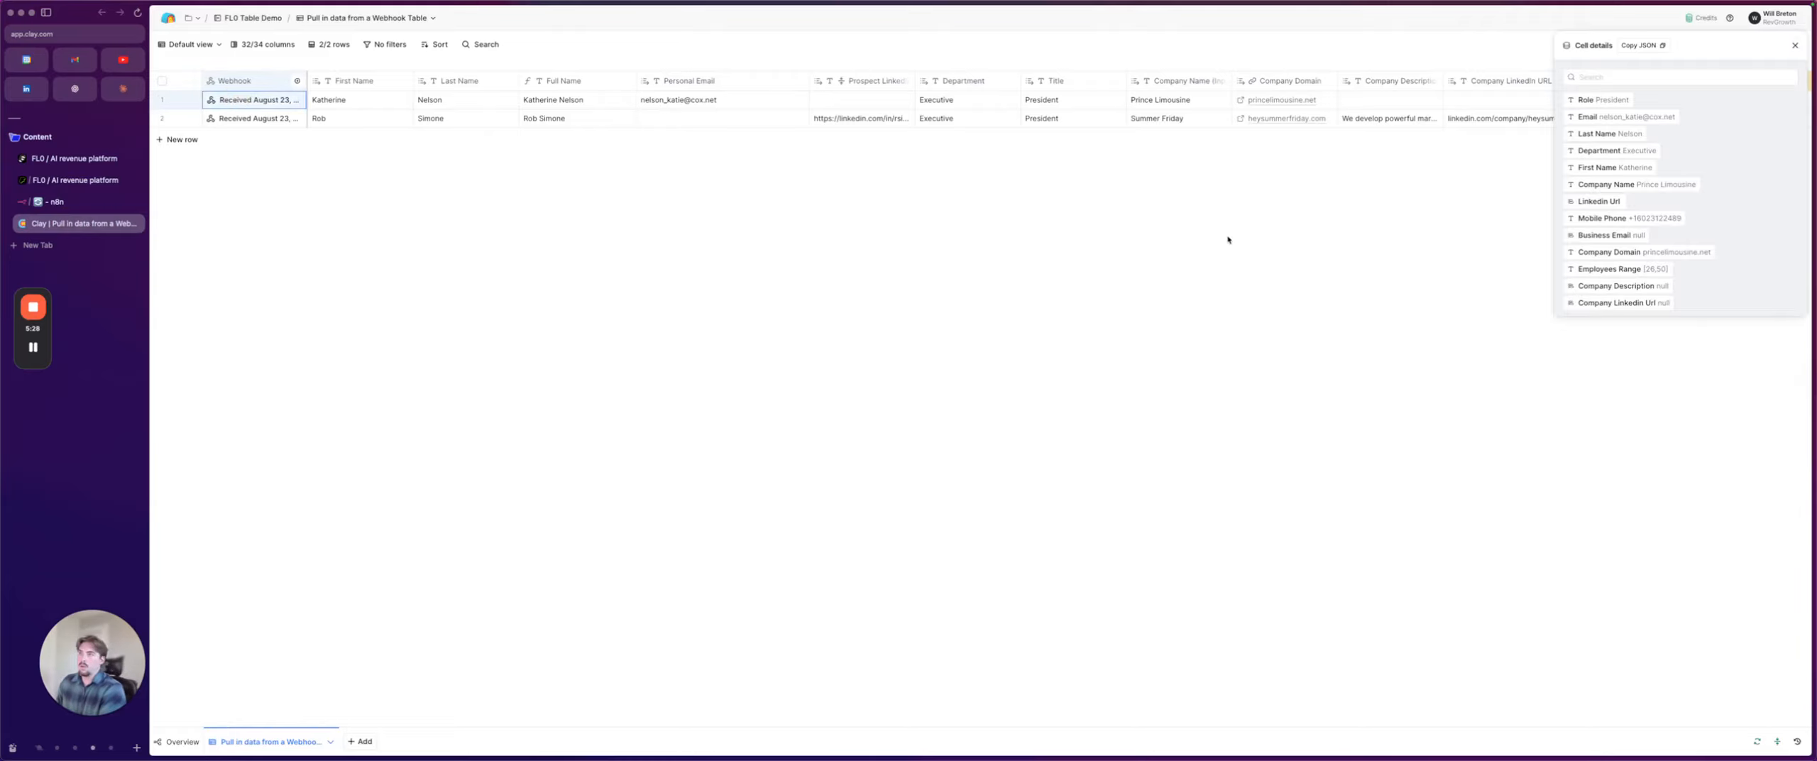
pyautogui.press('super+s')
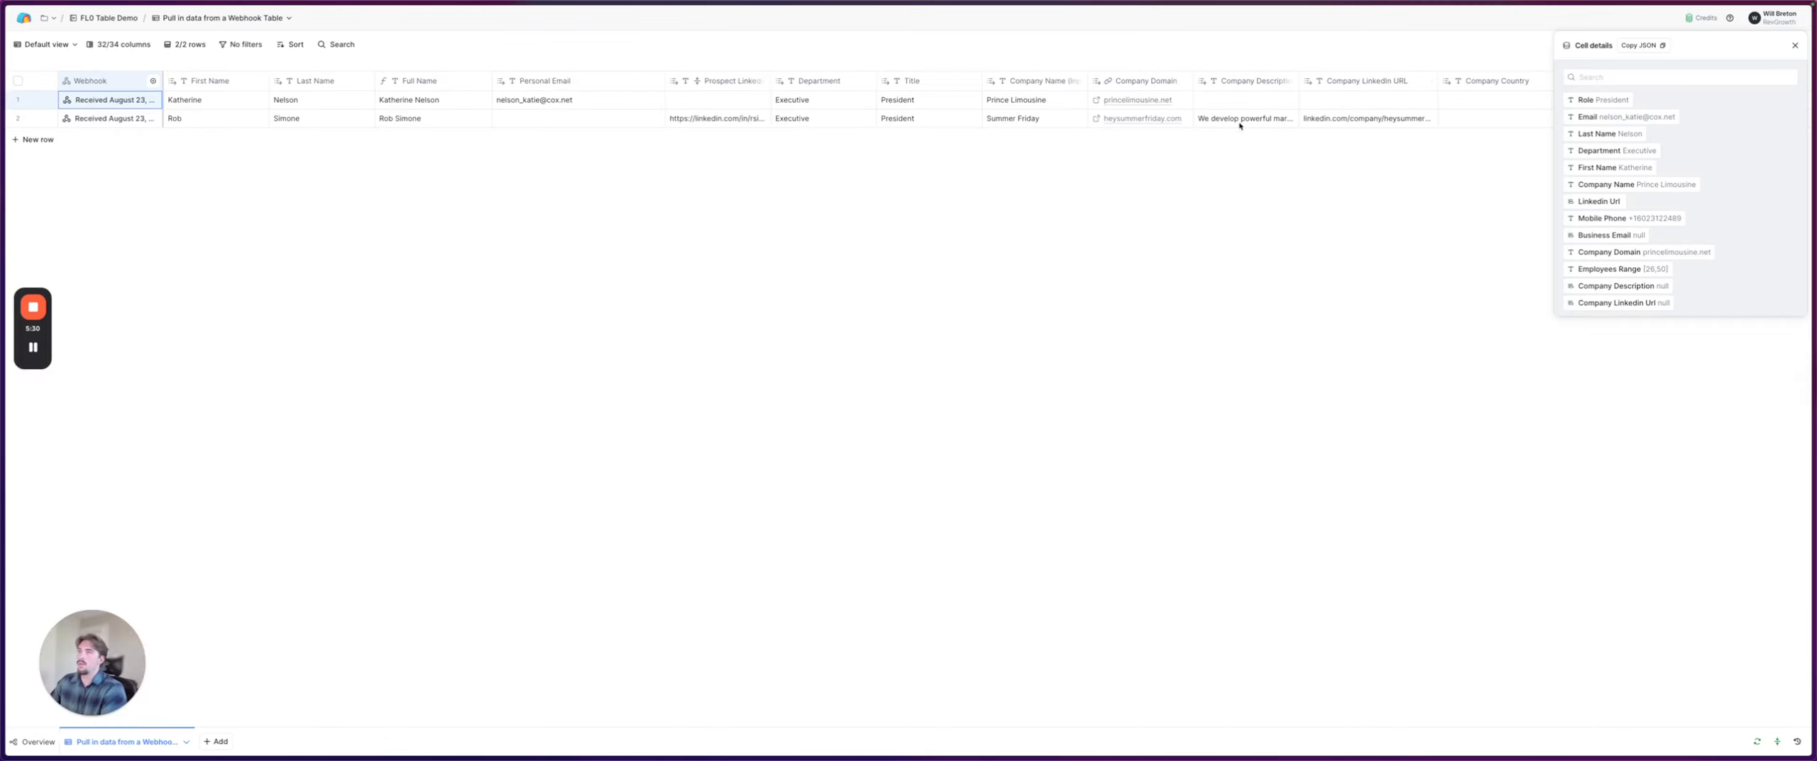
pyautogui.moveTo(1662, 126)
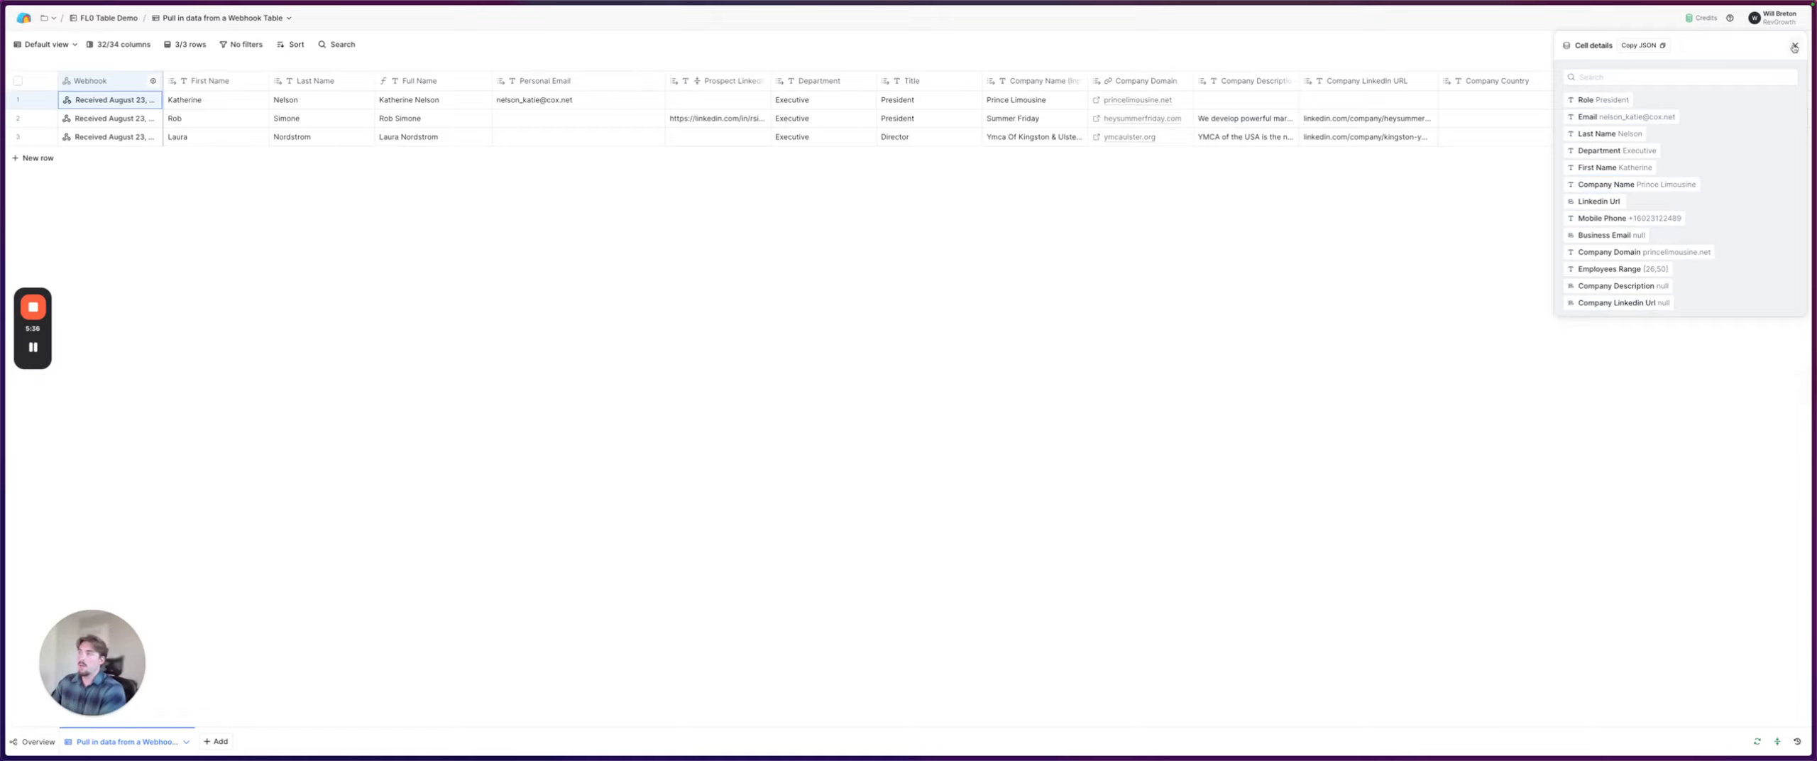
# Step: Close the webhook record's cell details and look over the company and enrichment columns of the Clay table
pyautogui.click(1794, 47)
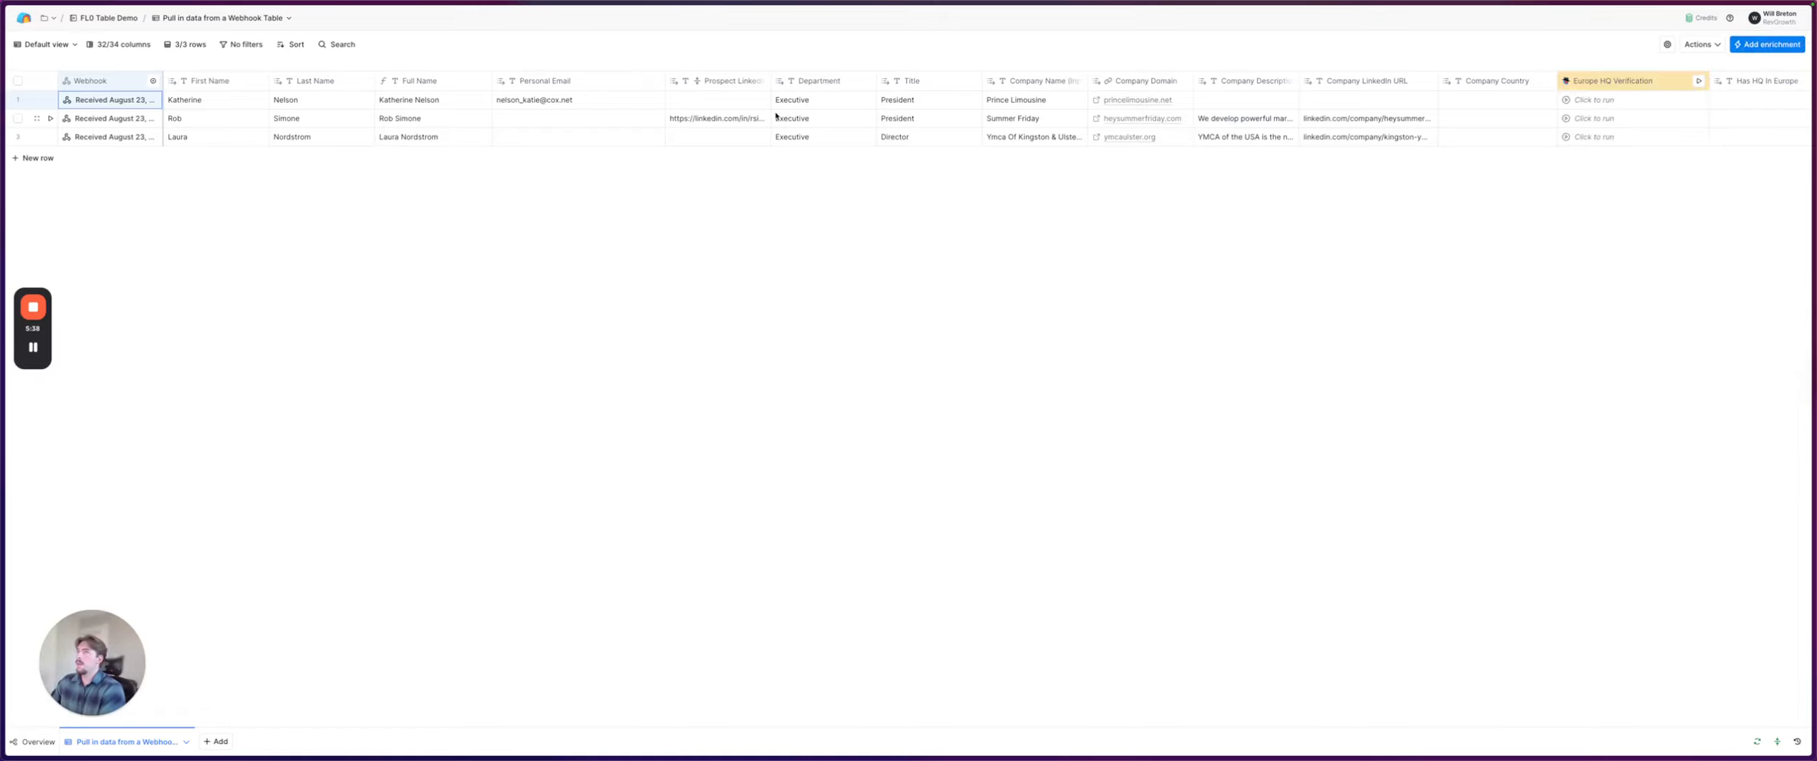
pyautogui.hscroll(3, 776, 115)
pyautogui.hscroll(5, 776, 115)
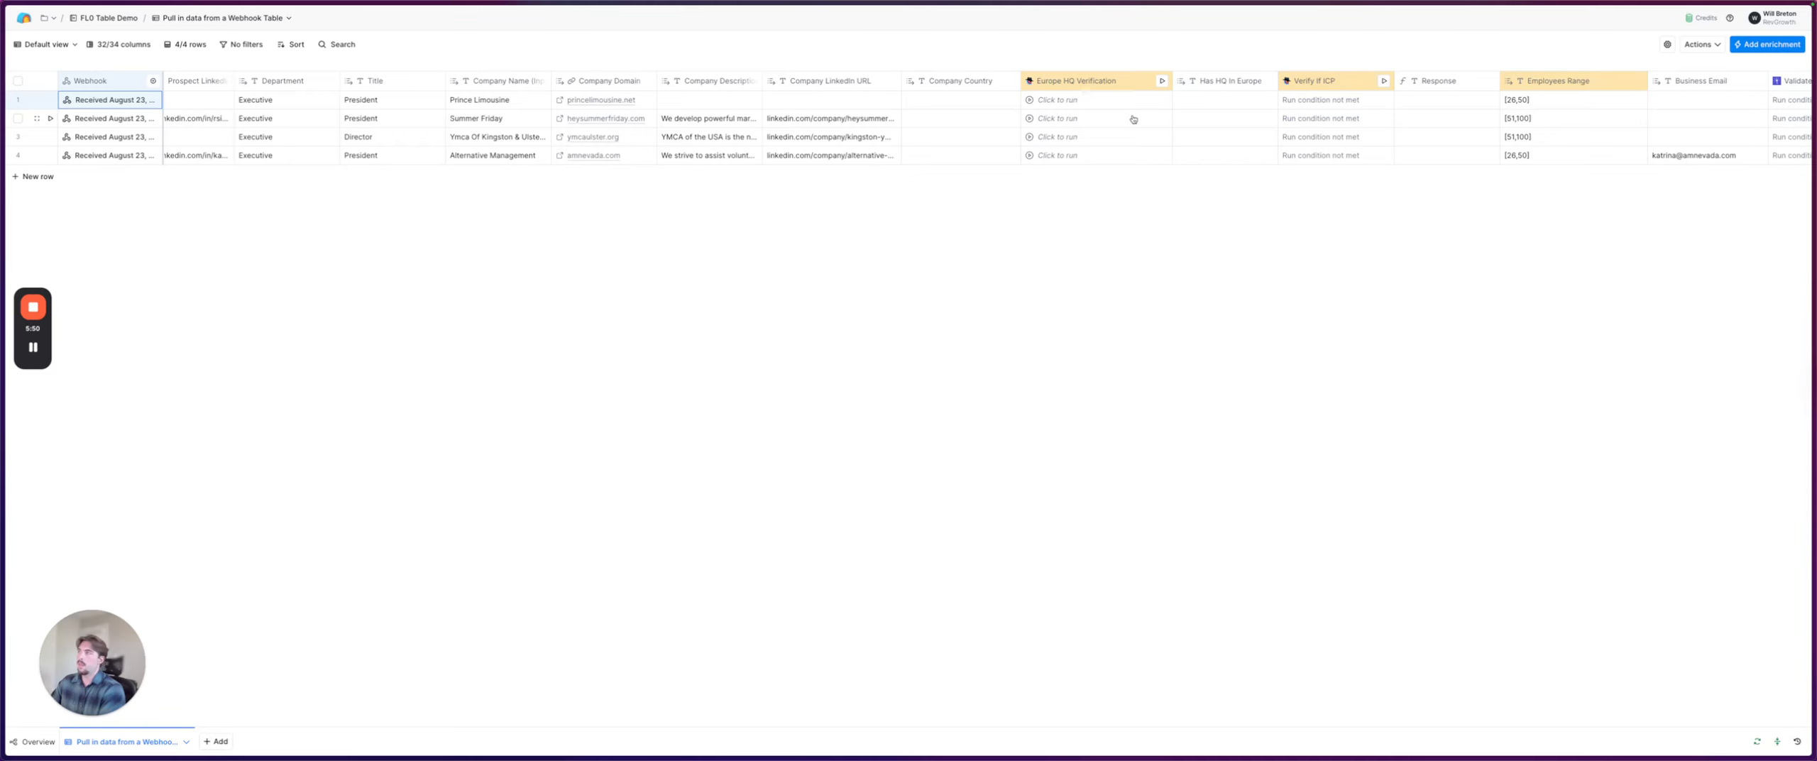
# Step: Switch to the FL0 audience, examine the available company filters for city and country without adding any, and look through the filtered list
pyautogui.moveTo(5, 189)
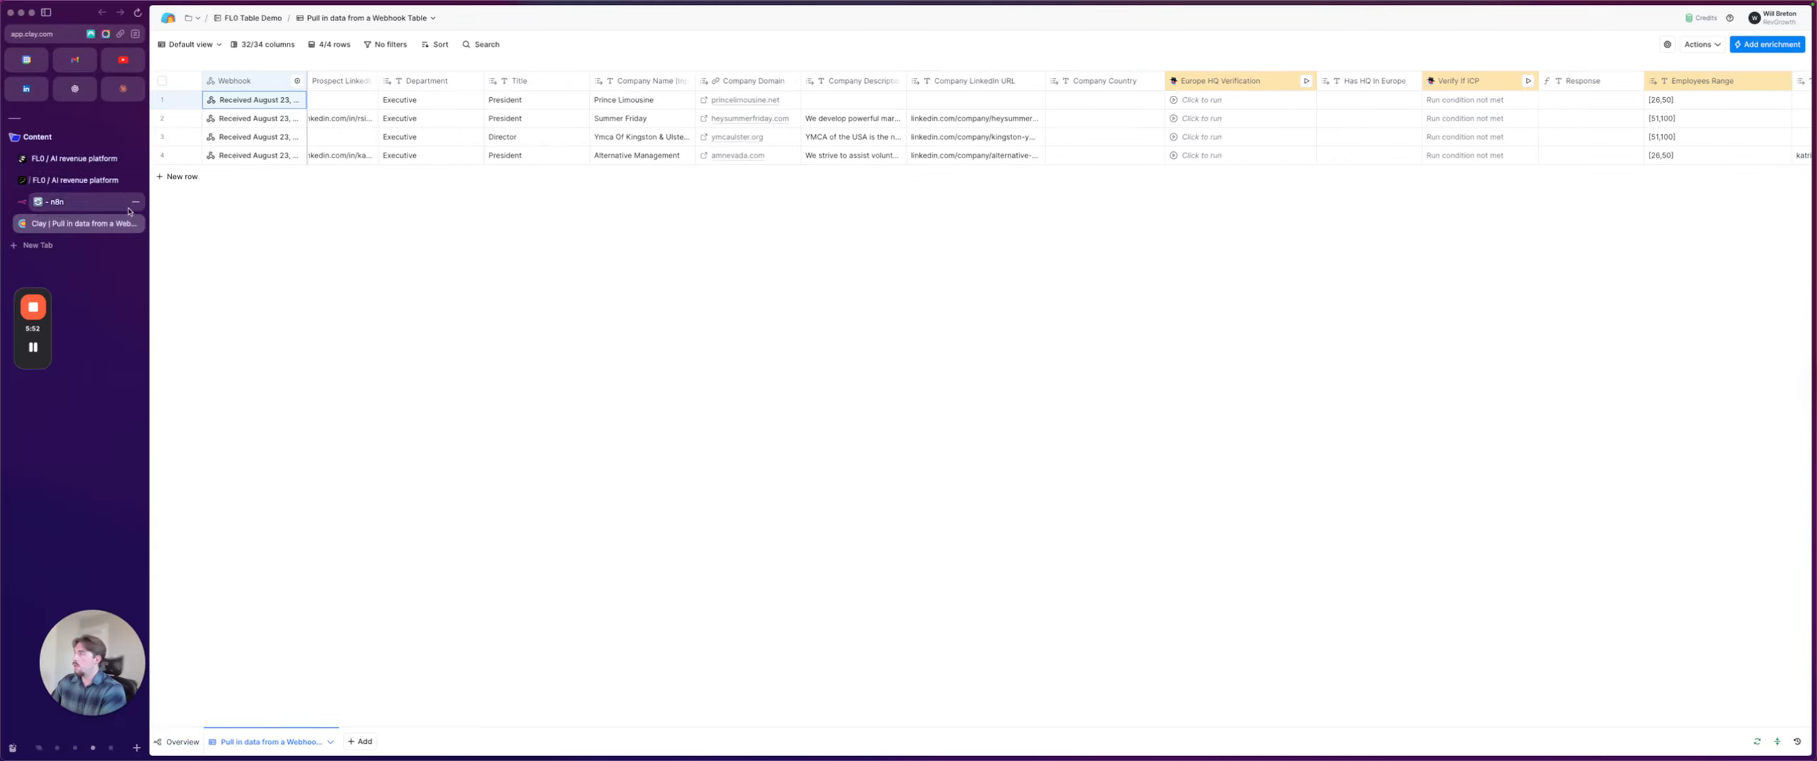
pyautogui.click(75, 180)
pyautogui.click(364, 51)
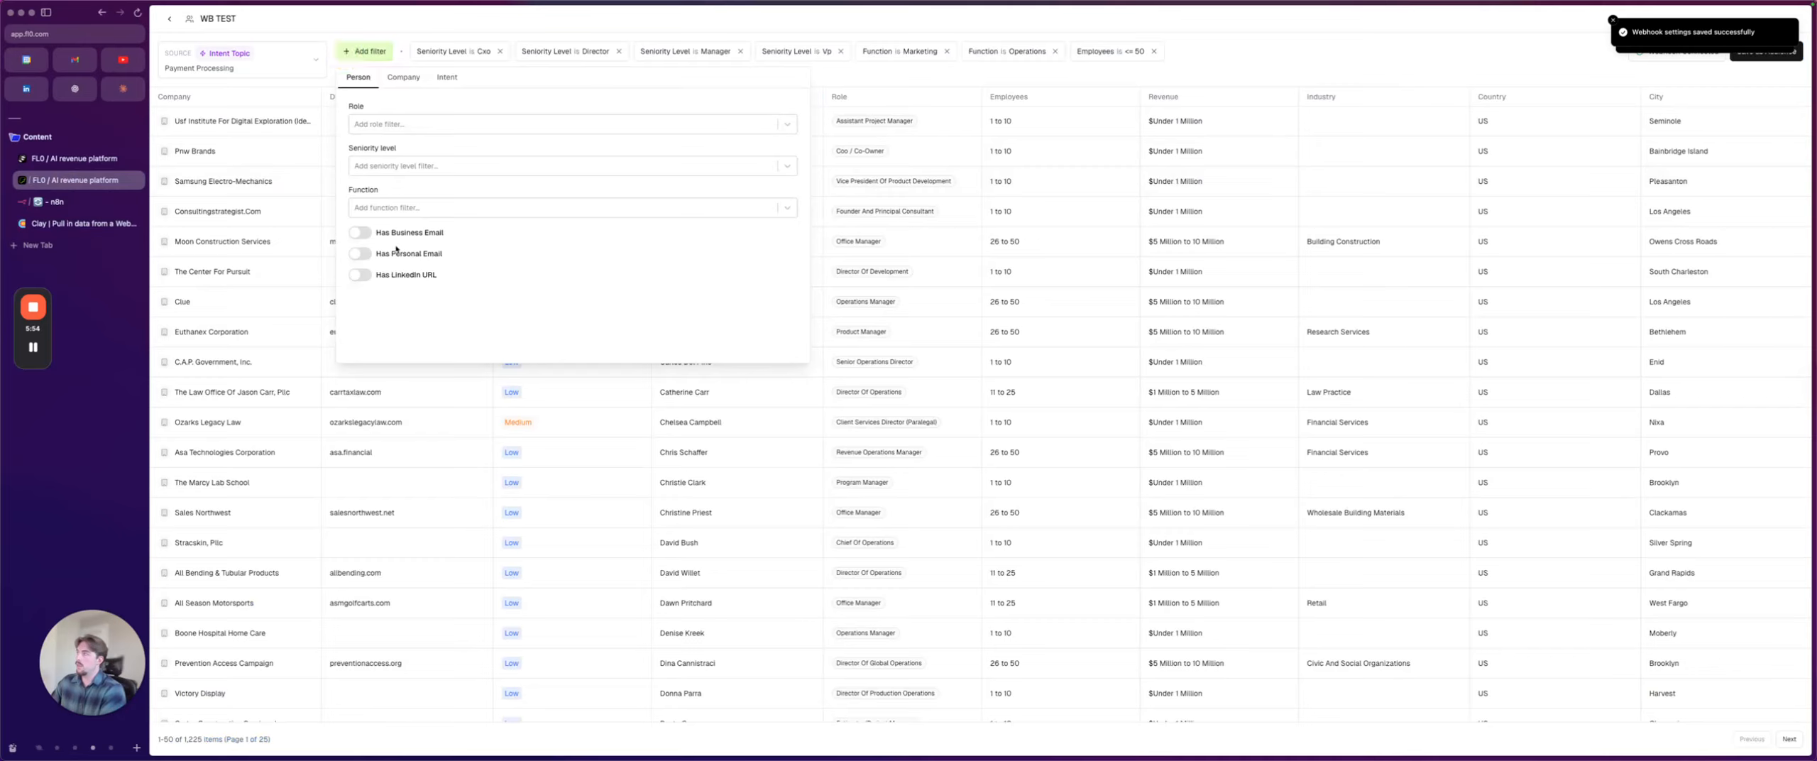
pyautogui.scroll(-1, 414, 173)
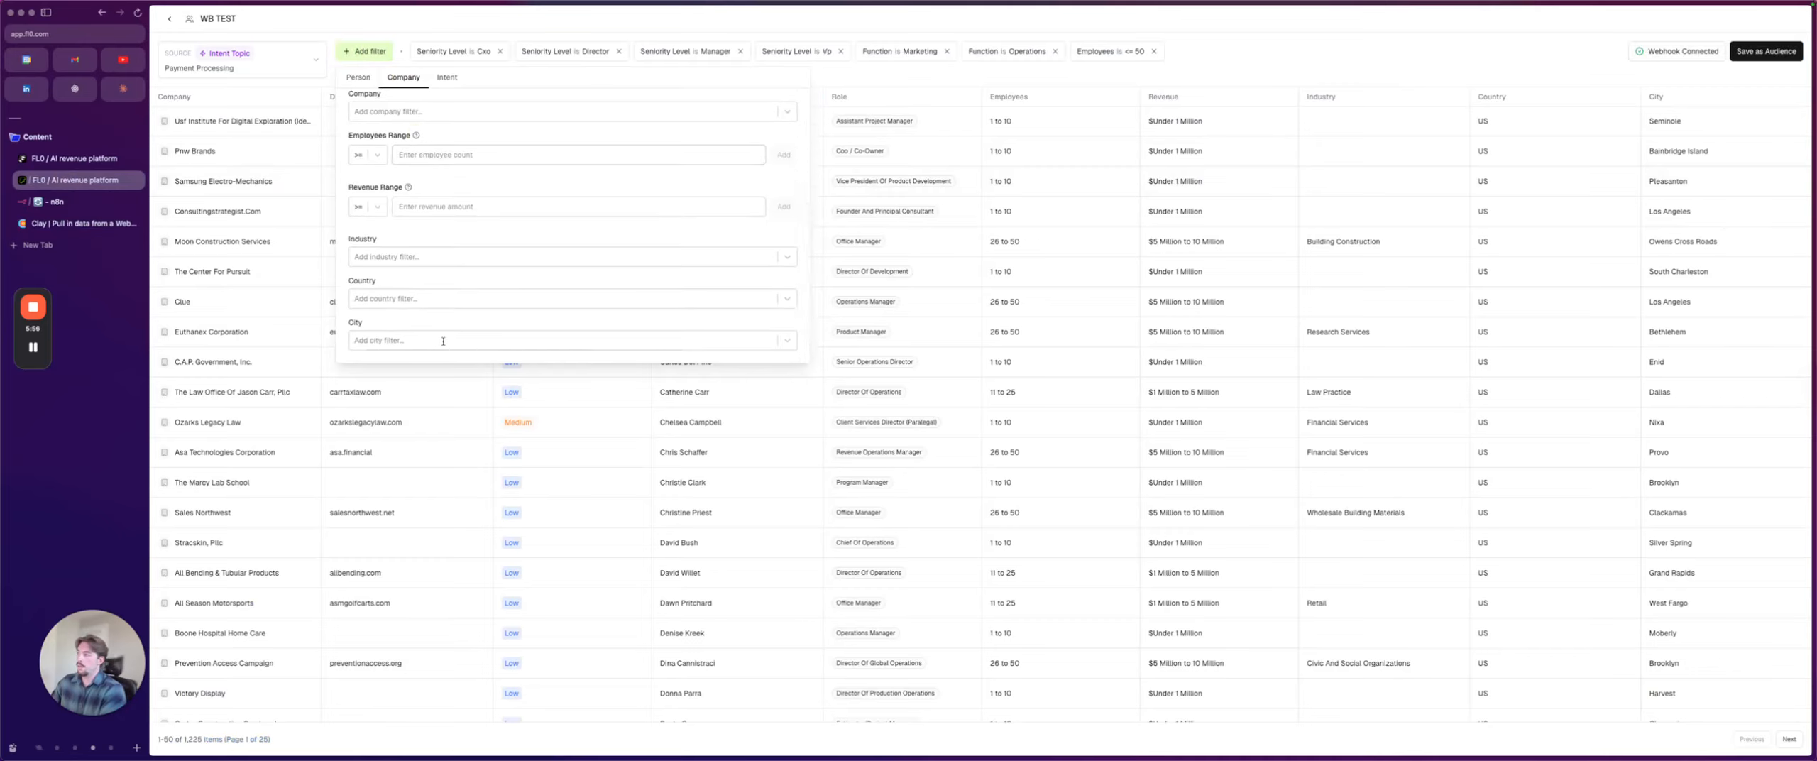
pyautogui.click(425, 293)
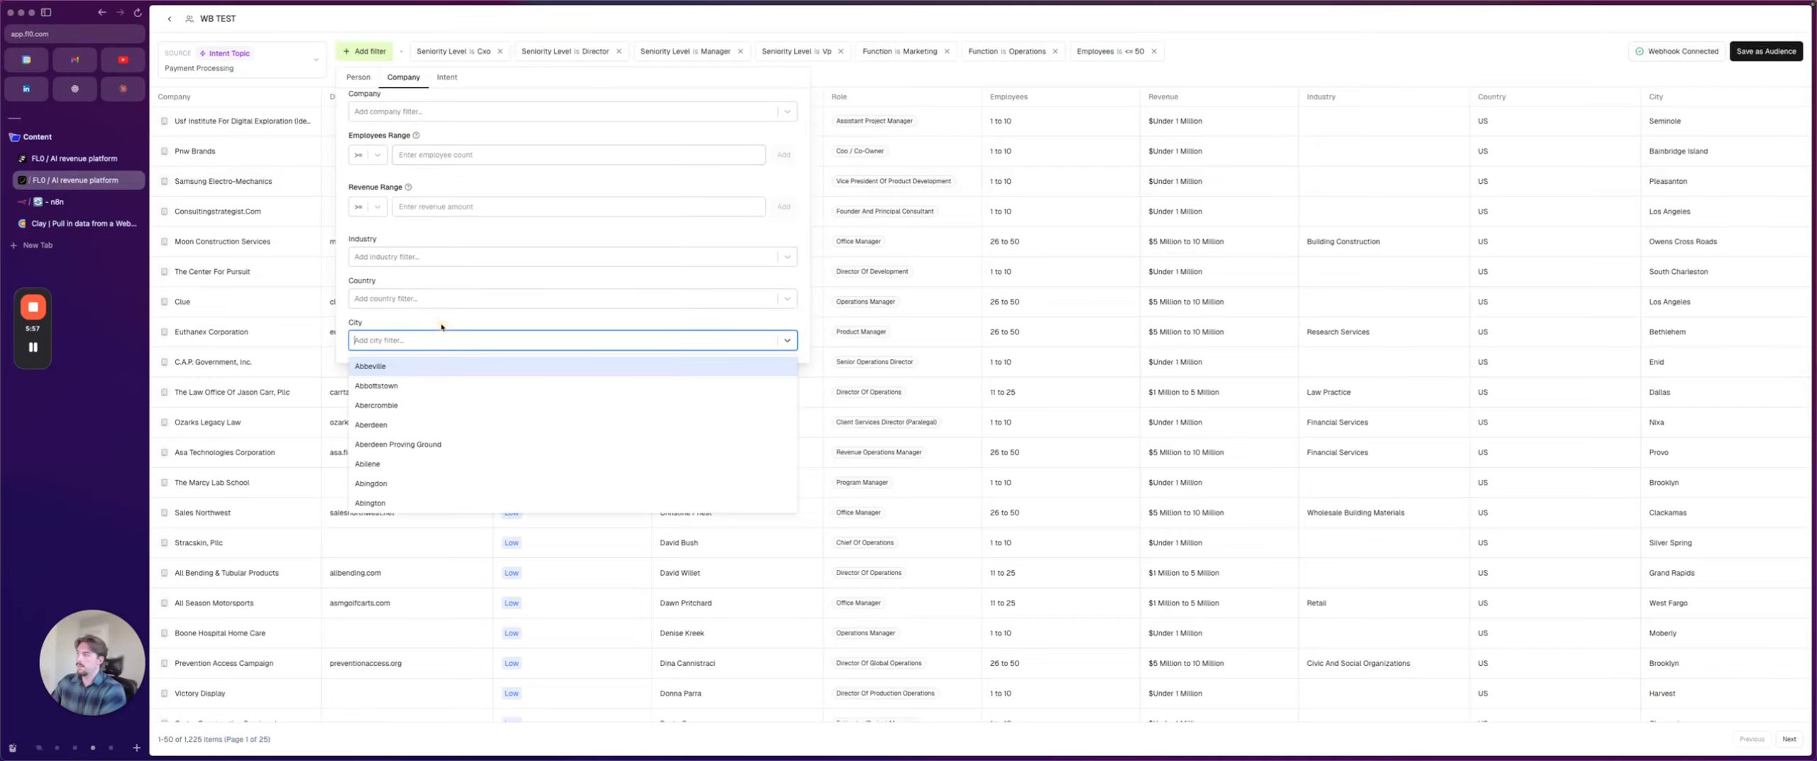
pyautogui.click(485, 282)
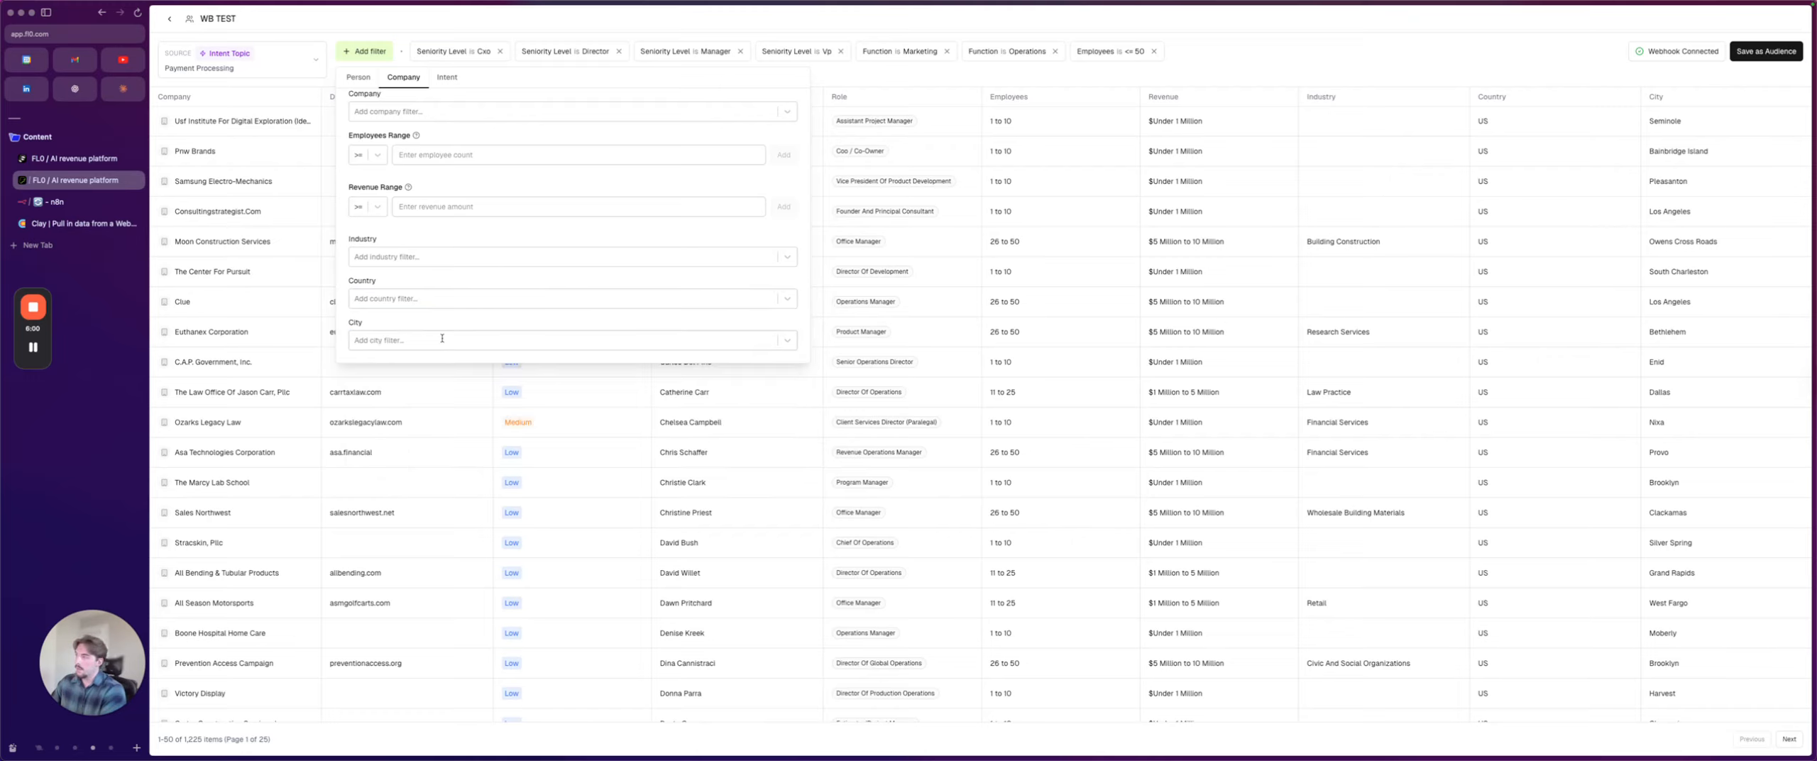
pyautogui.click(467, 340)
pyautogui.click(463, 316)
pyautogui.click(449, 294)
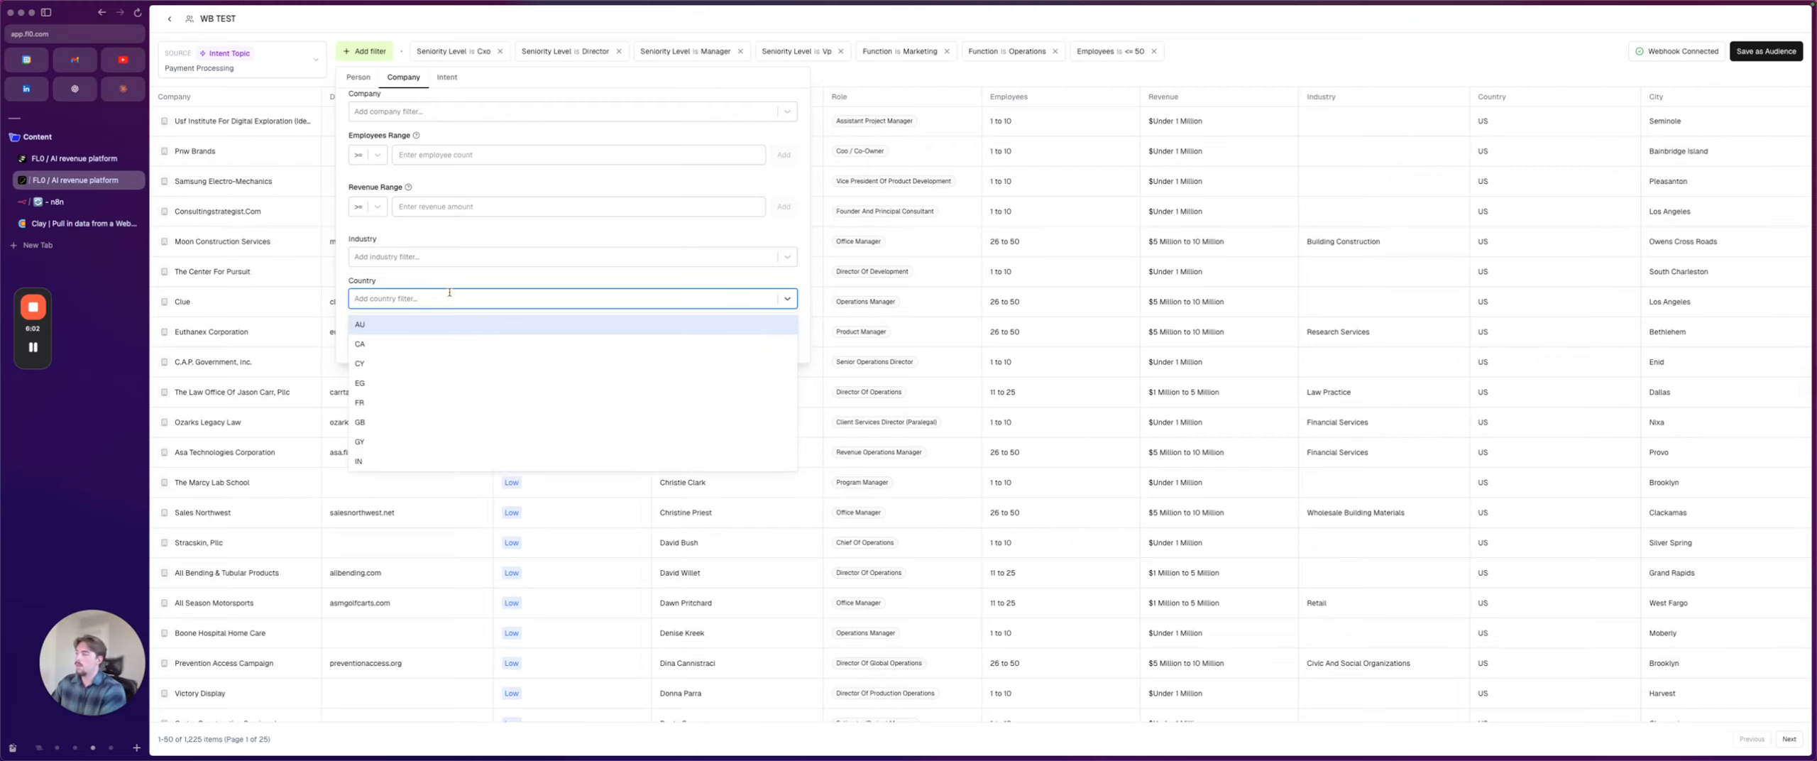
pyautogui.click(478, 283)
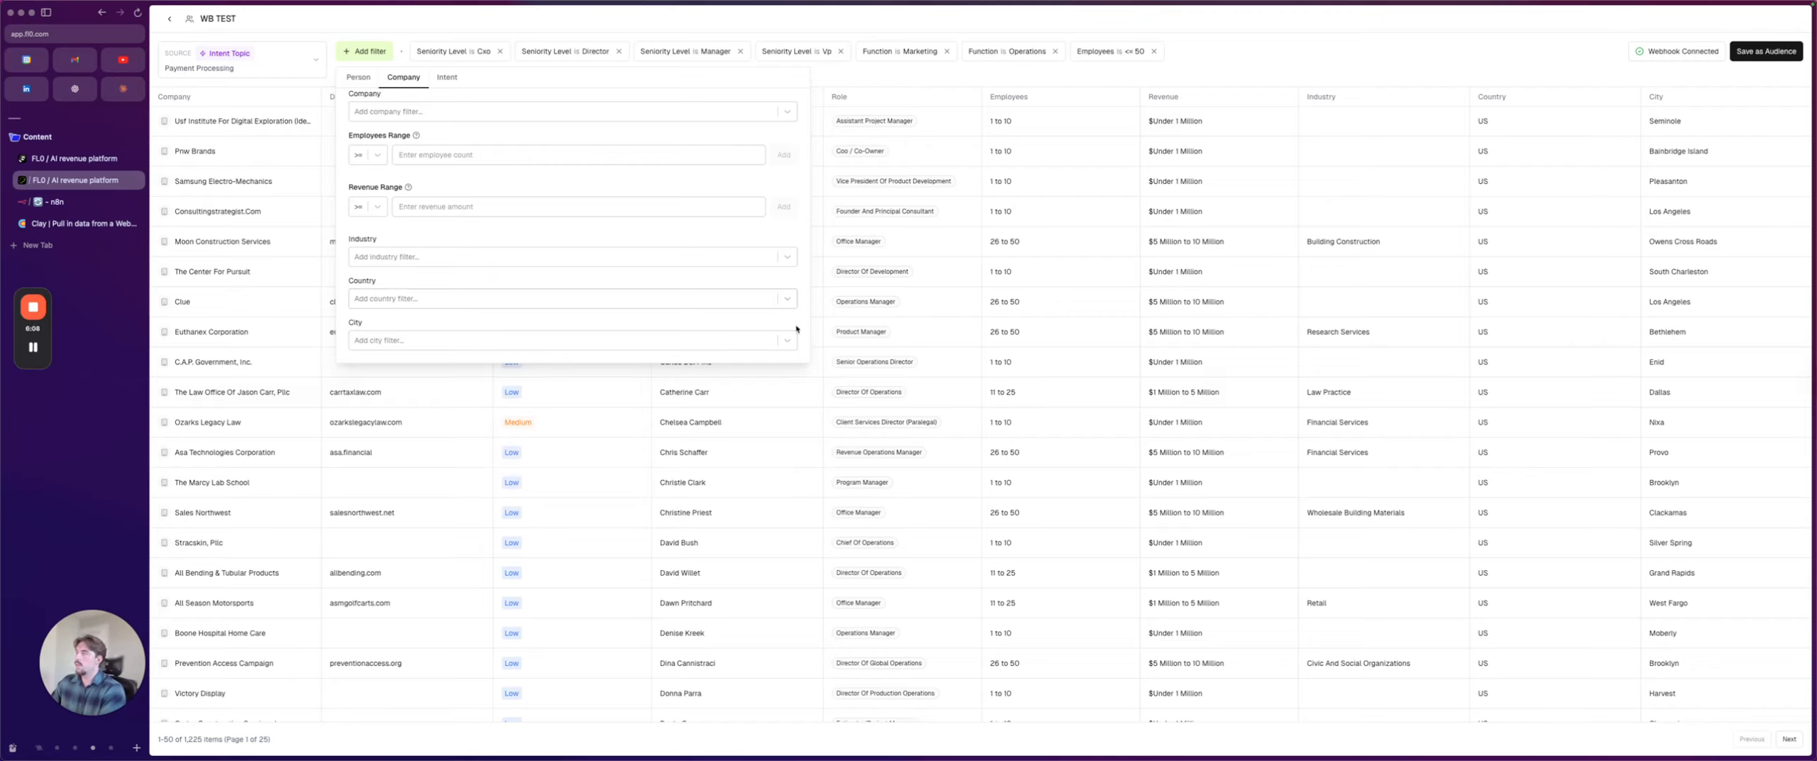
pyautogui.click(1267, 68)
pyautogui.scroll(-15, 1395, 183)
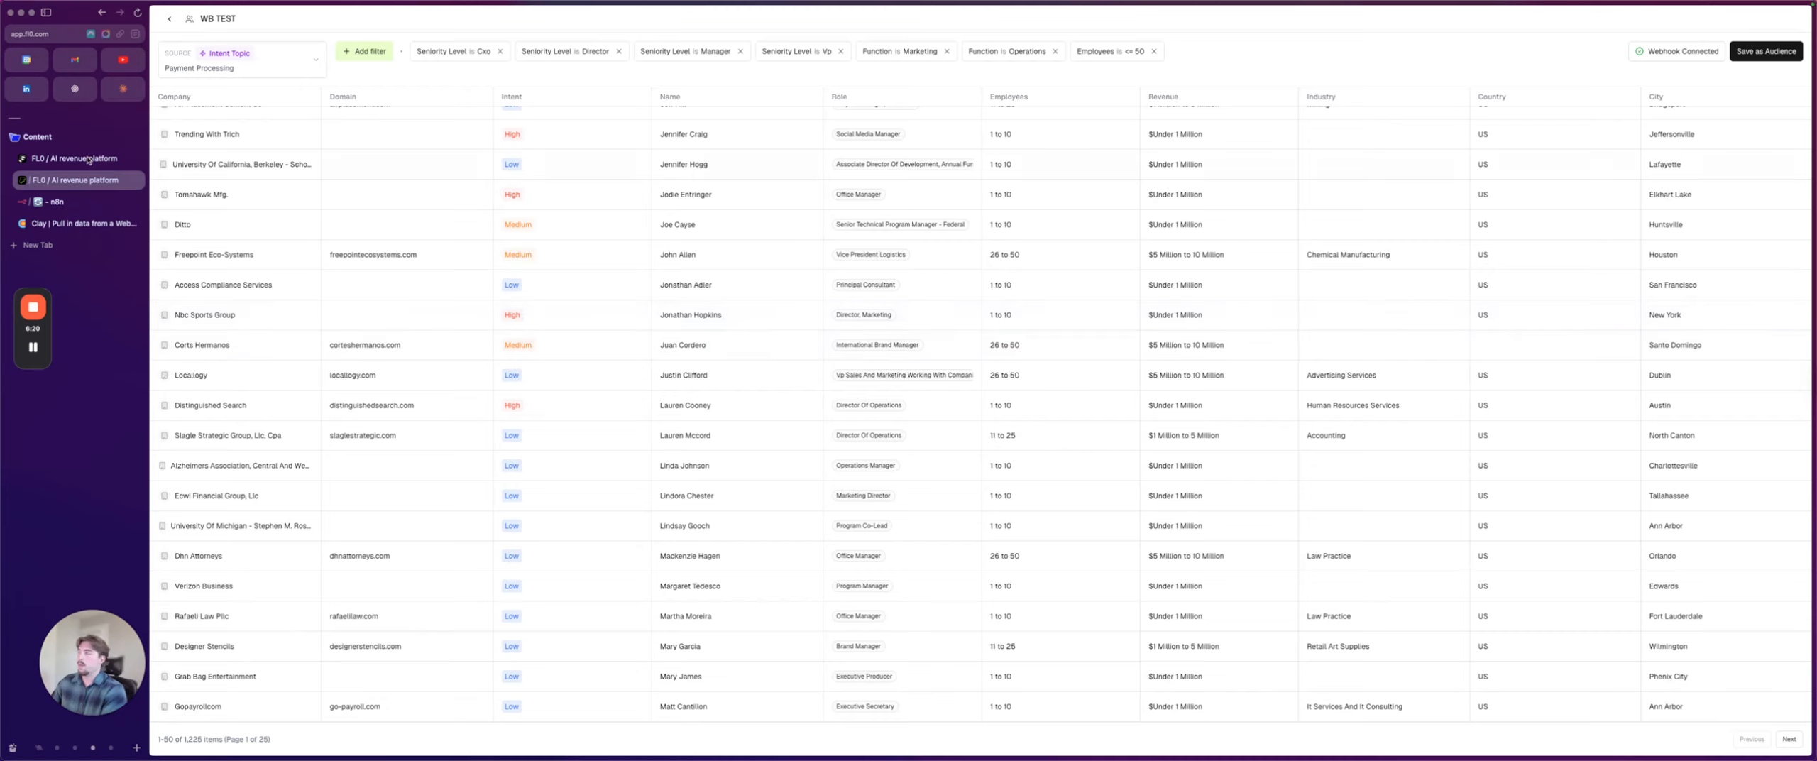
# Step: Switch to the Clay table and run the Europe HQ Verification enrichment for the first eight rows
pyautogui.click(97, 222)
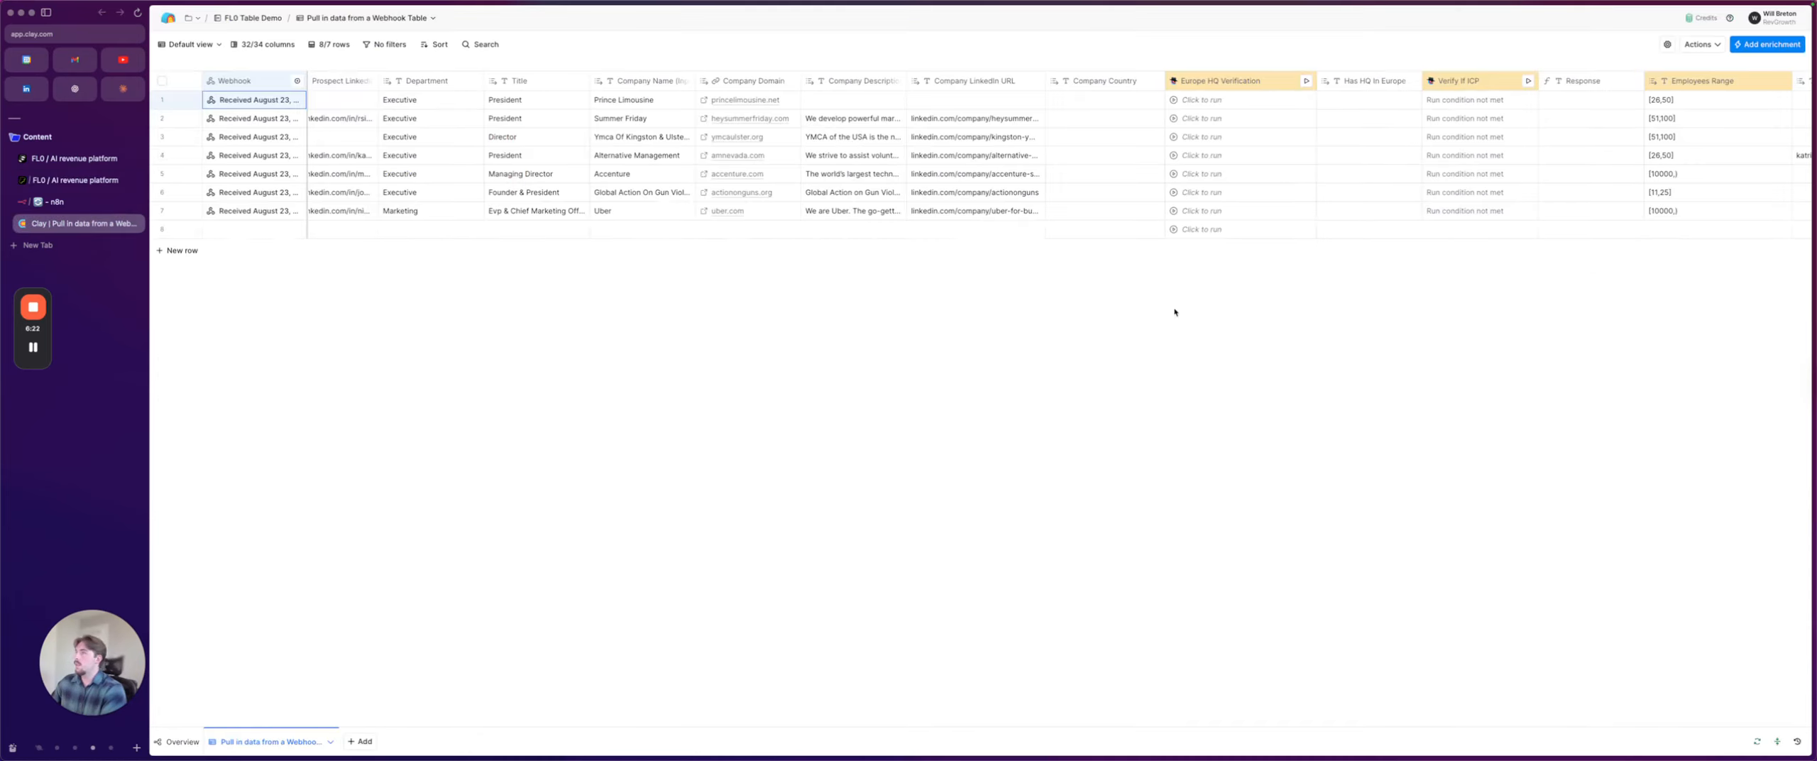
pyautogui.hscroll(5, 936, 127)
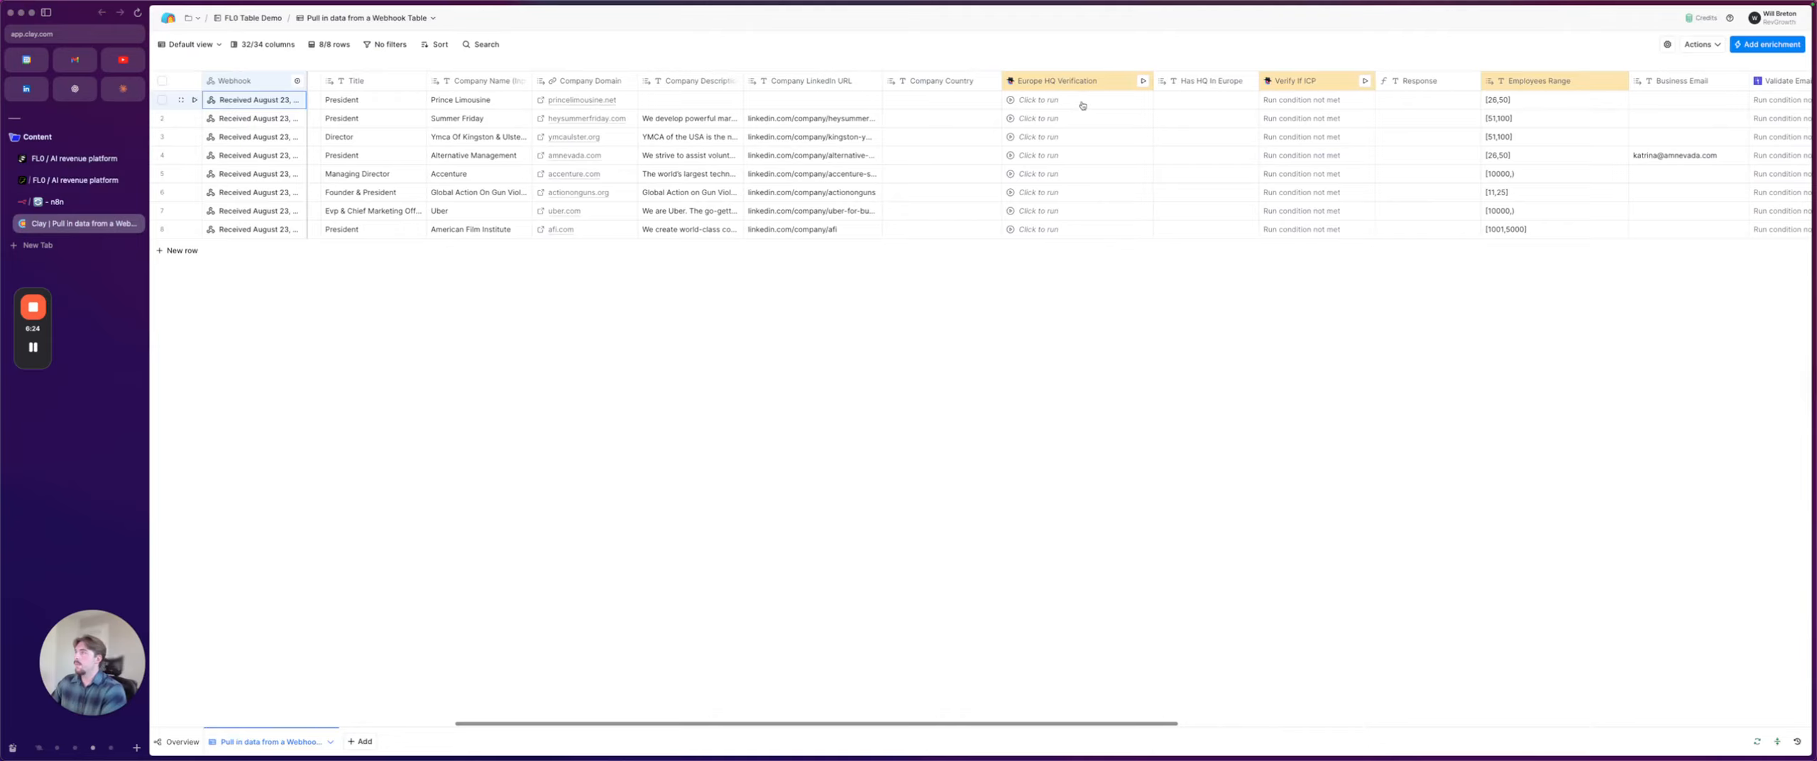
pyautogui.moveTo(1042, 104); pyautogui.dragTo(1044, 232)
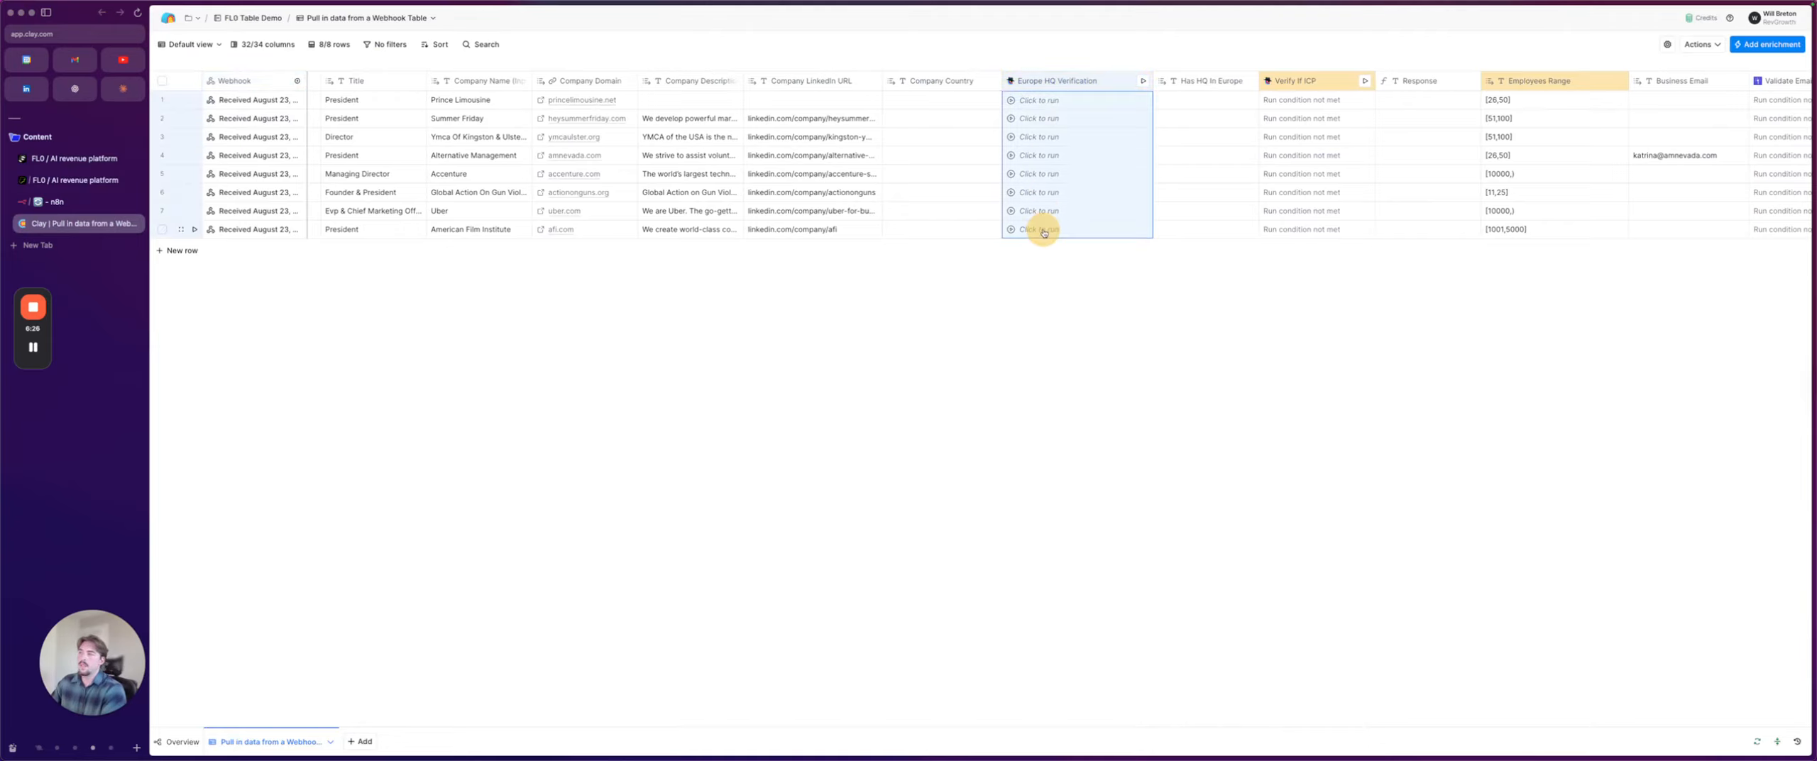
pyautogui.rightClick(1043, 233)
pyautogui.click(1090, 241)
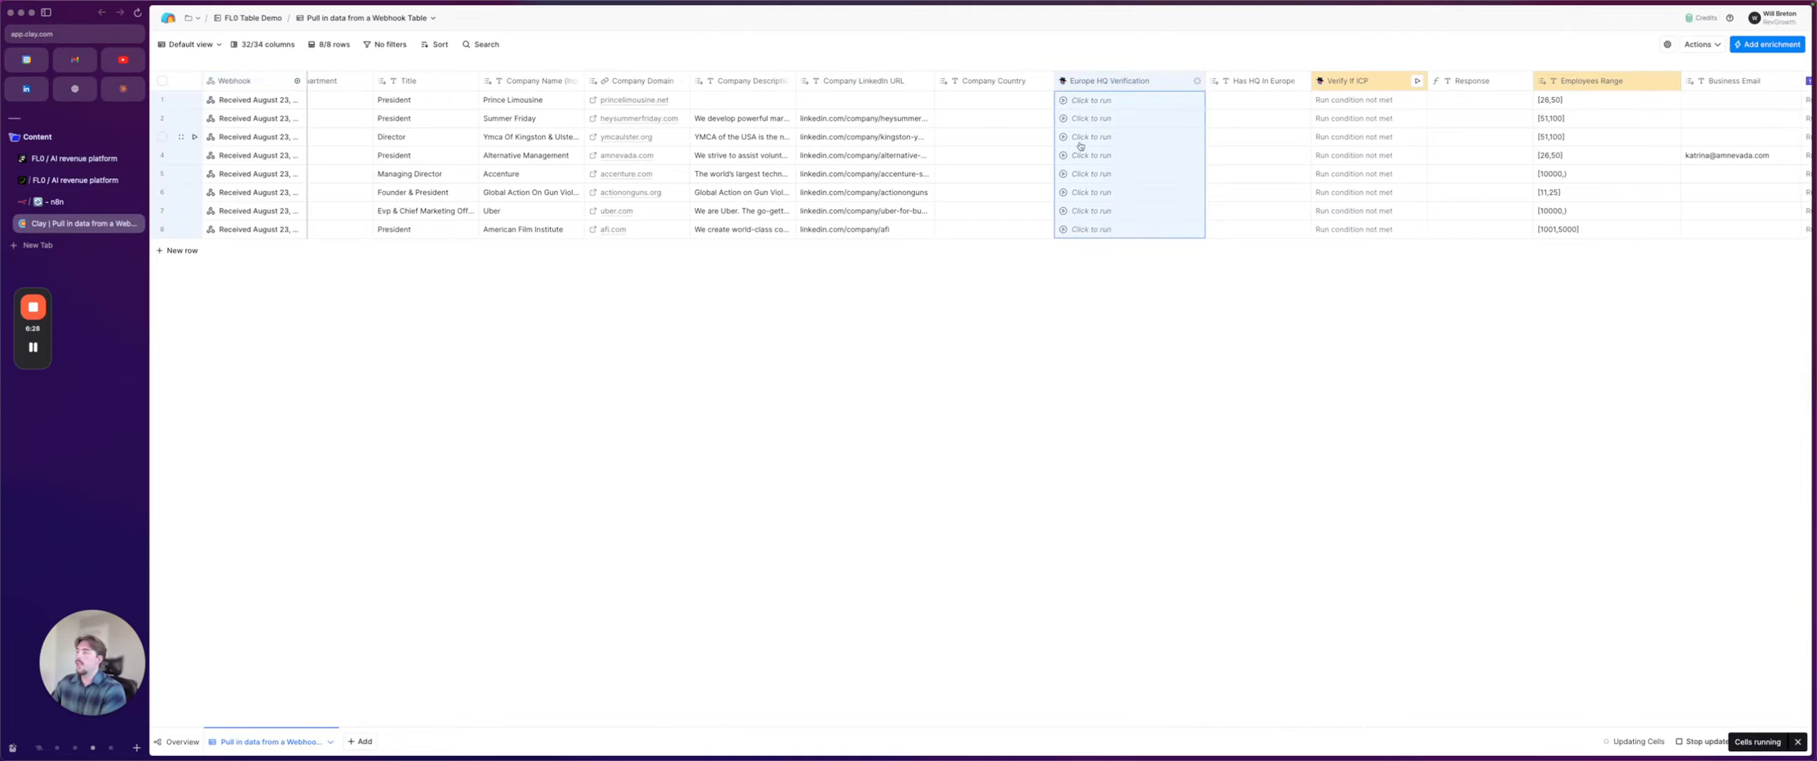
# Step: Collapse the waterfall column group, hide the browser sidebar, and check the verification and email columns
pyautogui.hscroll(5, 1028, 142)
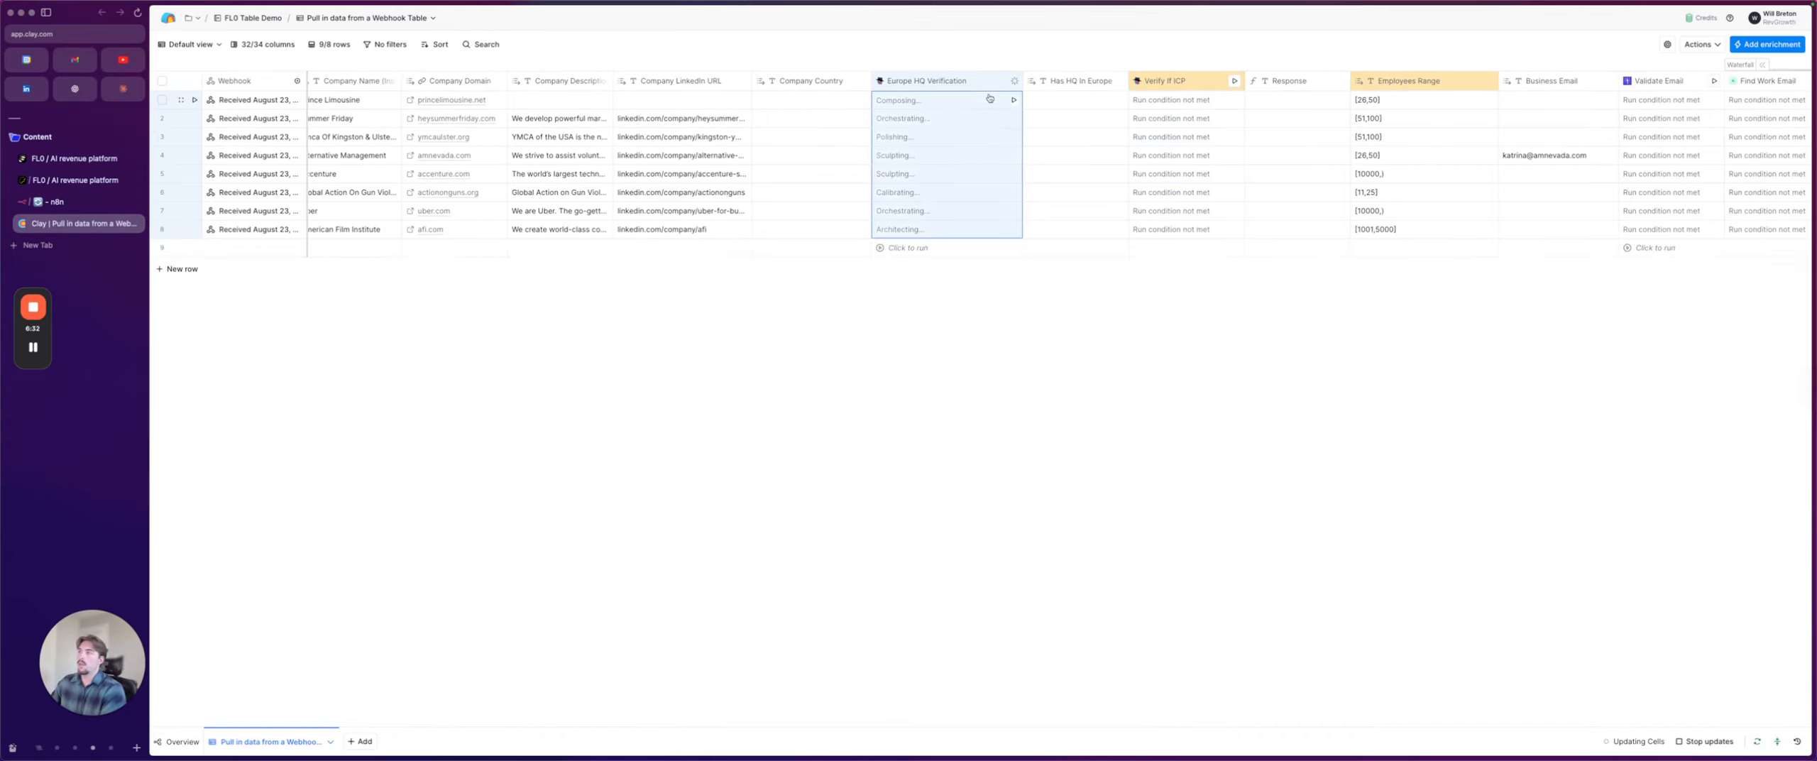
pyautogui.hscroll(3, 994, 121)
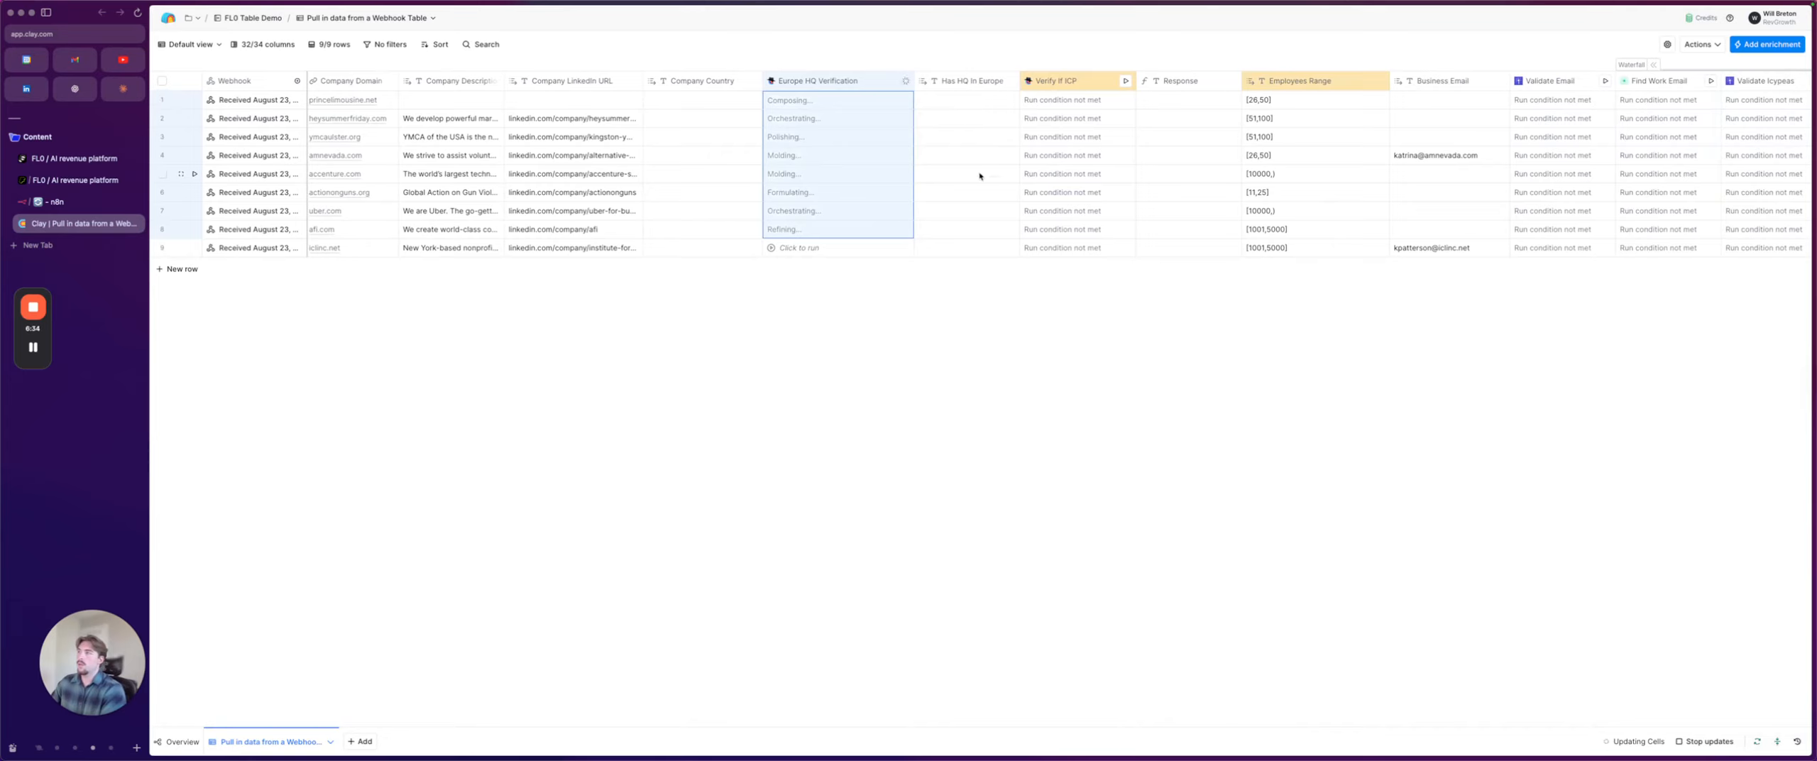
pyautogui.hscroll(7, 851, 120)
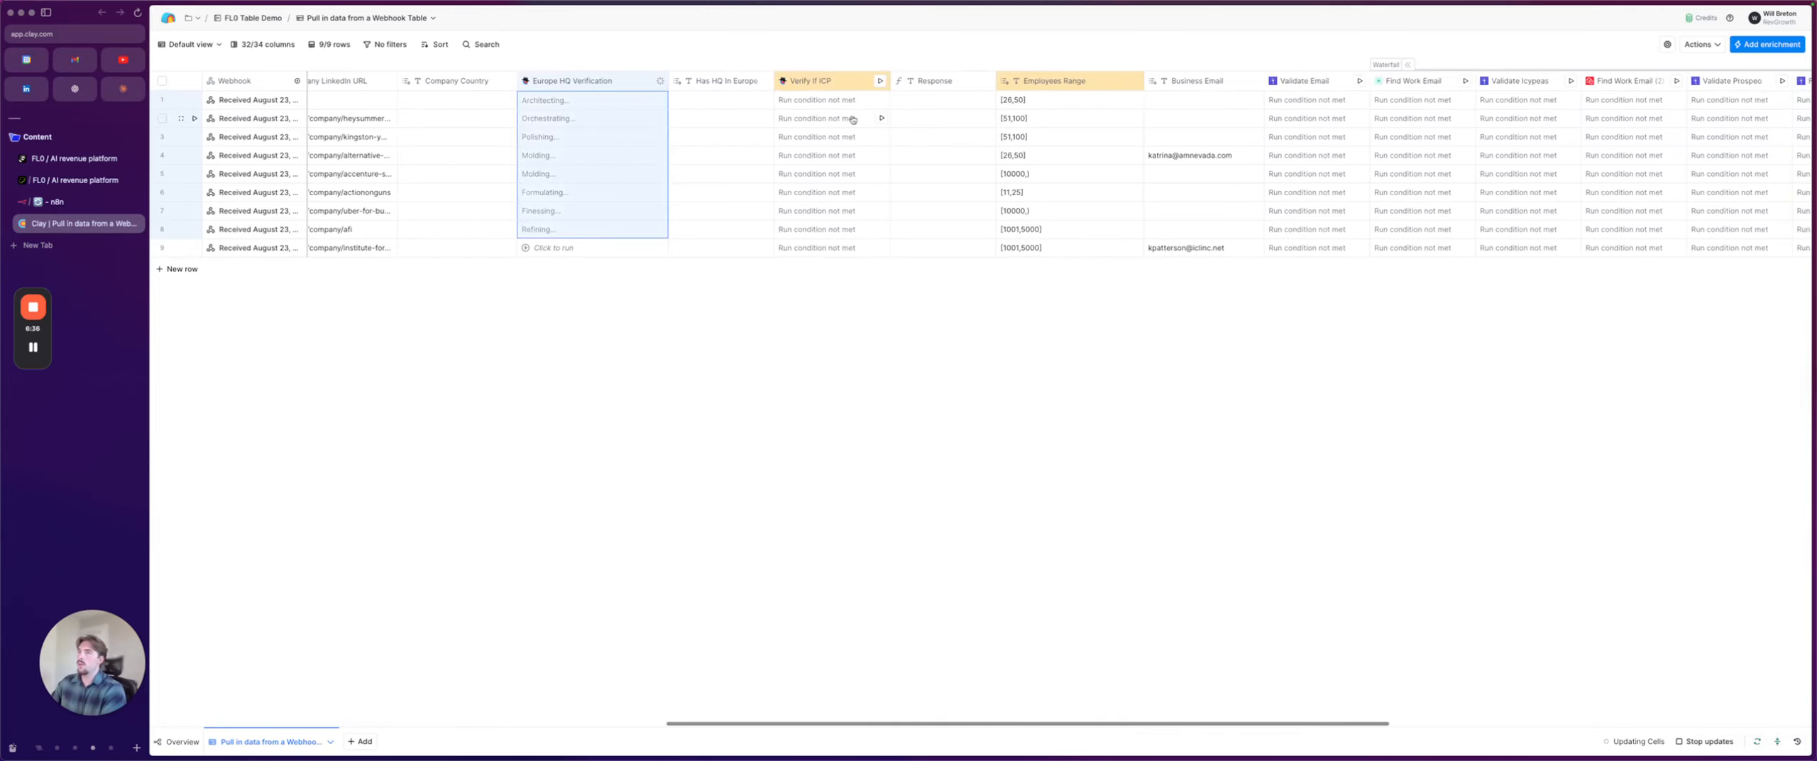
pyautogui.click(1408, 64)
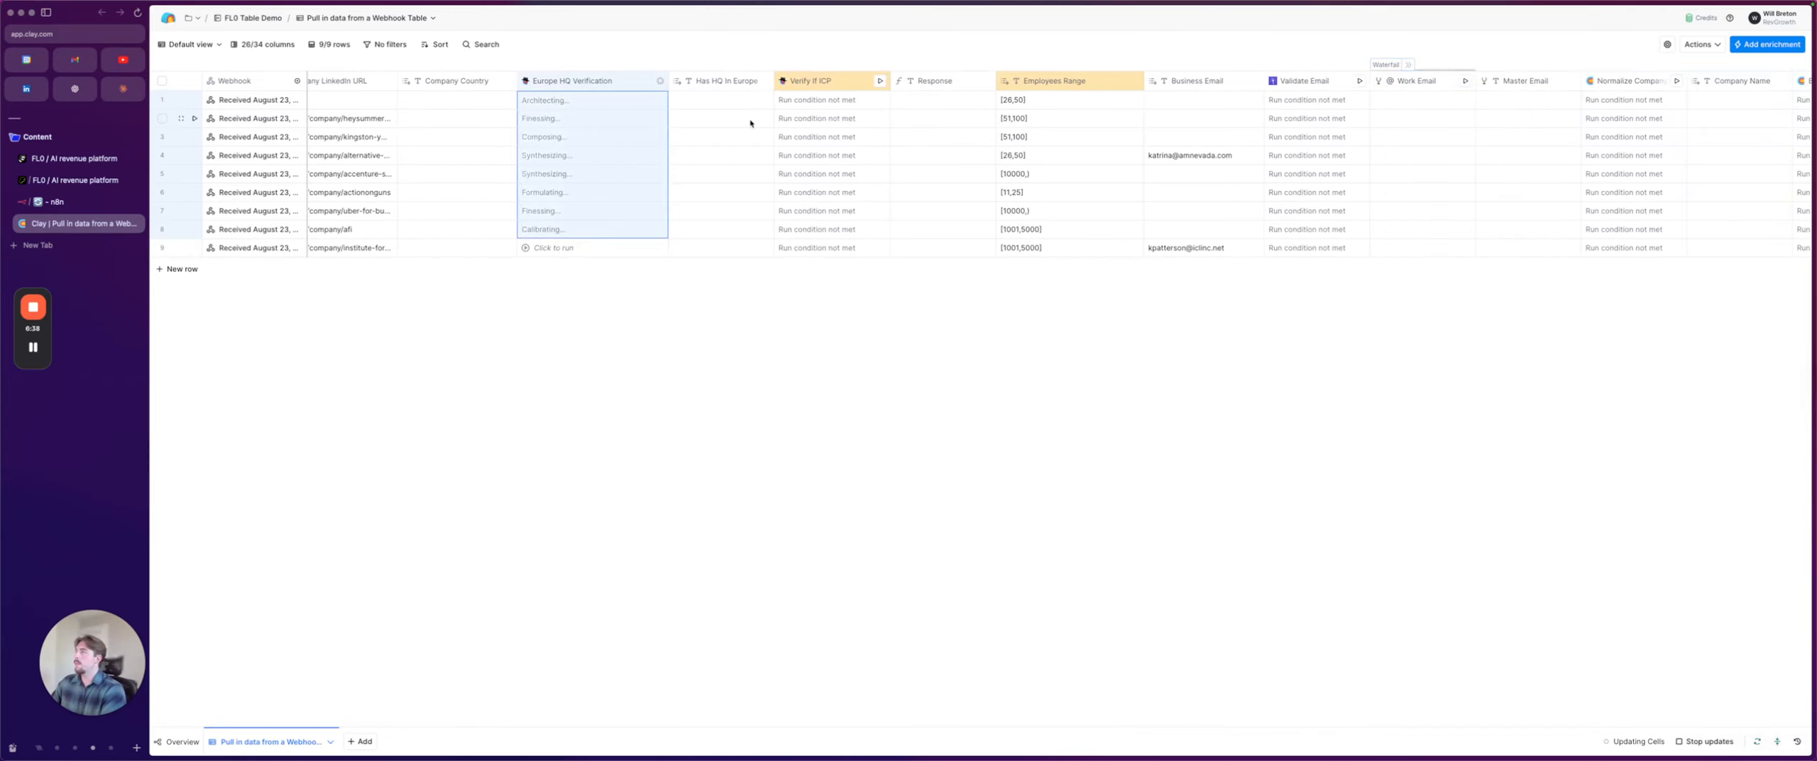
pyautogui.hscroll(4, 618, 167)
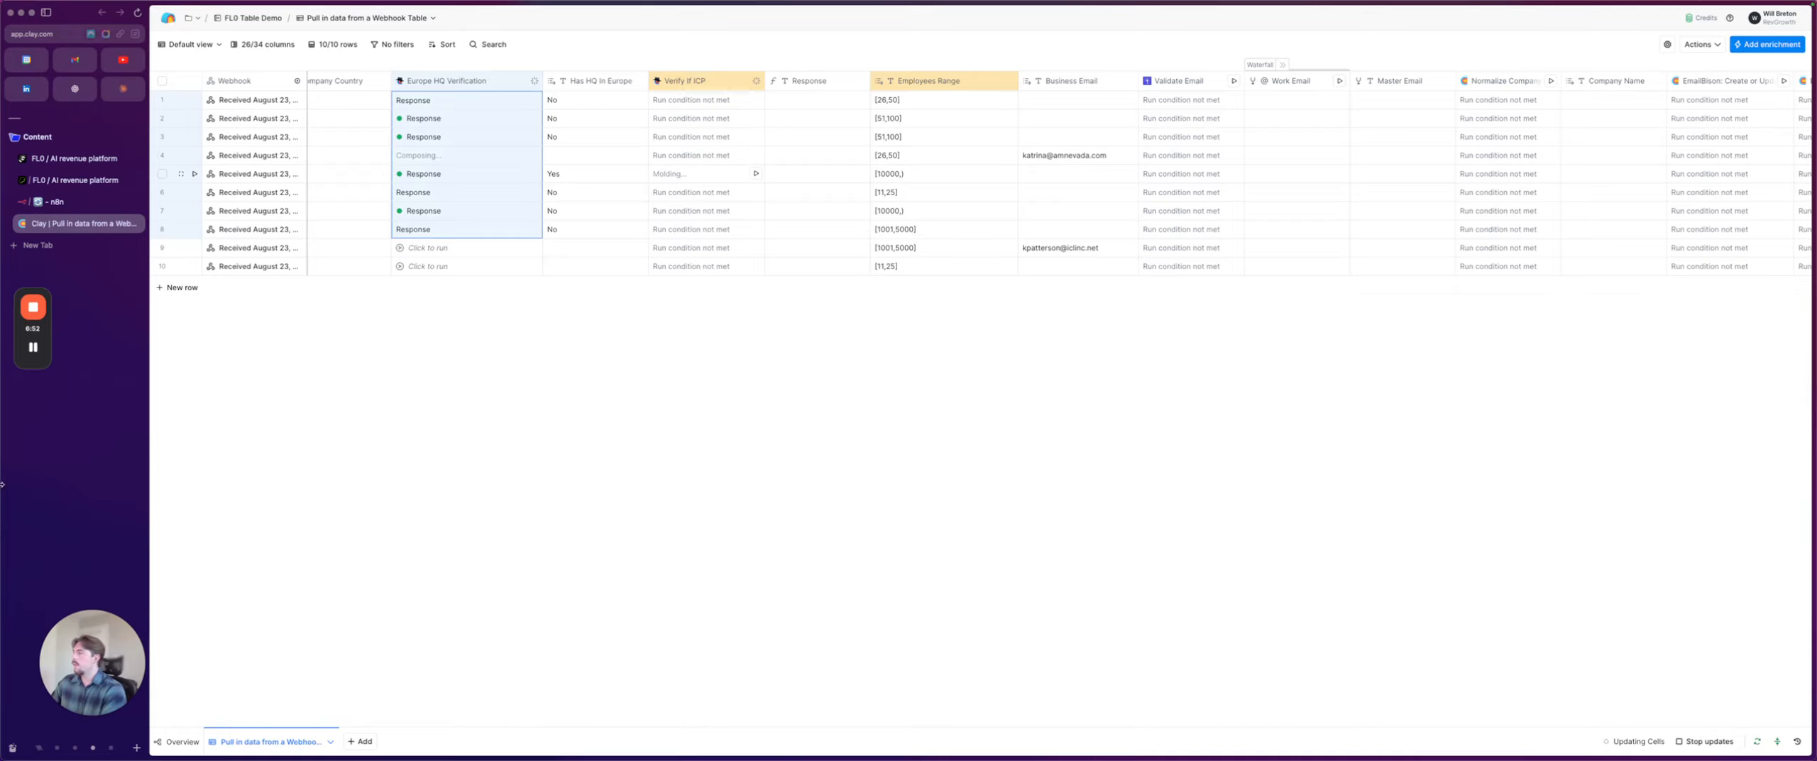
pyautogui.press('super+s')
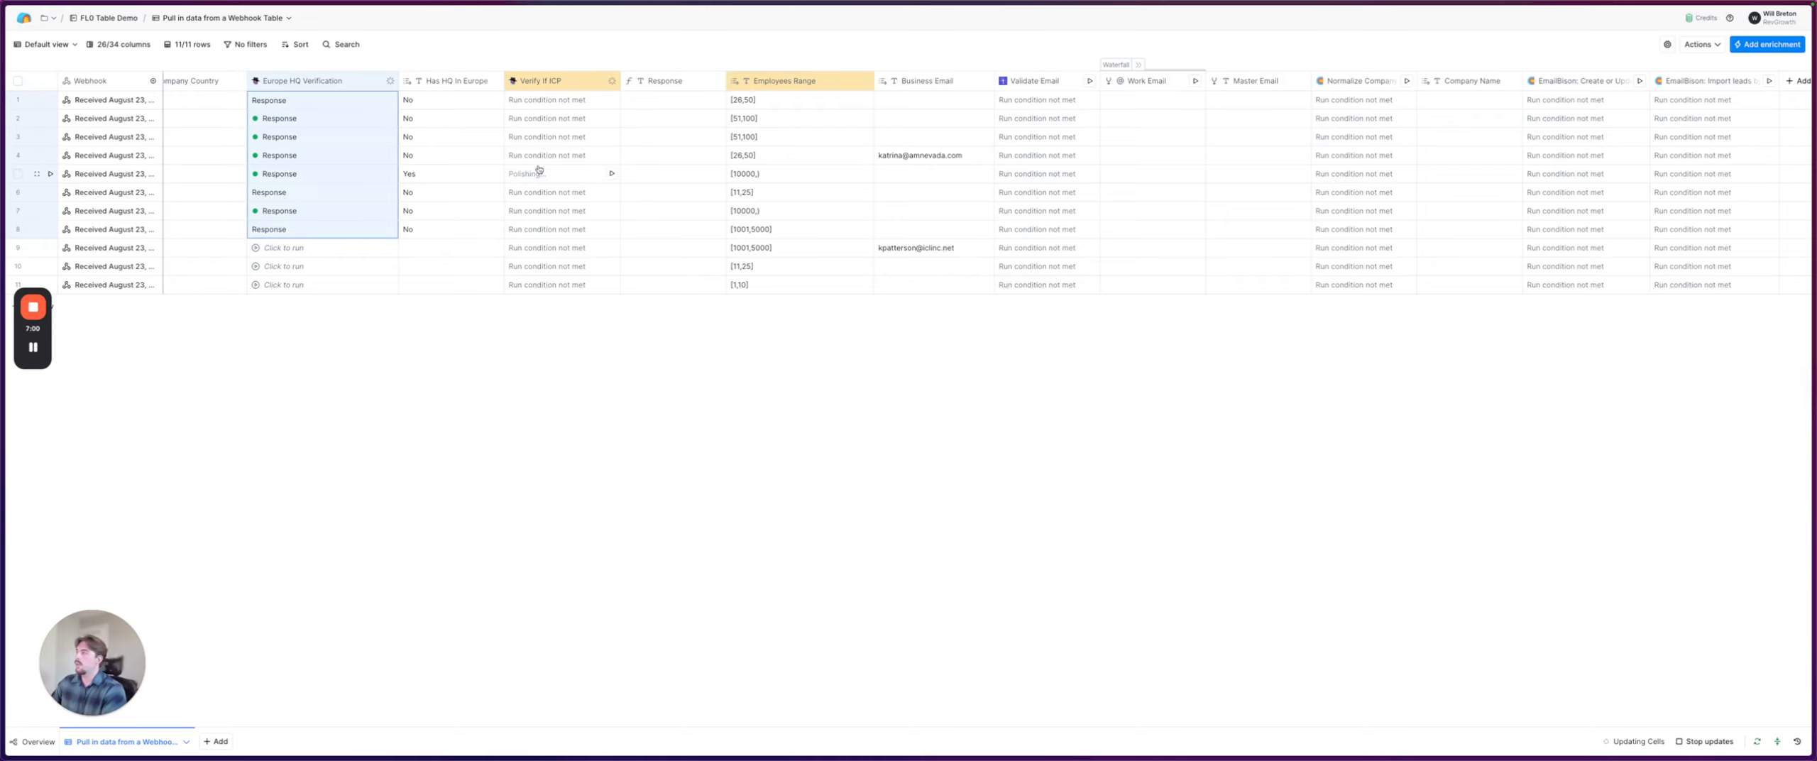
pyautogui.hscroll(1, 556, 202)
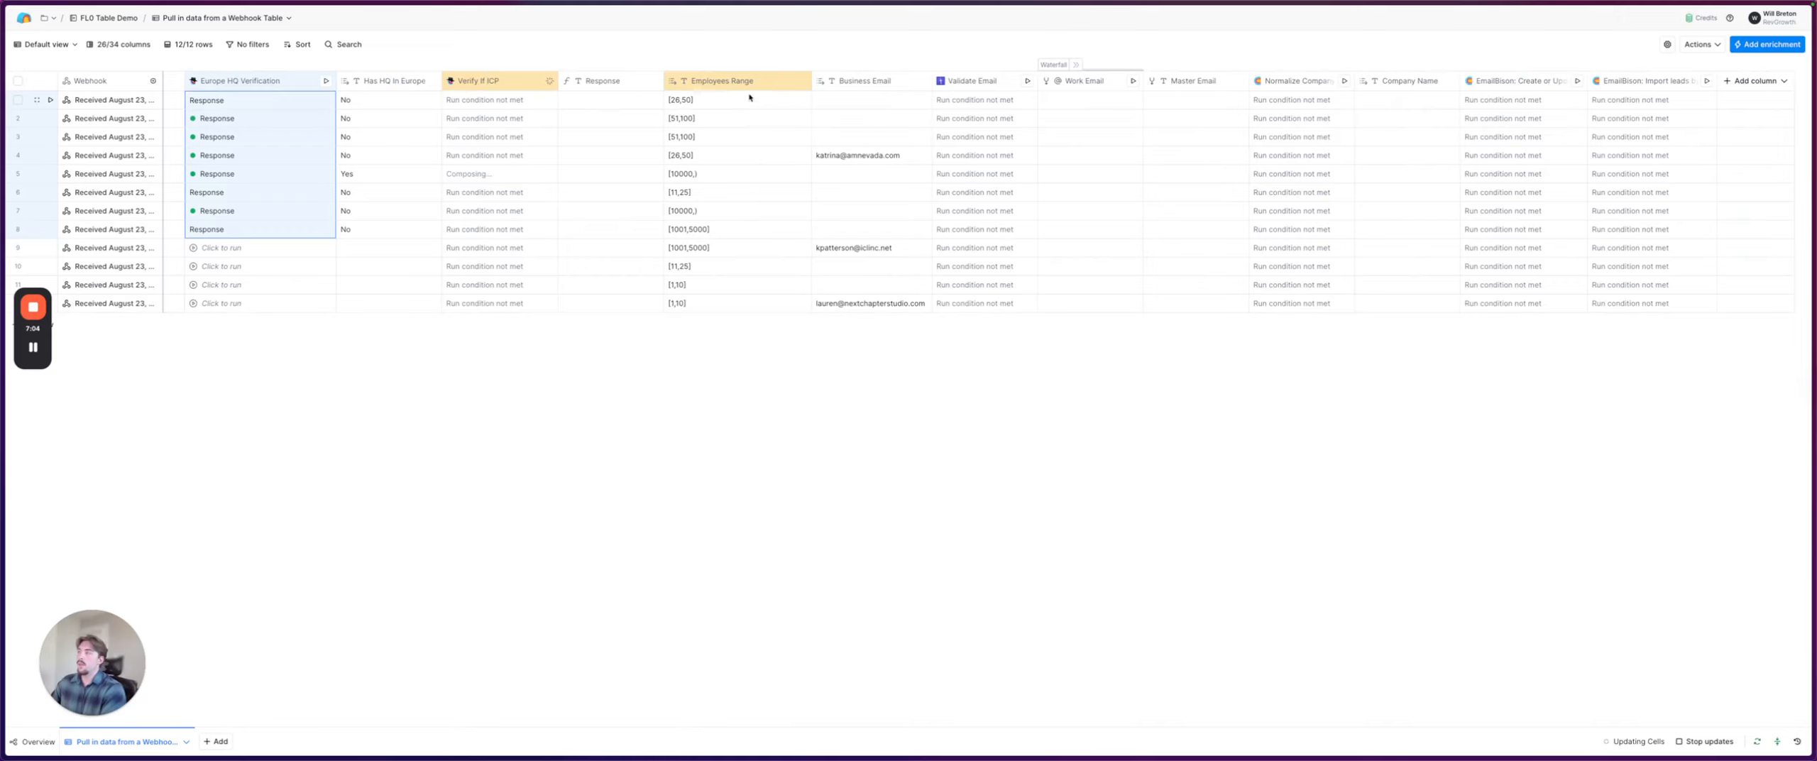
# Step: Examine the Employees Range values of the received records
pyautogui.moveTo(742, 101); pyautogui.dragTo(734, 316)
pyautogui.click(736, 325)
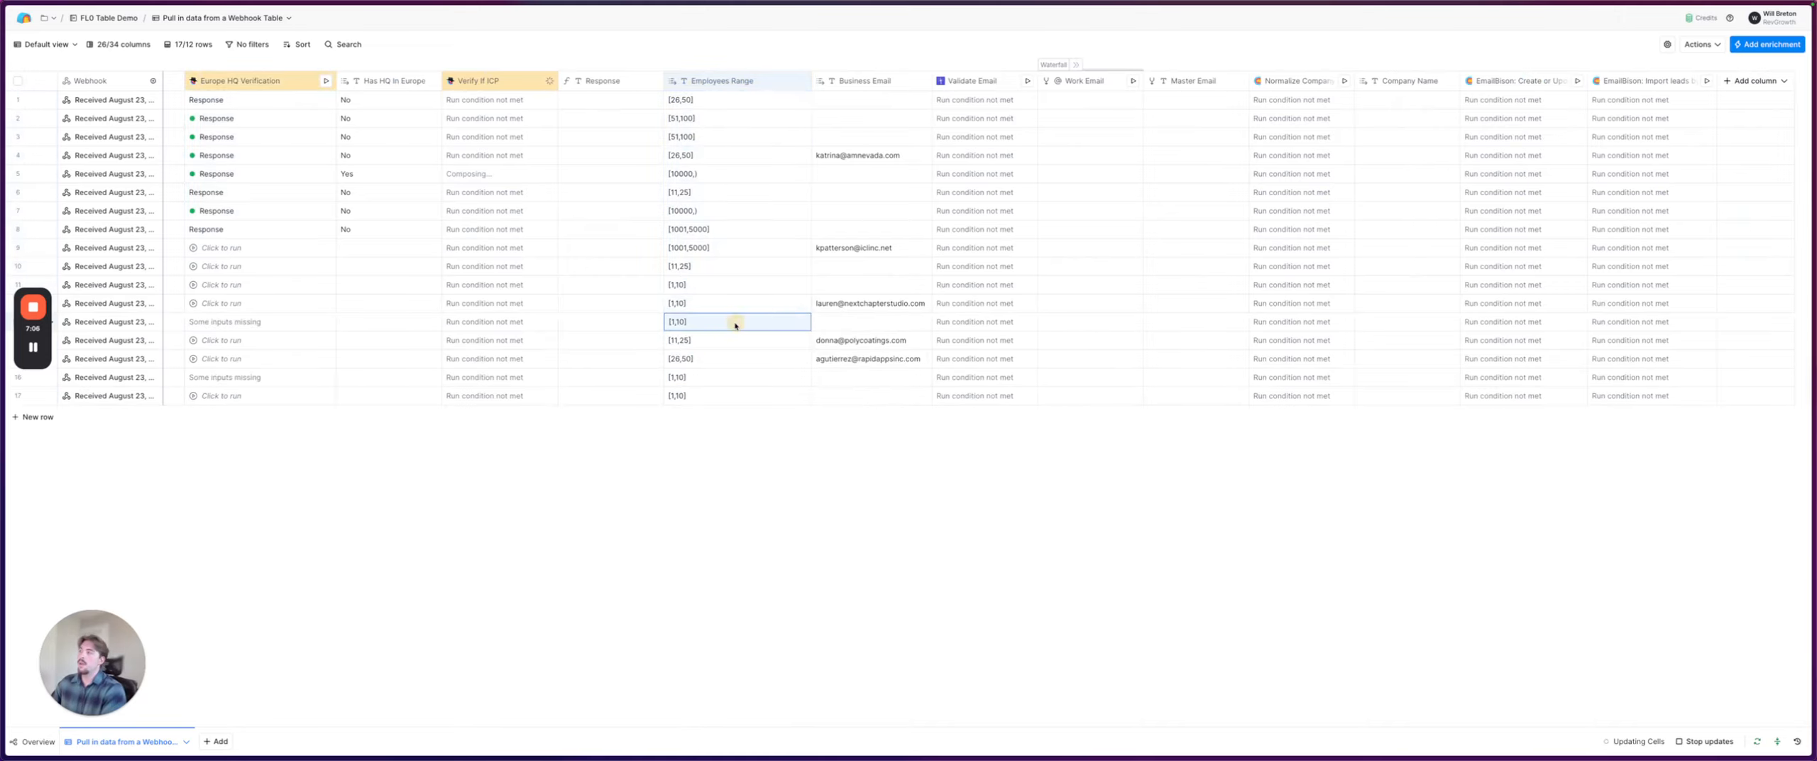
pyautogui.click(722, 248)
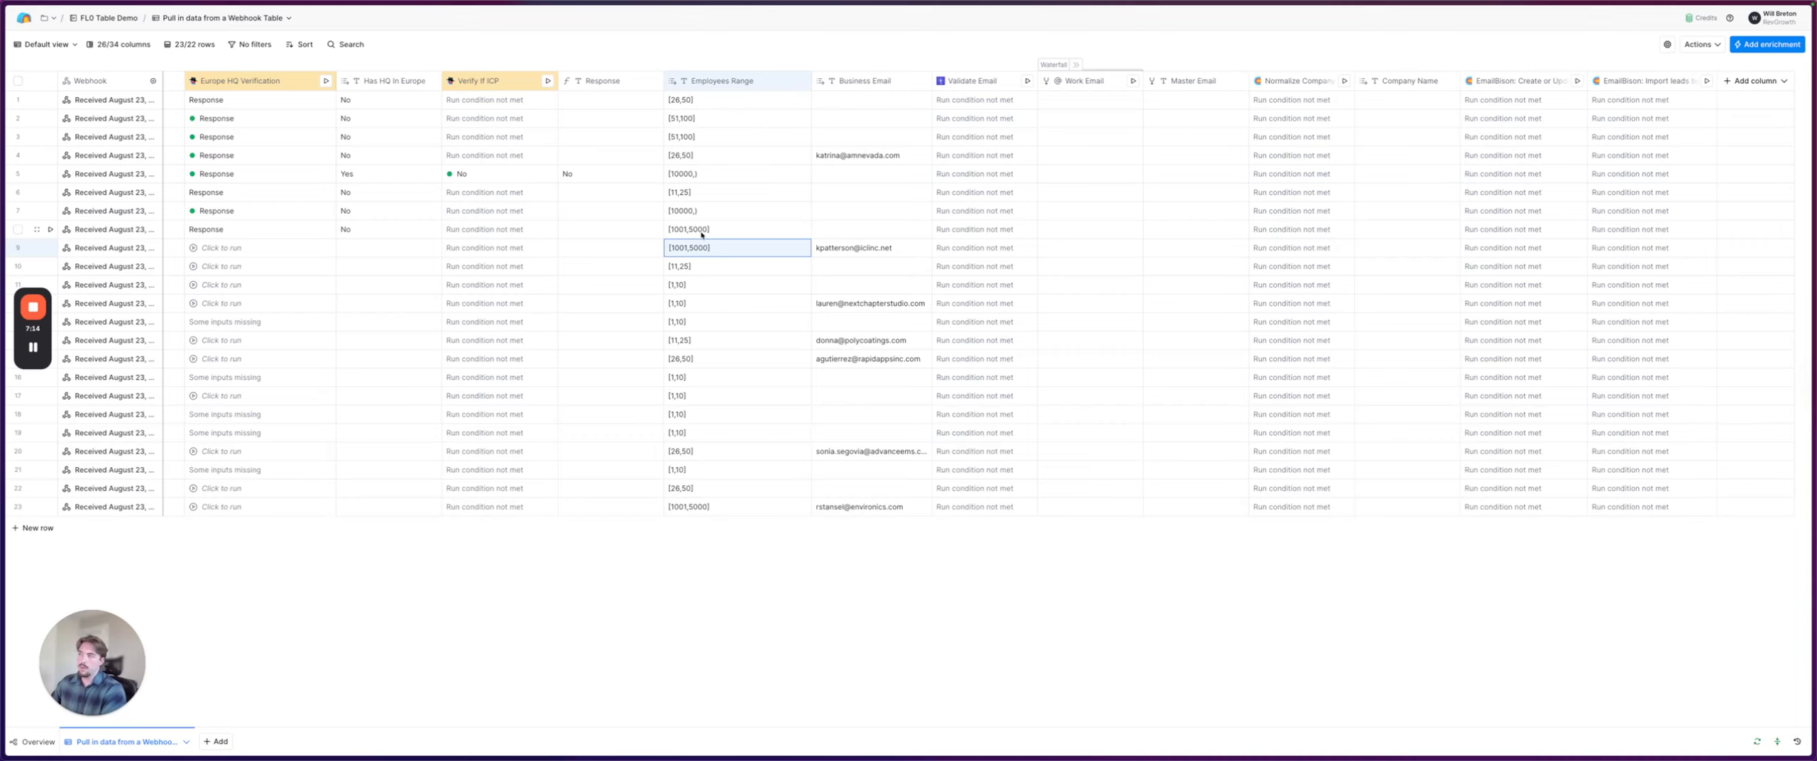
# Step: Open the Validate Email column's settings, inspect its run condition in the conditional run formula generator, and close the generator without changes
pyautogui.click(970, 82)
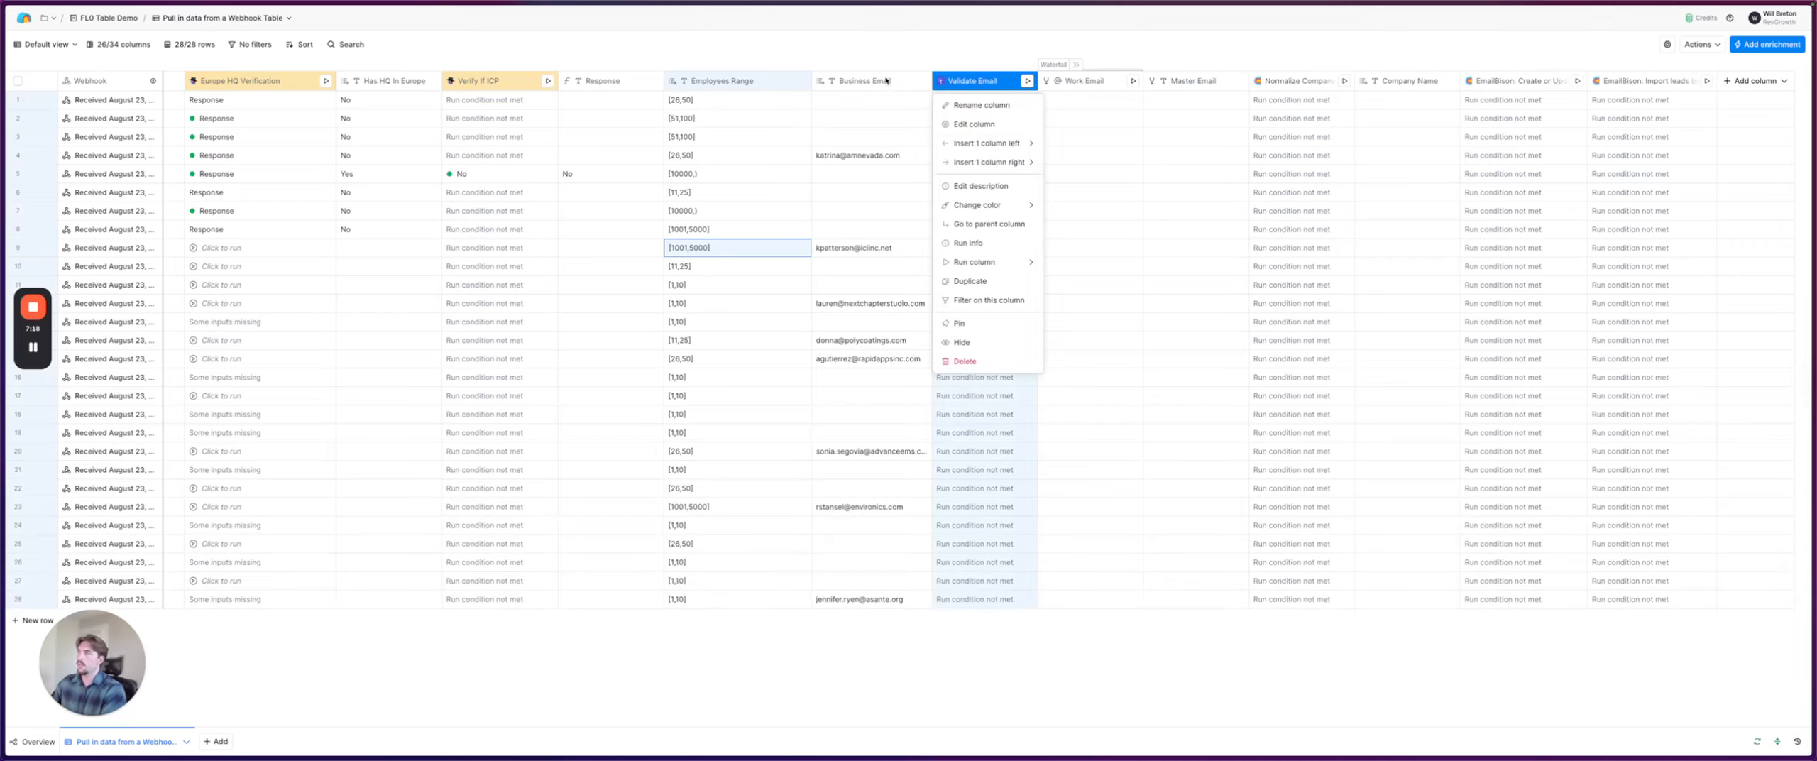
pyautogui.click(974, 124)
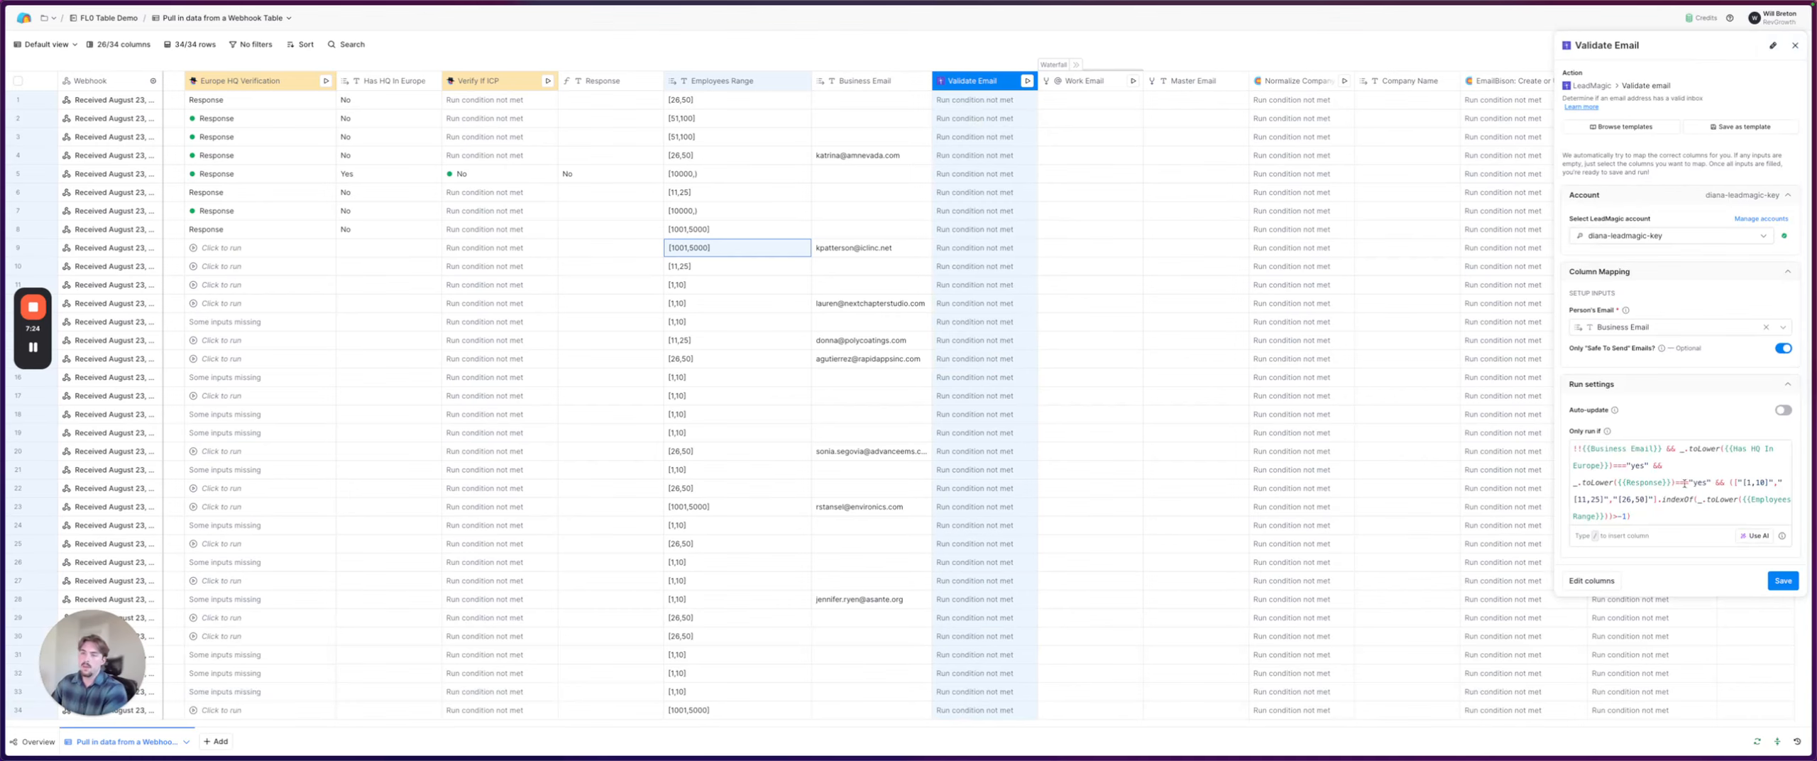
pyautogui.click(1754, 538)
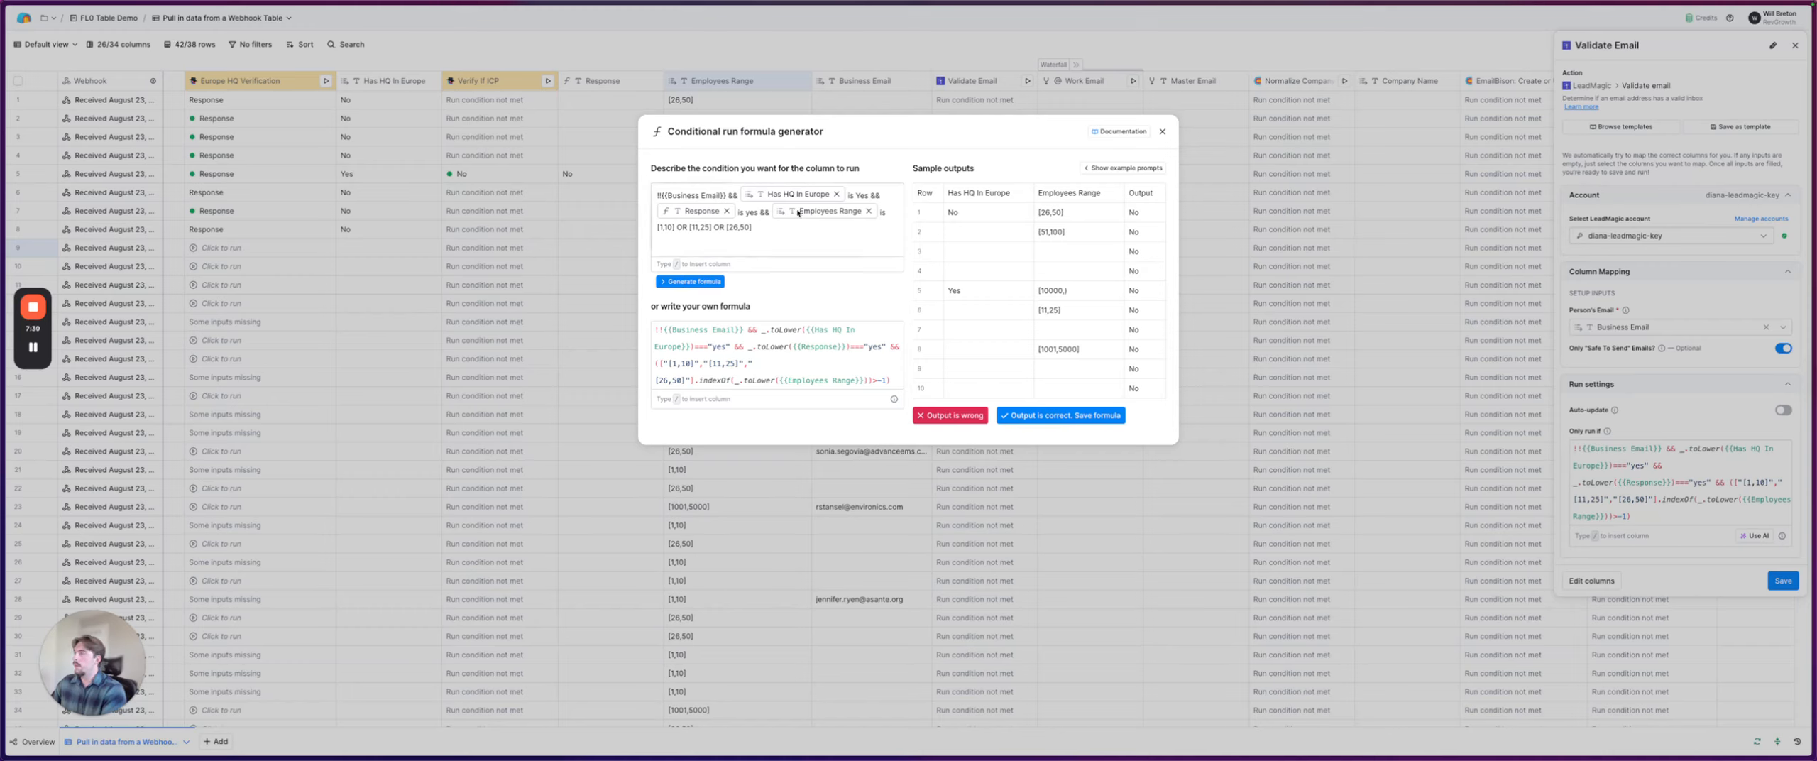
pyautogui.click(699, 195)
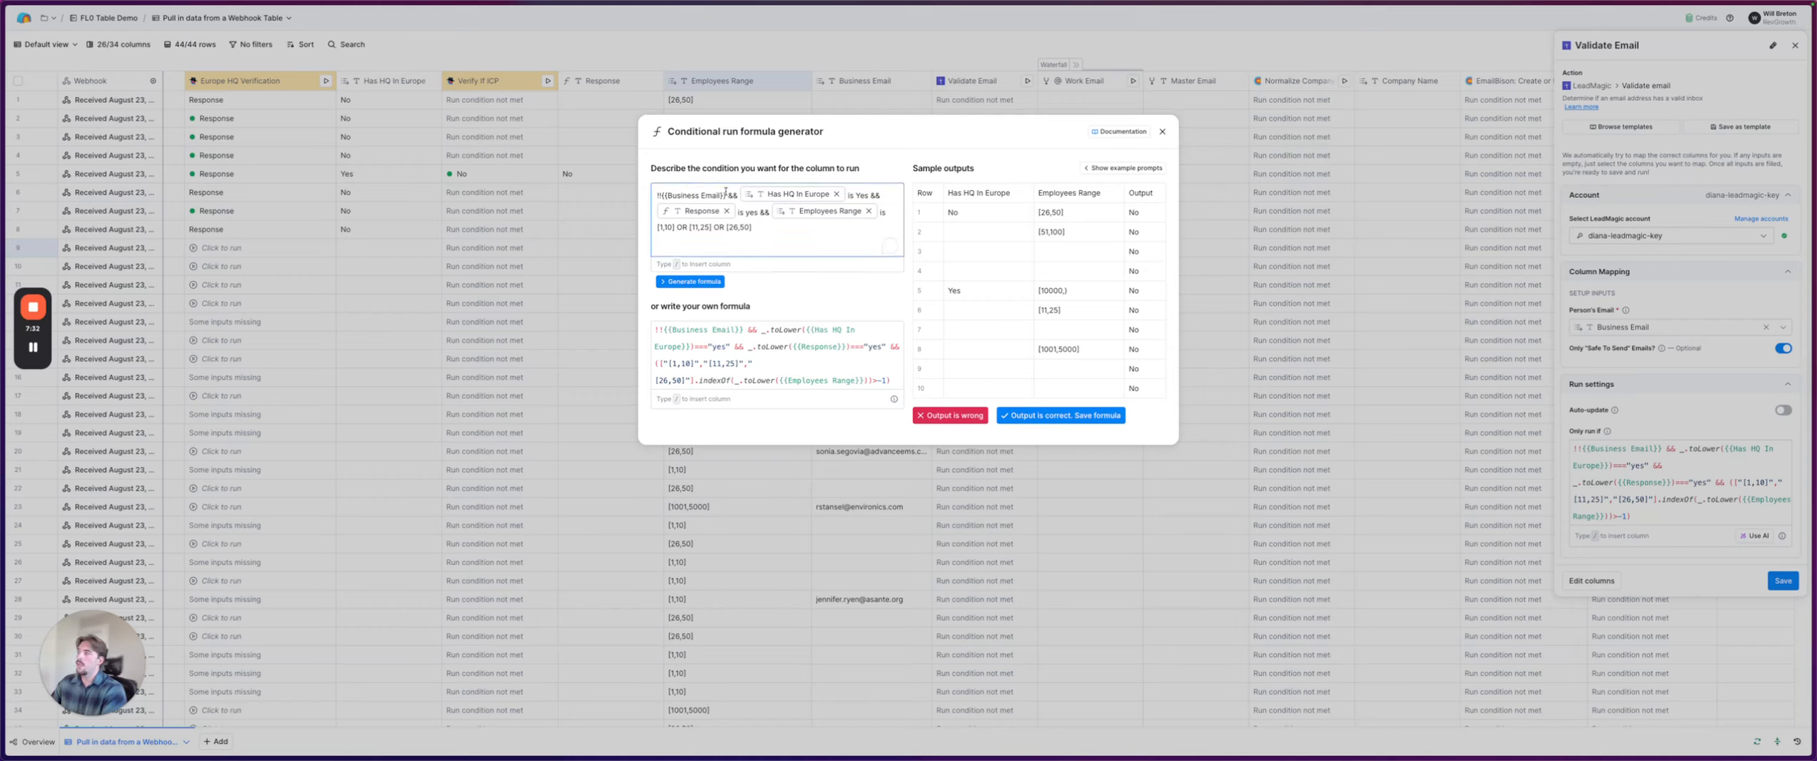
pyautogui.moveTo(701, 196); pyautogui.dragTo(654, 195)
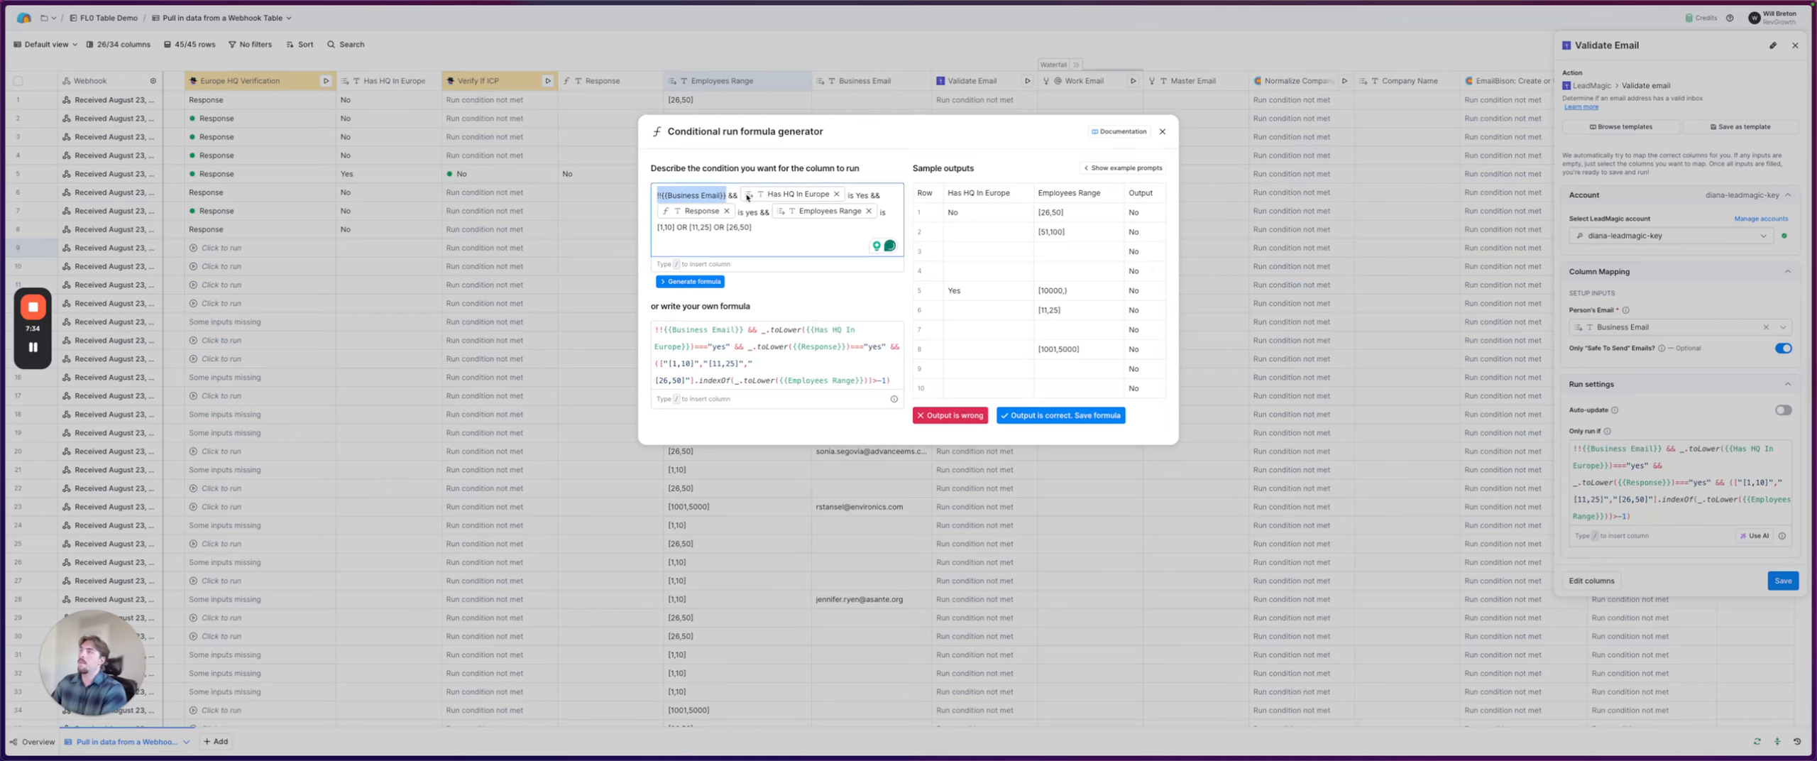
pyautogui.moveTo(781, 193)
pyautogui.moveTo(710, 218)
pyautogui.click(759, 229)
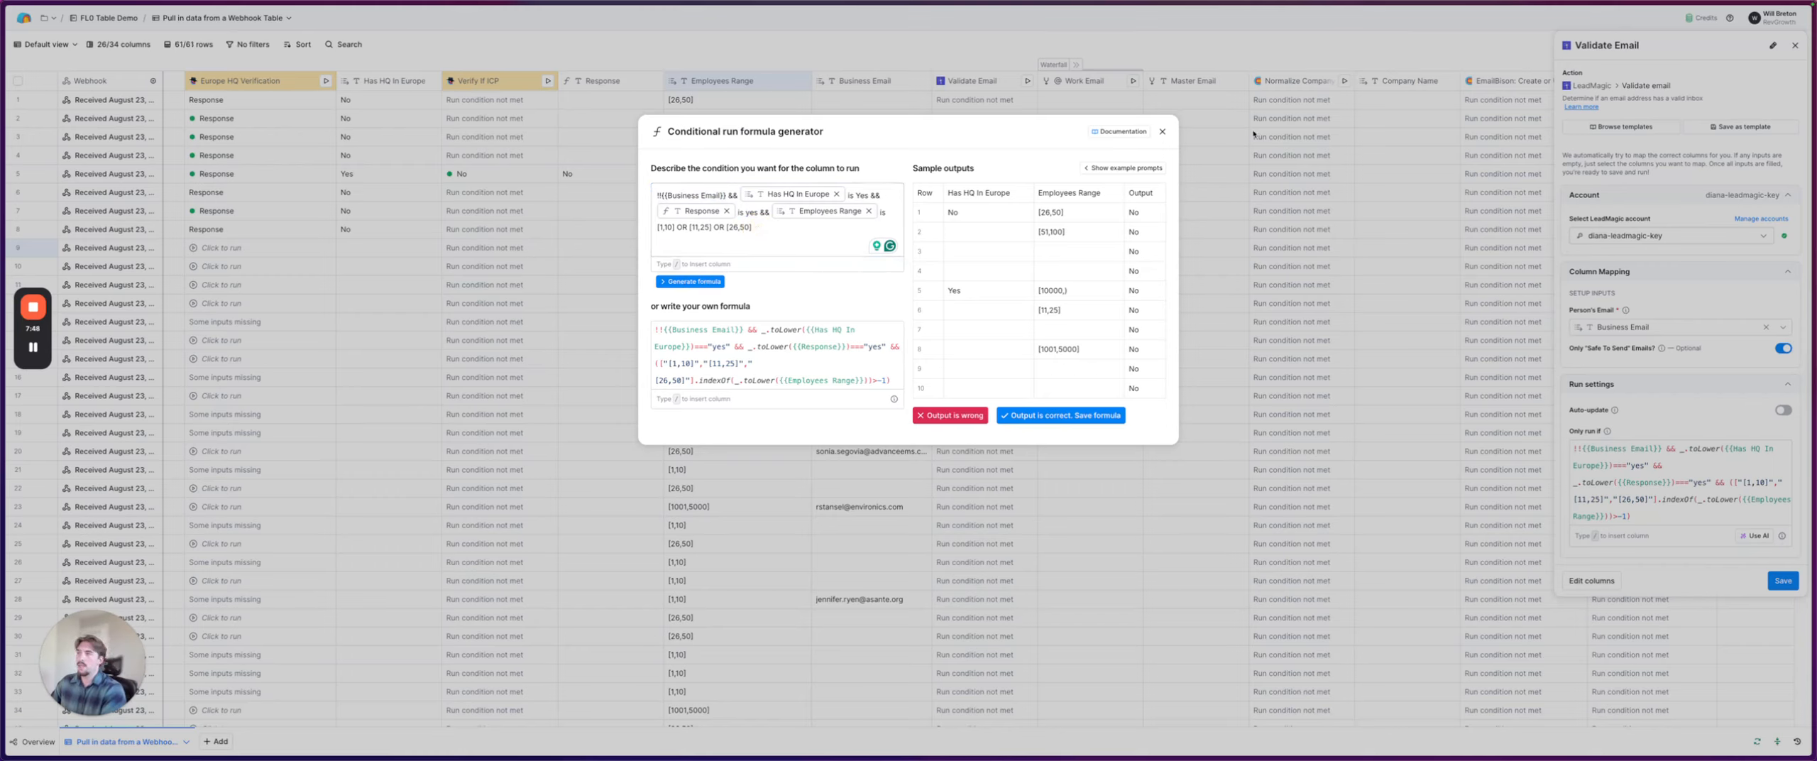
pyautogui.click(1162, 132)
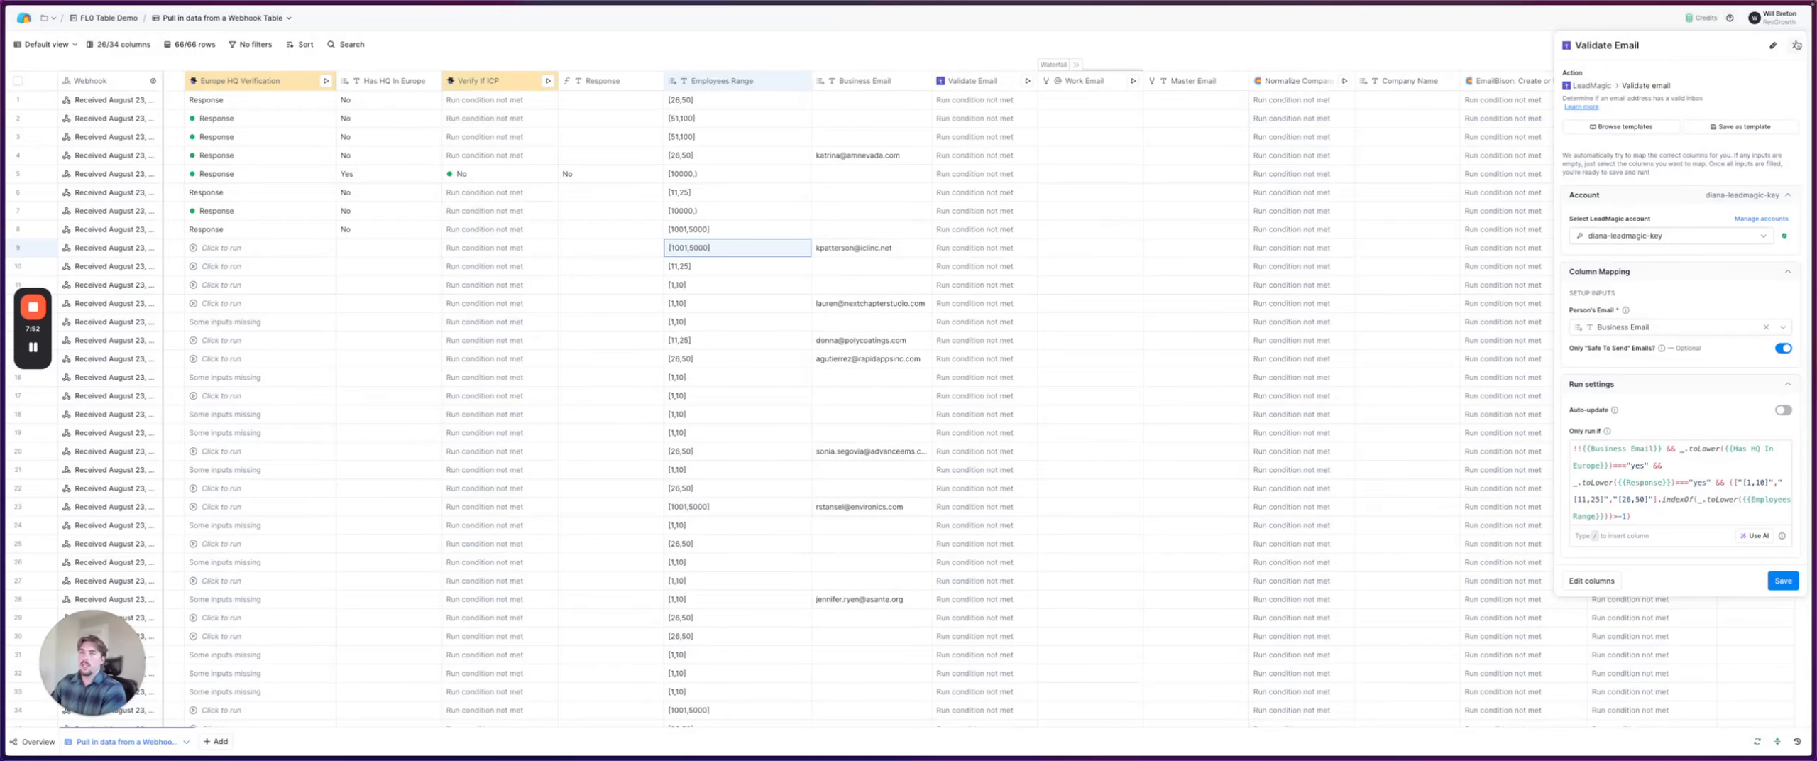
# Step: Run the Europe HQ Verification enrichment on the 12 cells in rows 9 to 20 and check the columns that follow
pyautogui.hscroll(-2, 522, 181)
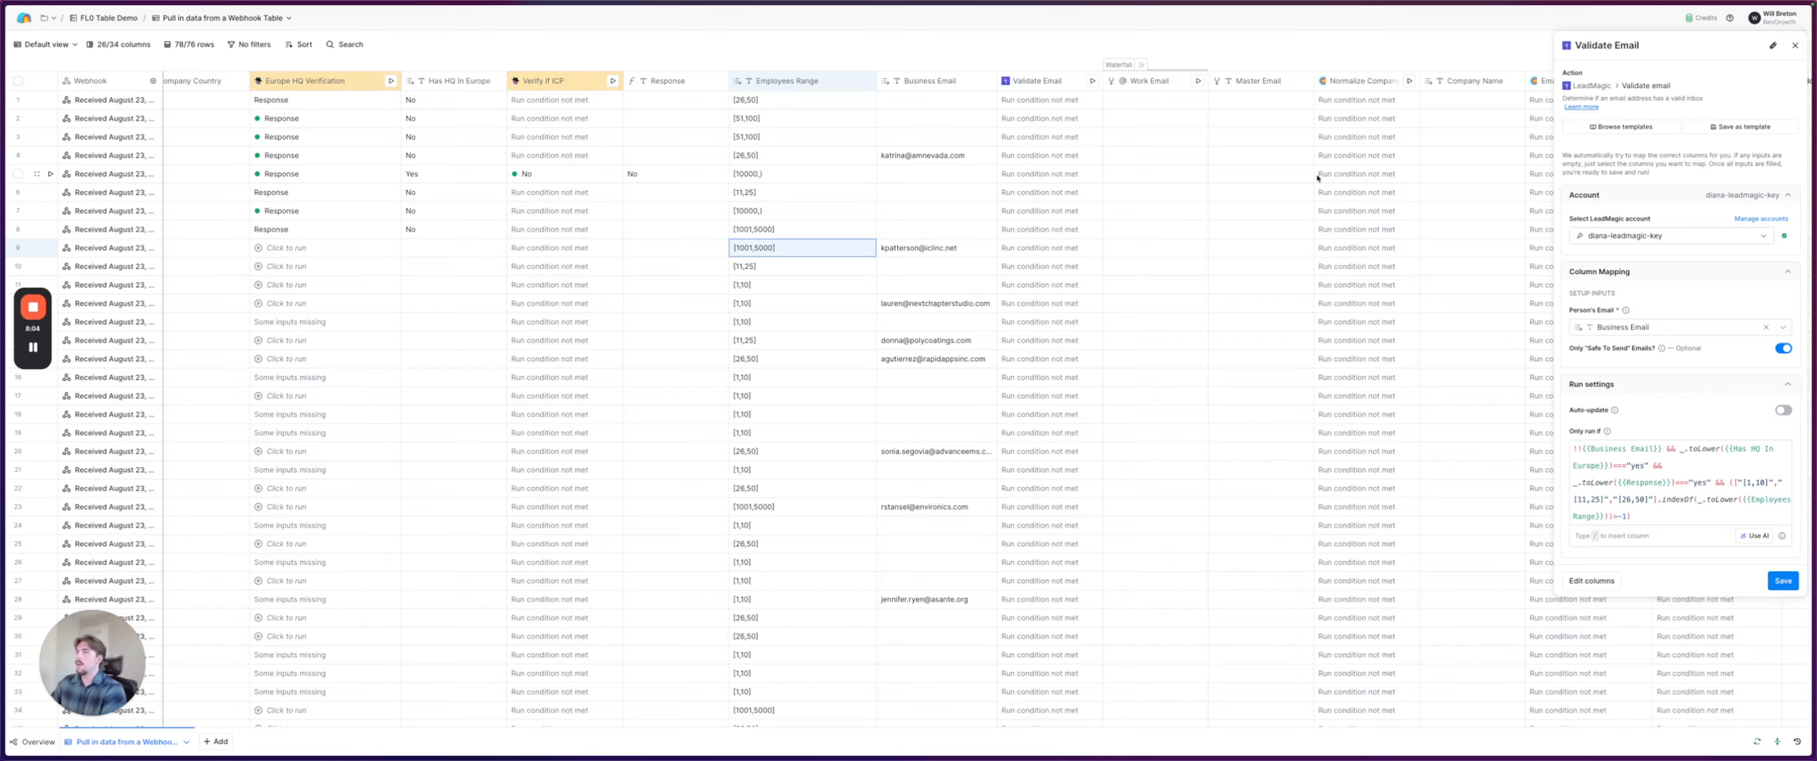
pyautogui.hscroll(2, 1162, 173)
pyautogui.hscroll(-4, 479, 174)
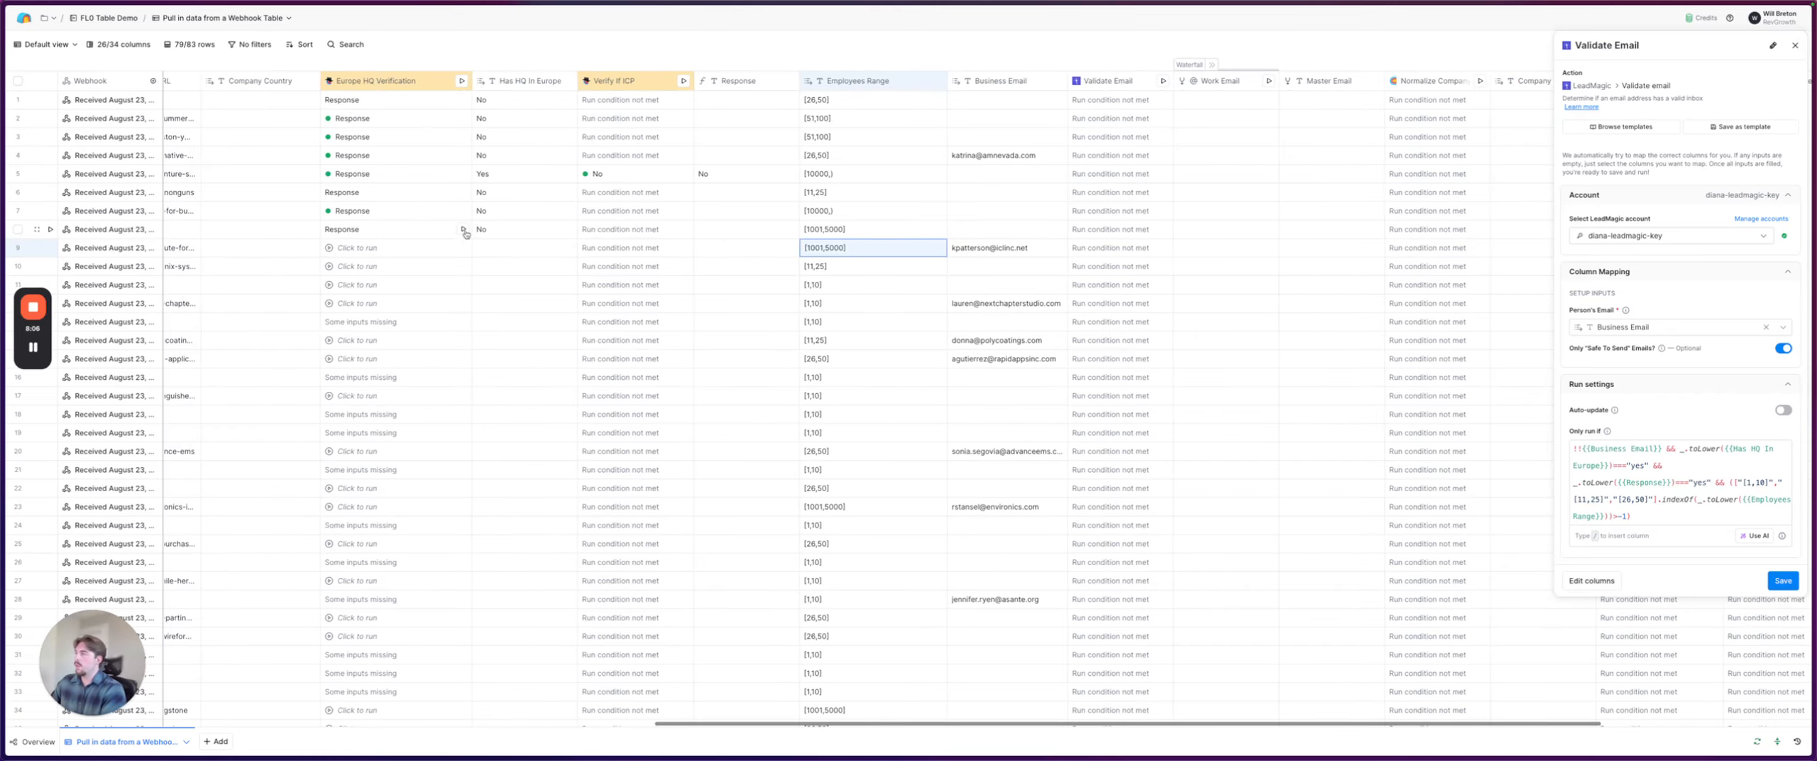
pyautogui.moveTo(490, 246); pyautogui.dragTo(526, 433)
pyautogui.moveTo(364, 249); pyautogui.dragTo(373, 457)
pyautogui.rightClick(376, 456)
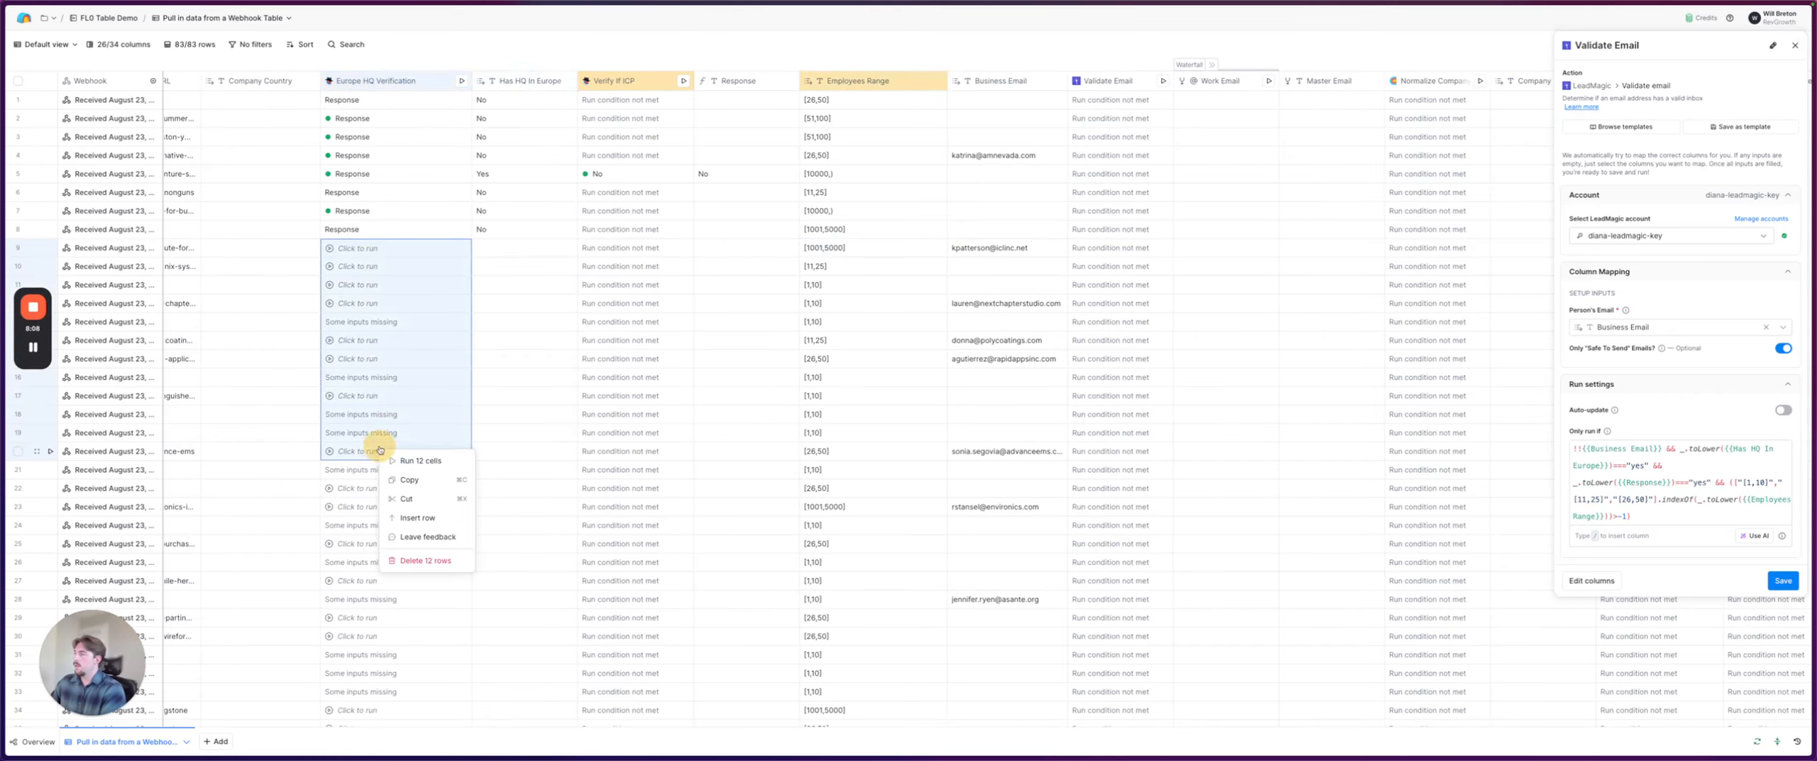
pyautogui.click(400, 469)
pyautogui.hscroll(2, 541, 394)
pyautogui.hscroll(1, 541, 394)
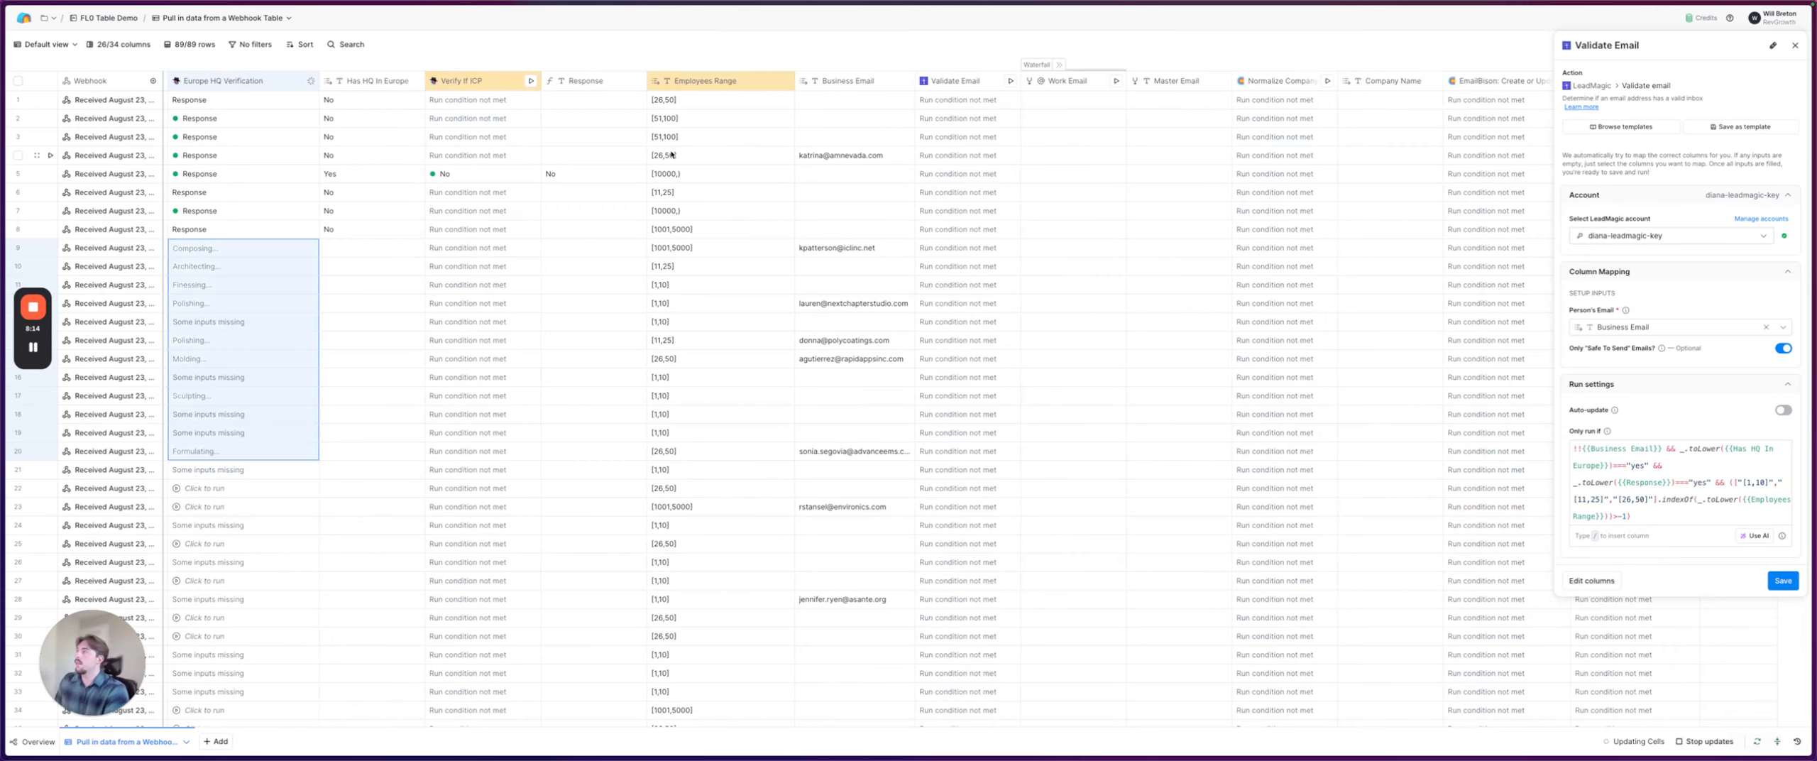
pyautogui.hscroll(3, 696, 150)
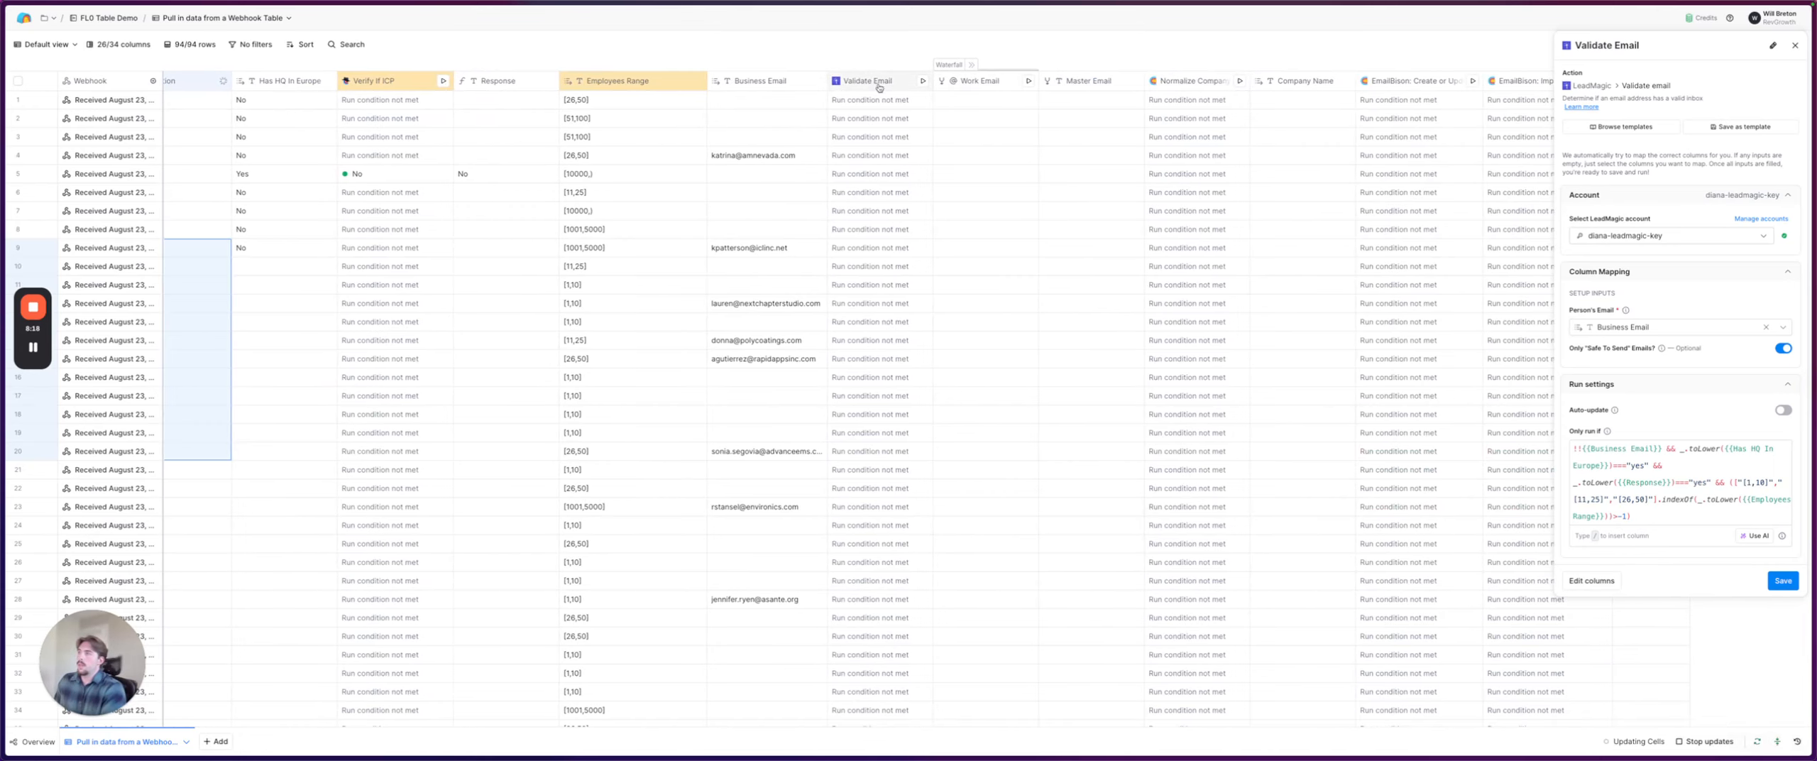
# Step: Compare the Validate Email cells in rows 1 to 20 with the addresses in the Business Email column
pyautogui.moveTo(867, 101); pyautogui.dragTo(865, 449)
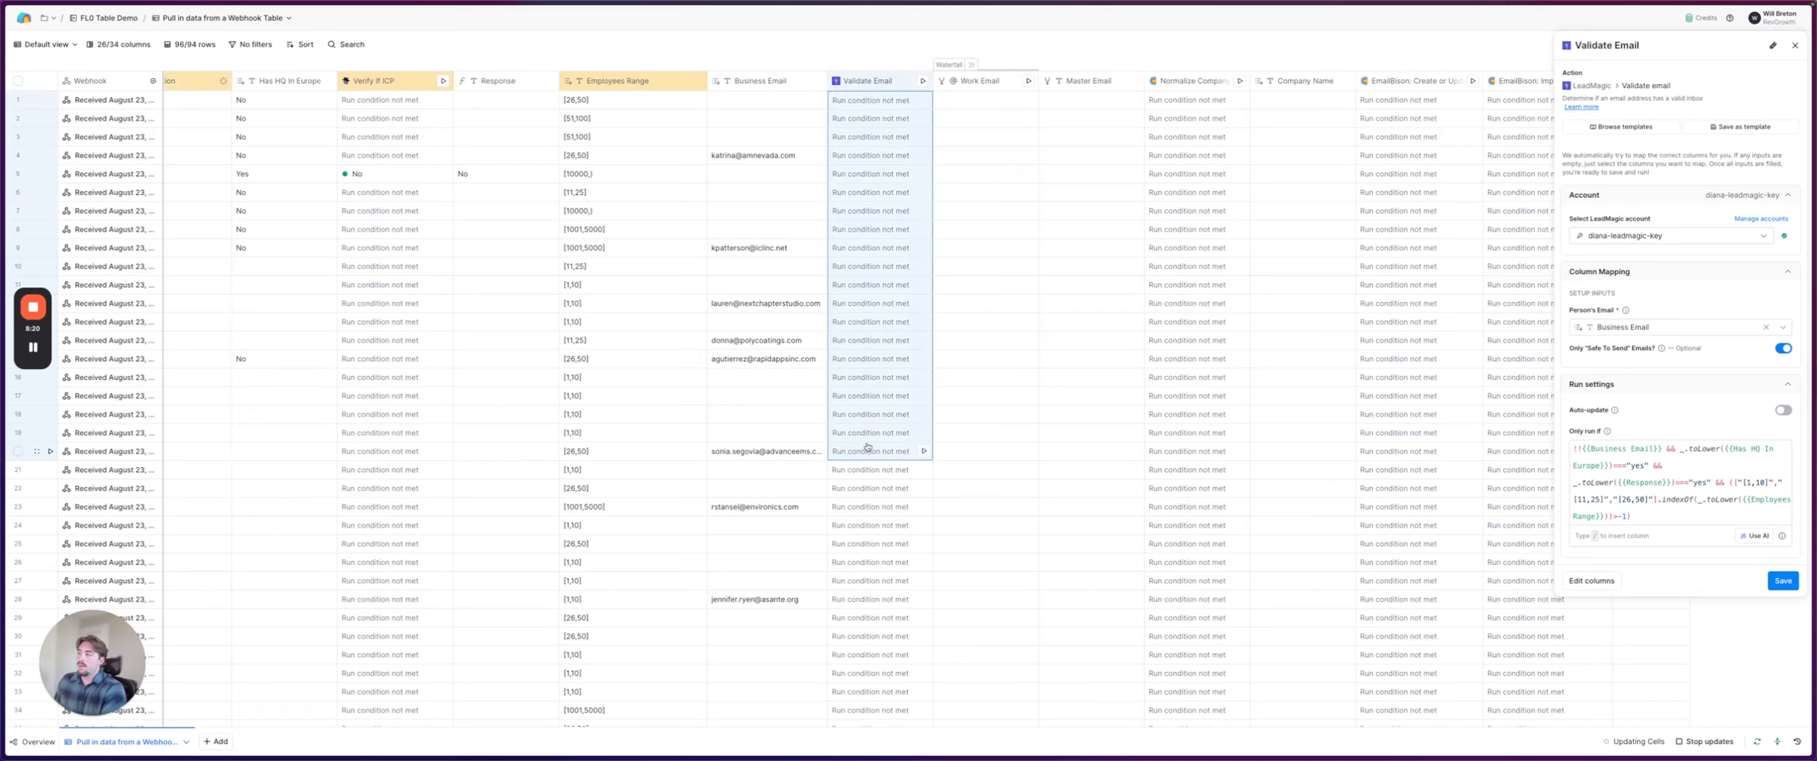
pyautogui.click(771, 153)
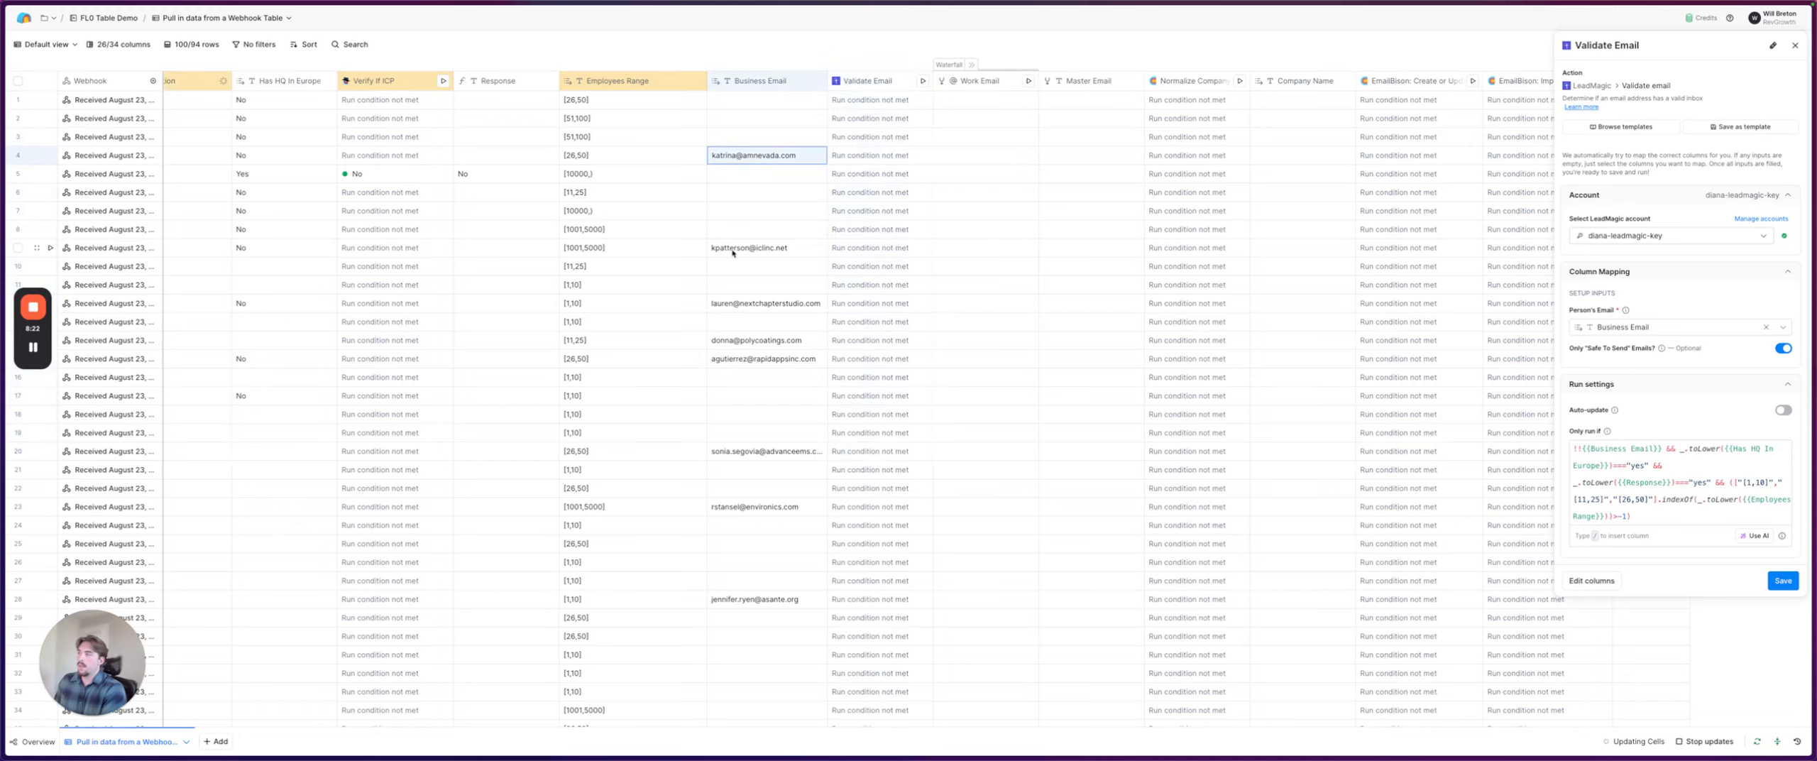
pyautogui.click(753, 248)
# Step: Expand the waterfall column group, inspect the Work Email waterfall's full configuration, and collapse the group again
pyautogui.click(973, 66)
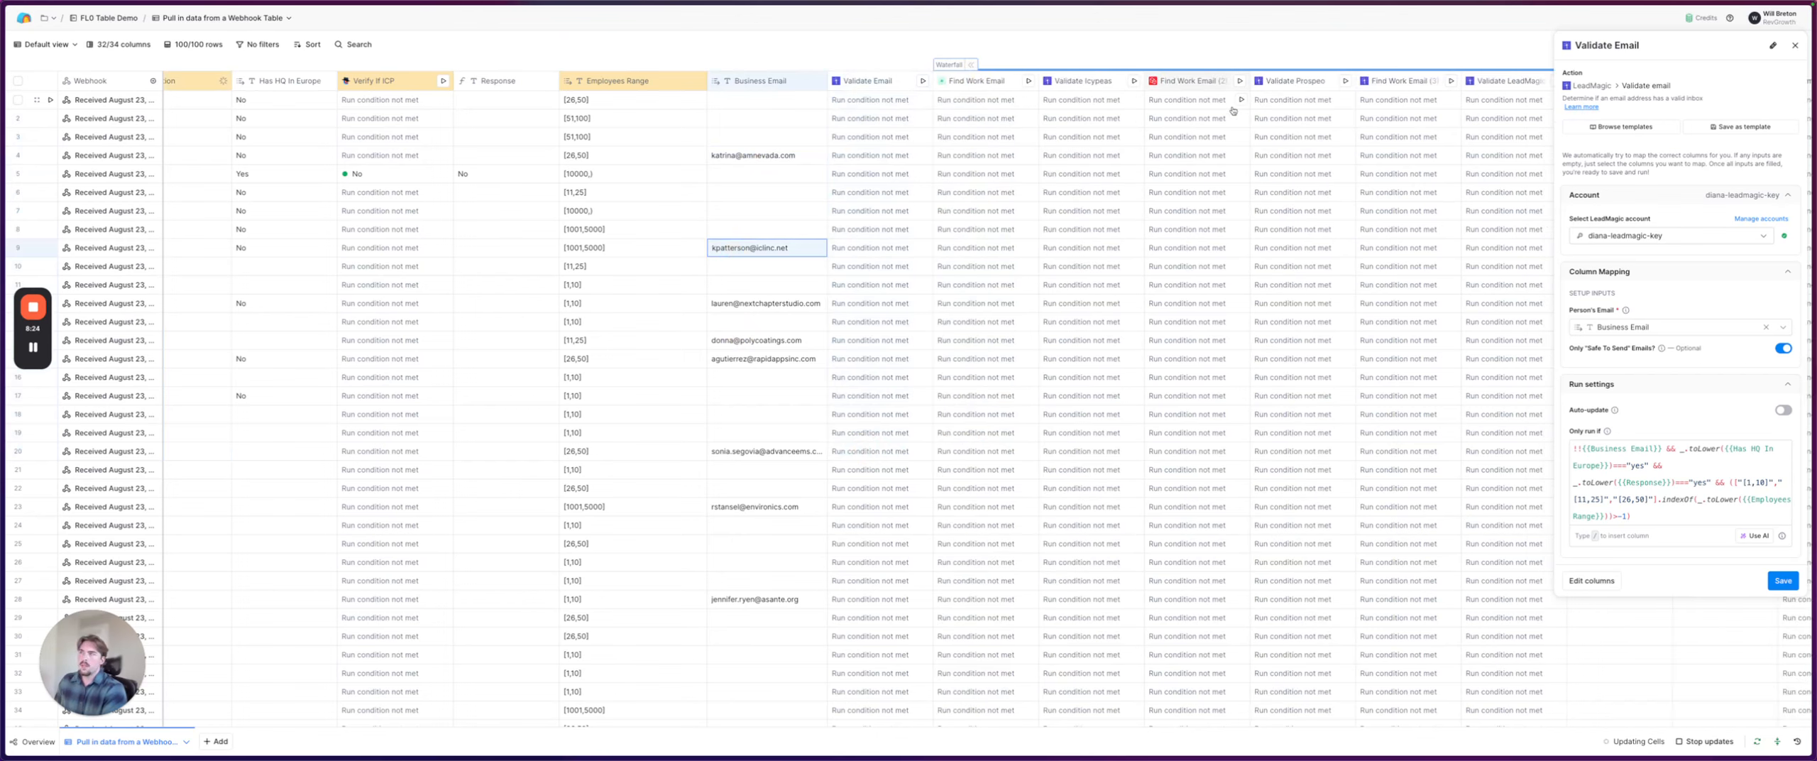
pyautogui.click(947, 71)
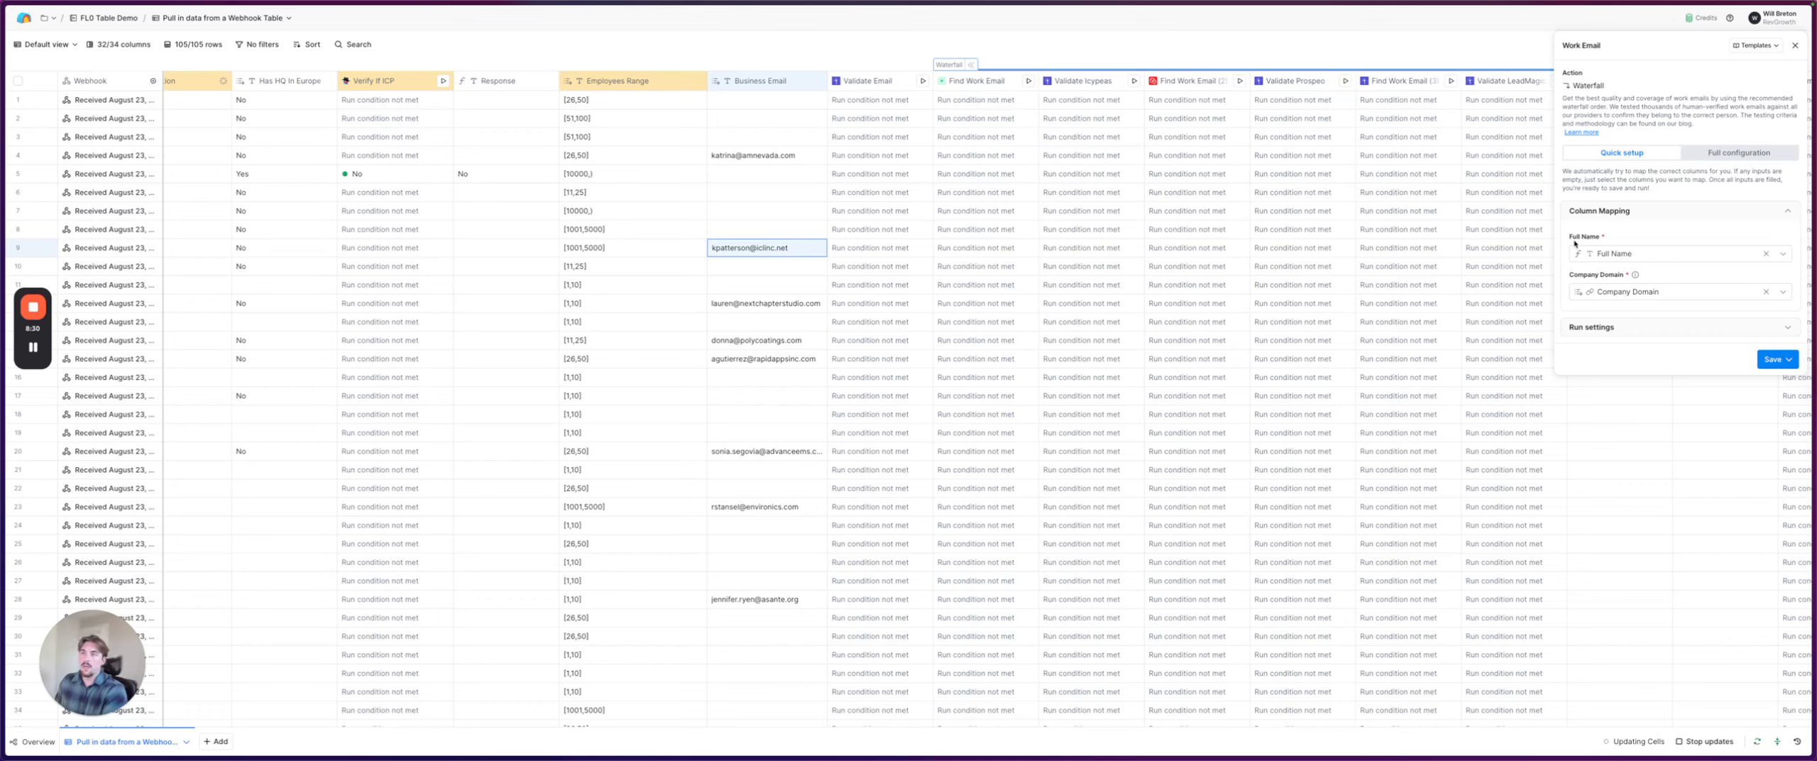
pyautogui.moveTo(1575, 243); pyautogui.dragTo(1613, 238)
pyautogui.click(1717, 156)
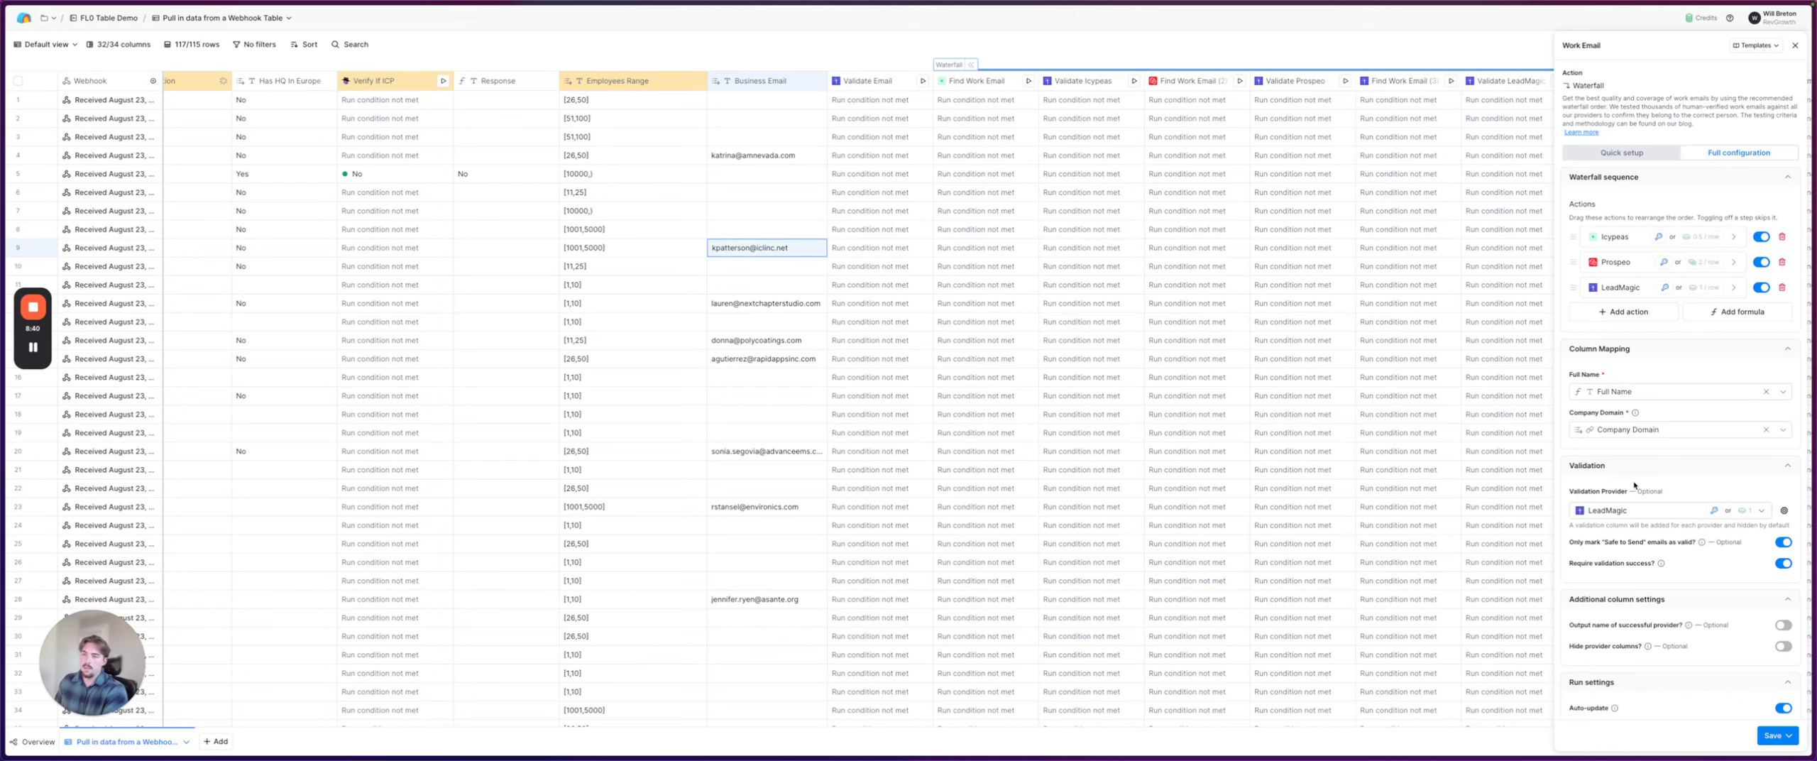
pyautogui.scroll(-1, 1637, 483)
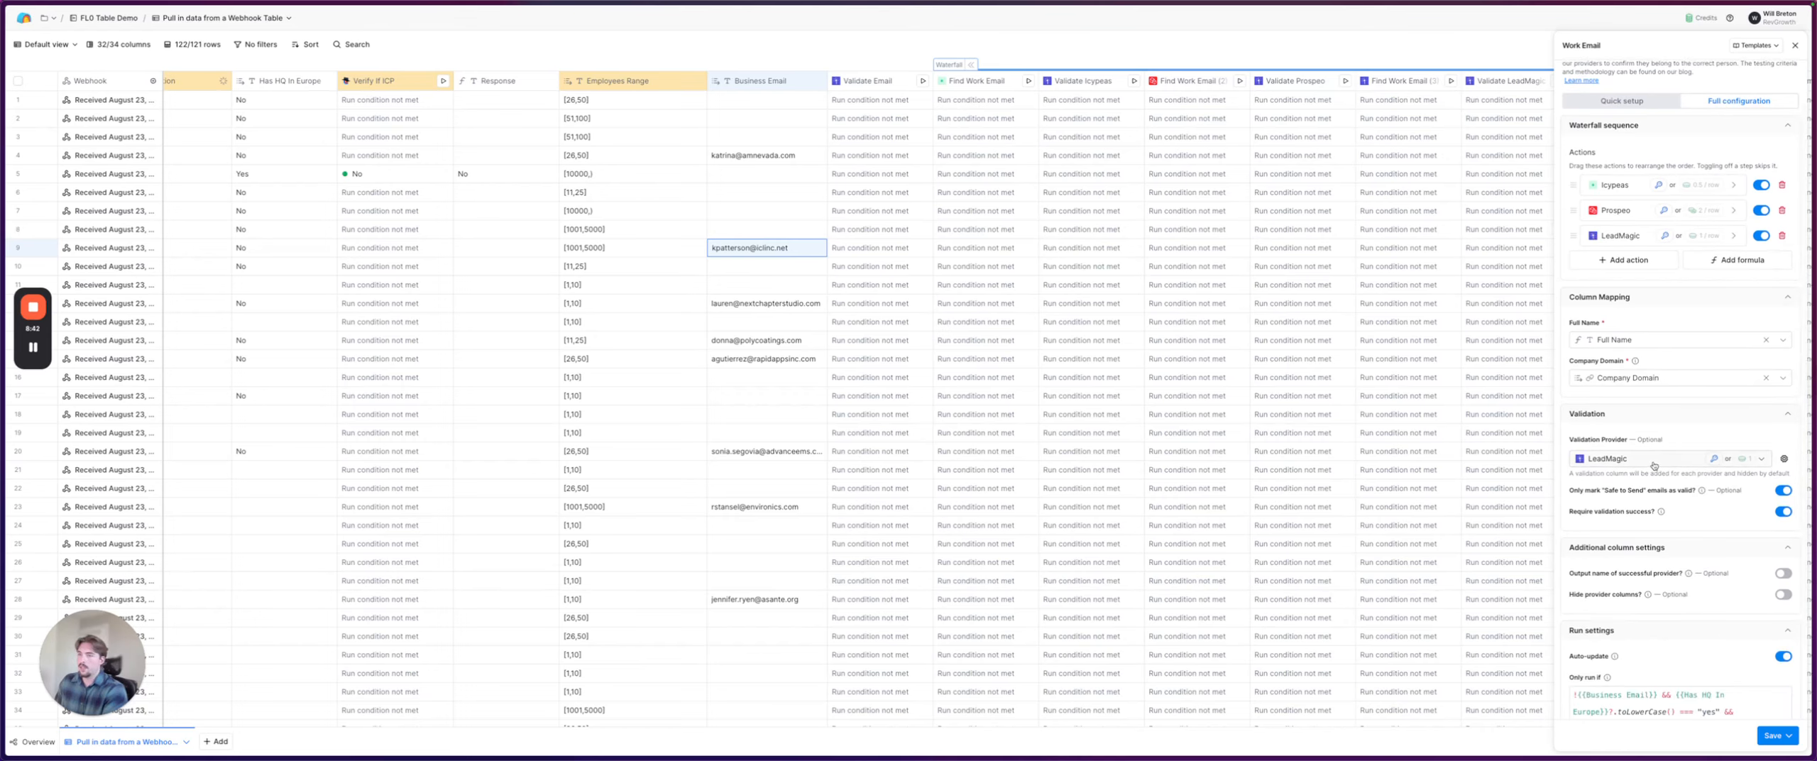
pyautogui.hscroll(3, 967, 132)
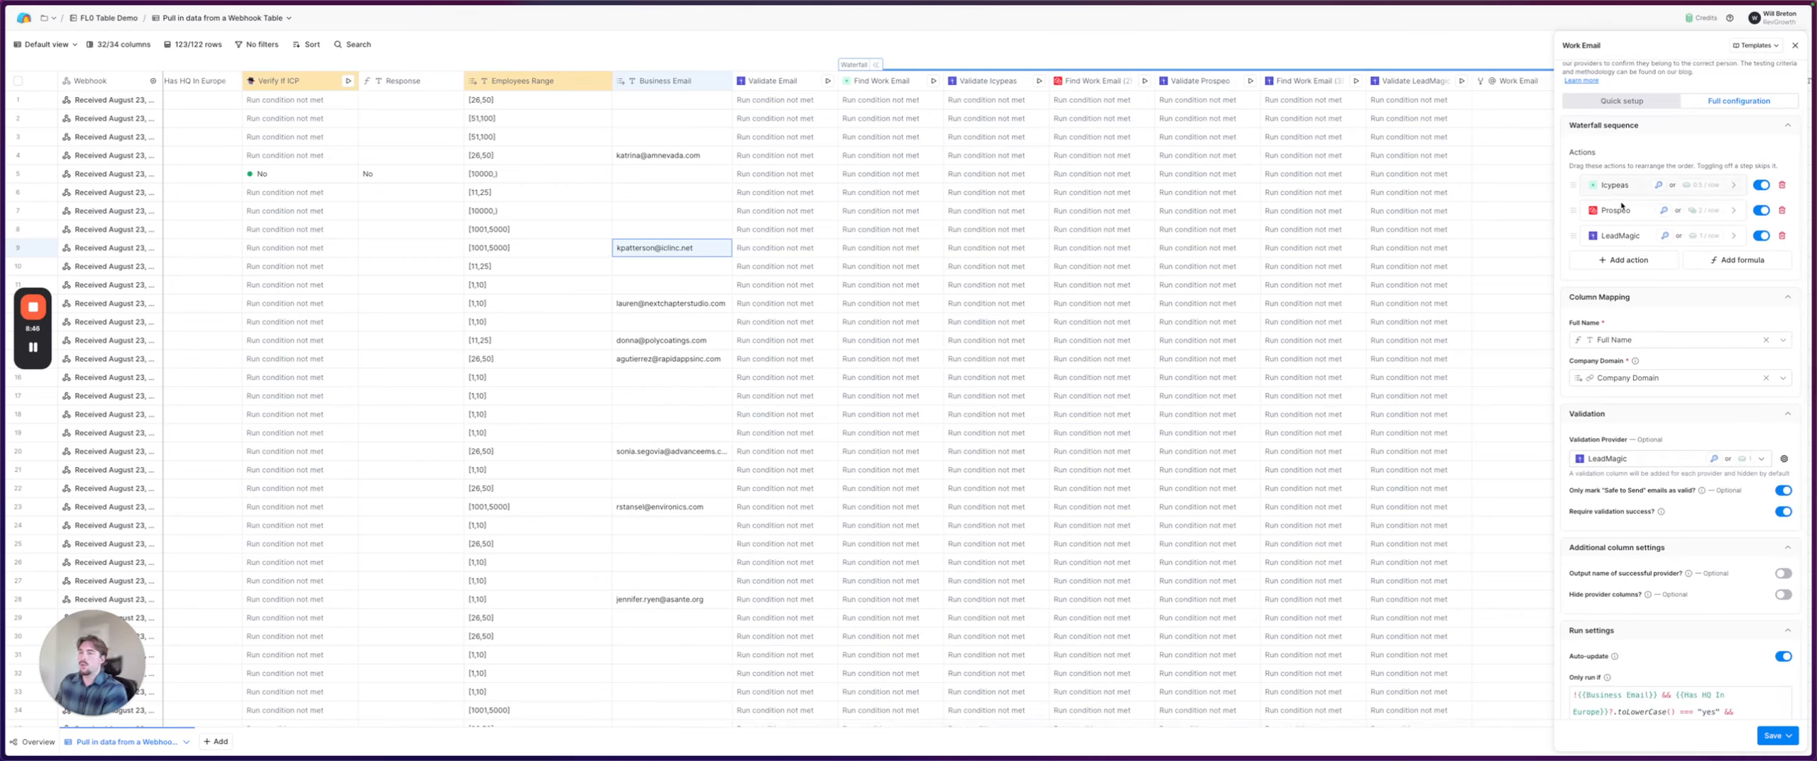
pyautogui.click(1795, 47)
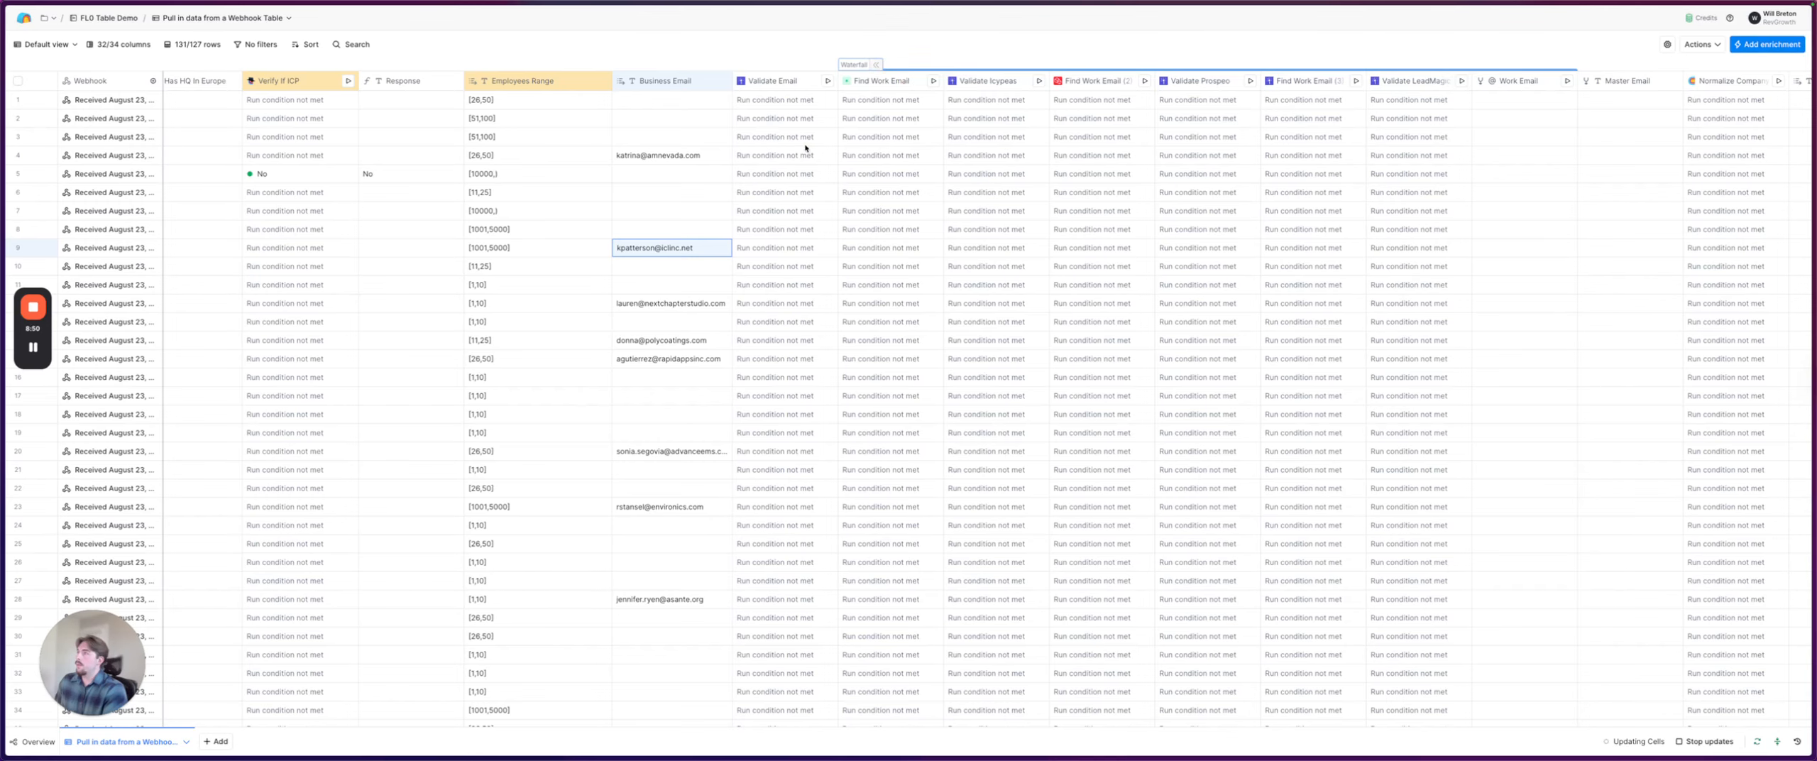
pyautogui.click(876, 64)
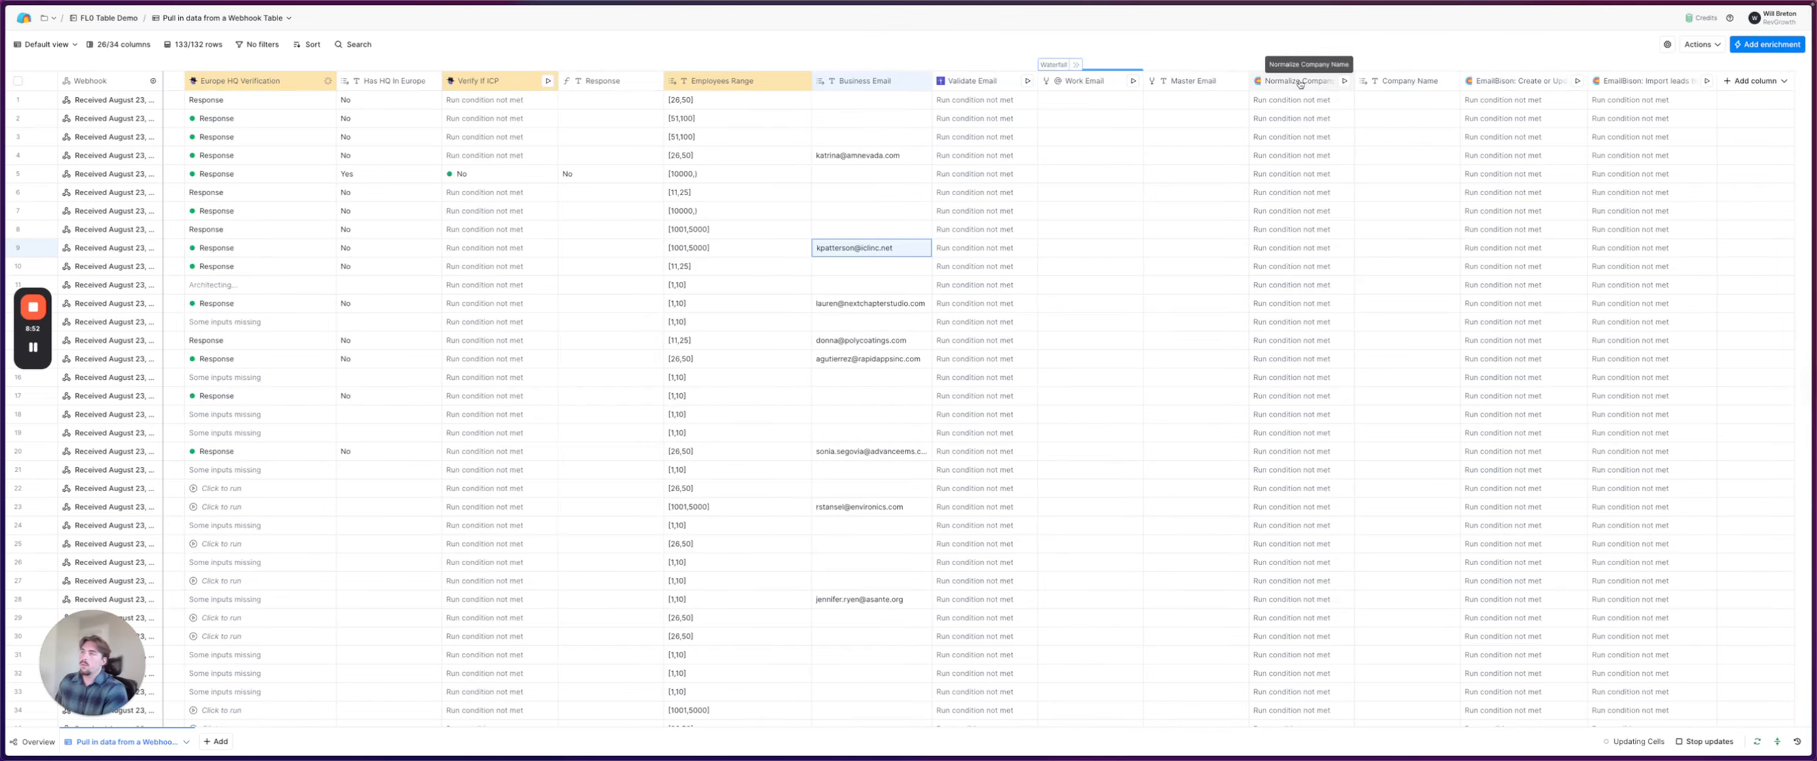
# Step: Check the Company Name and EmailBison columns, and inspect the request body in the EmailBison: Create or Update Leads settings
pyautogui.moveTo(1367, 99); pyautogui.dragTo(1362, 343)
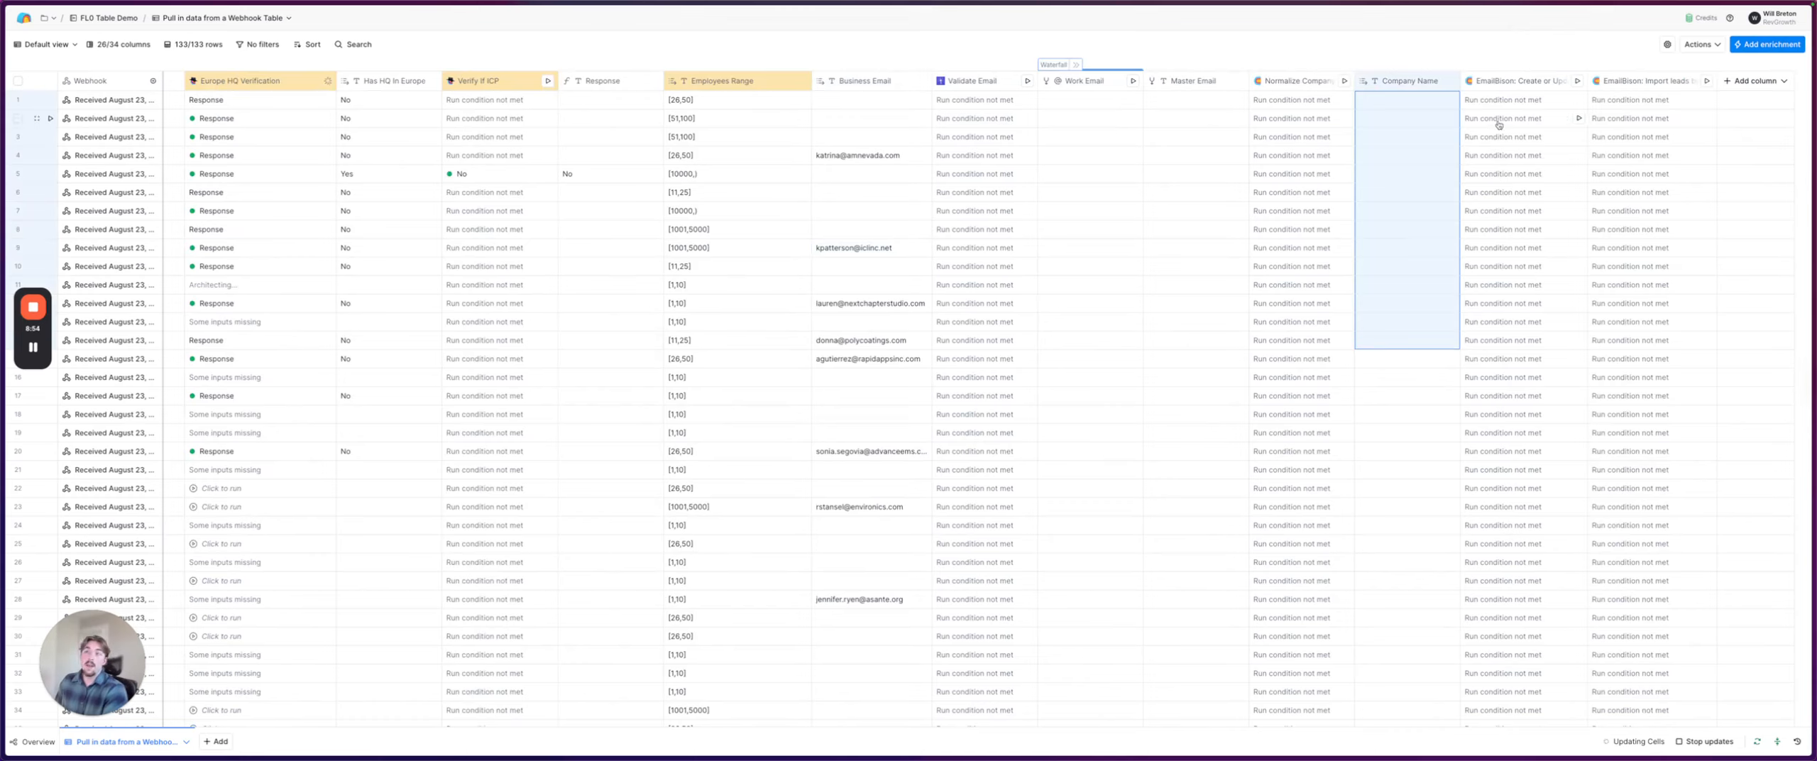
pyautogui.moveTo(1499, 106); pyautogui.dragTo(1652, 282)
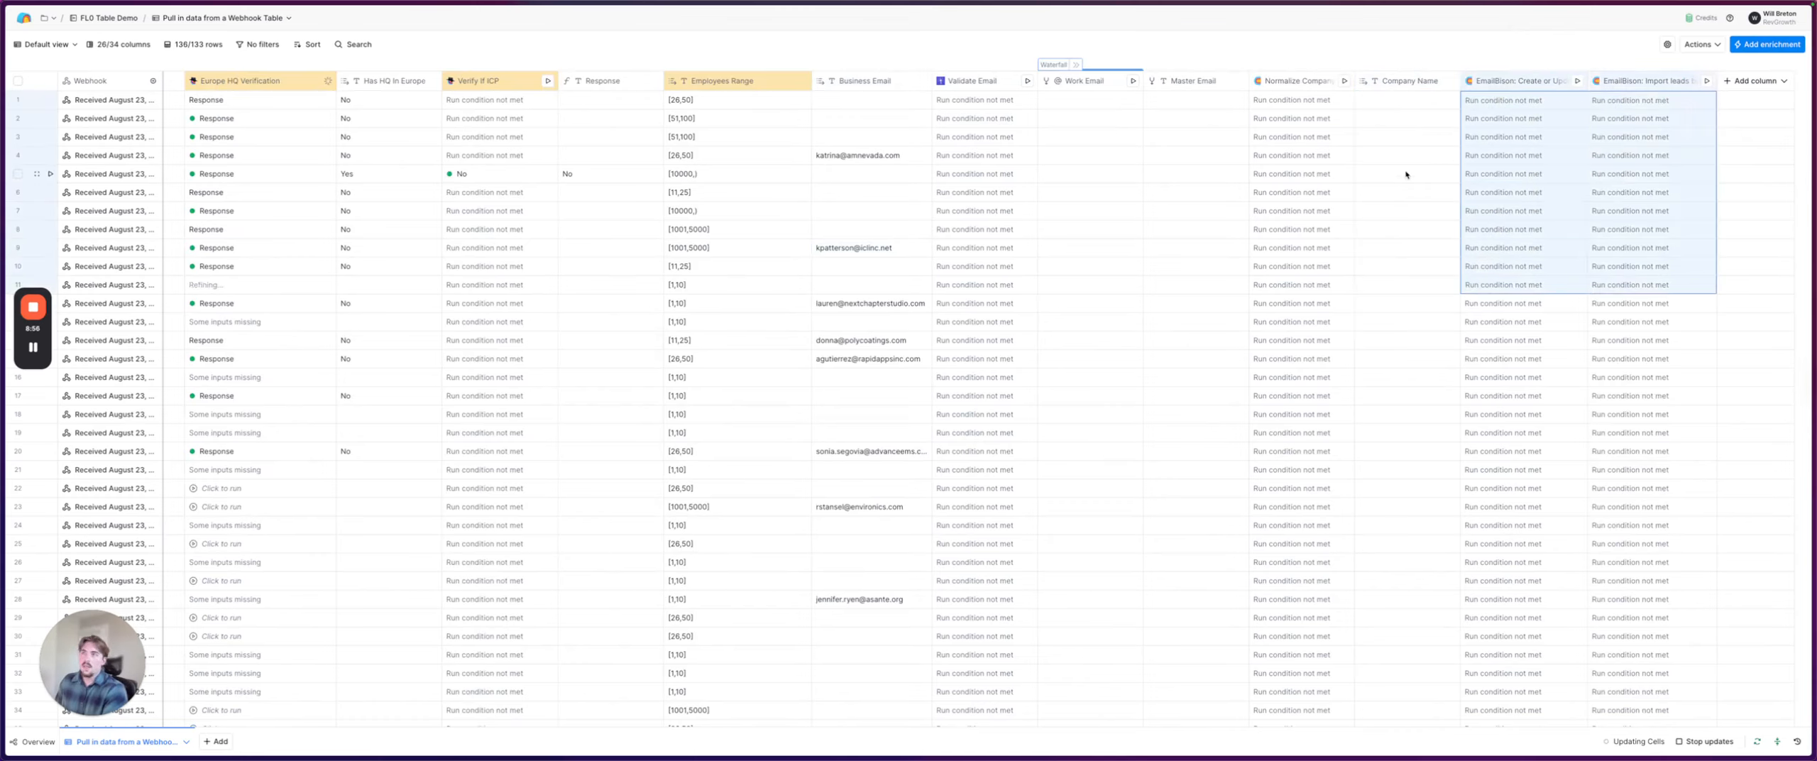
pyautogui.click(1506, 80)
pyautogui.click(1494, 126)
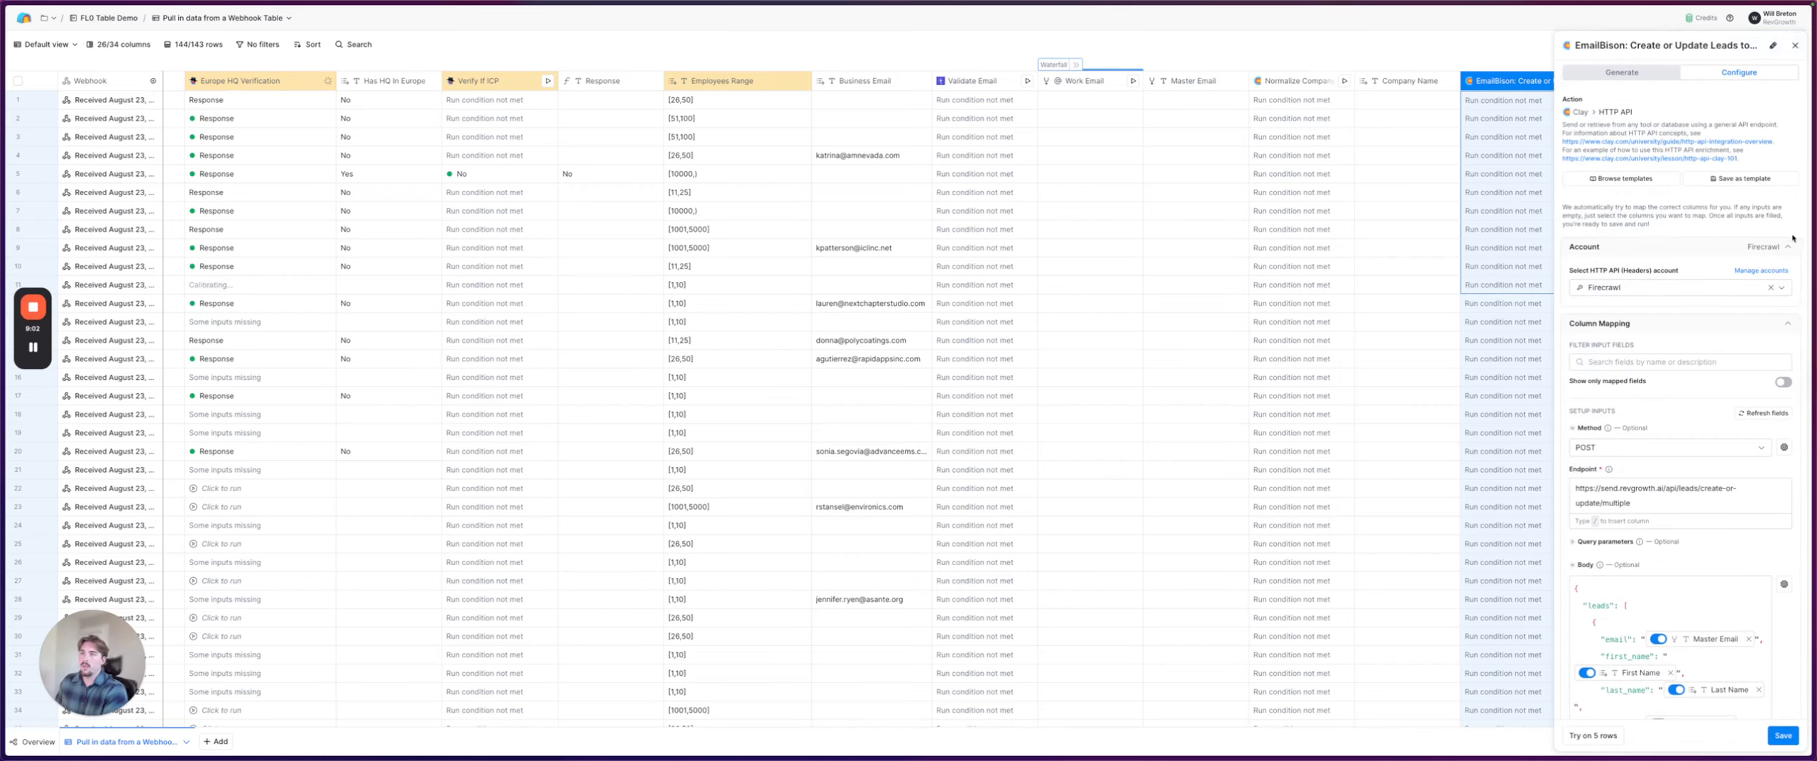
pyautogui.scroll(-5, 1704, 256)
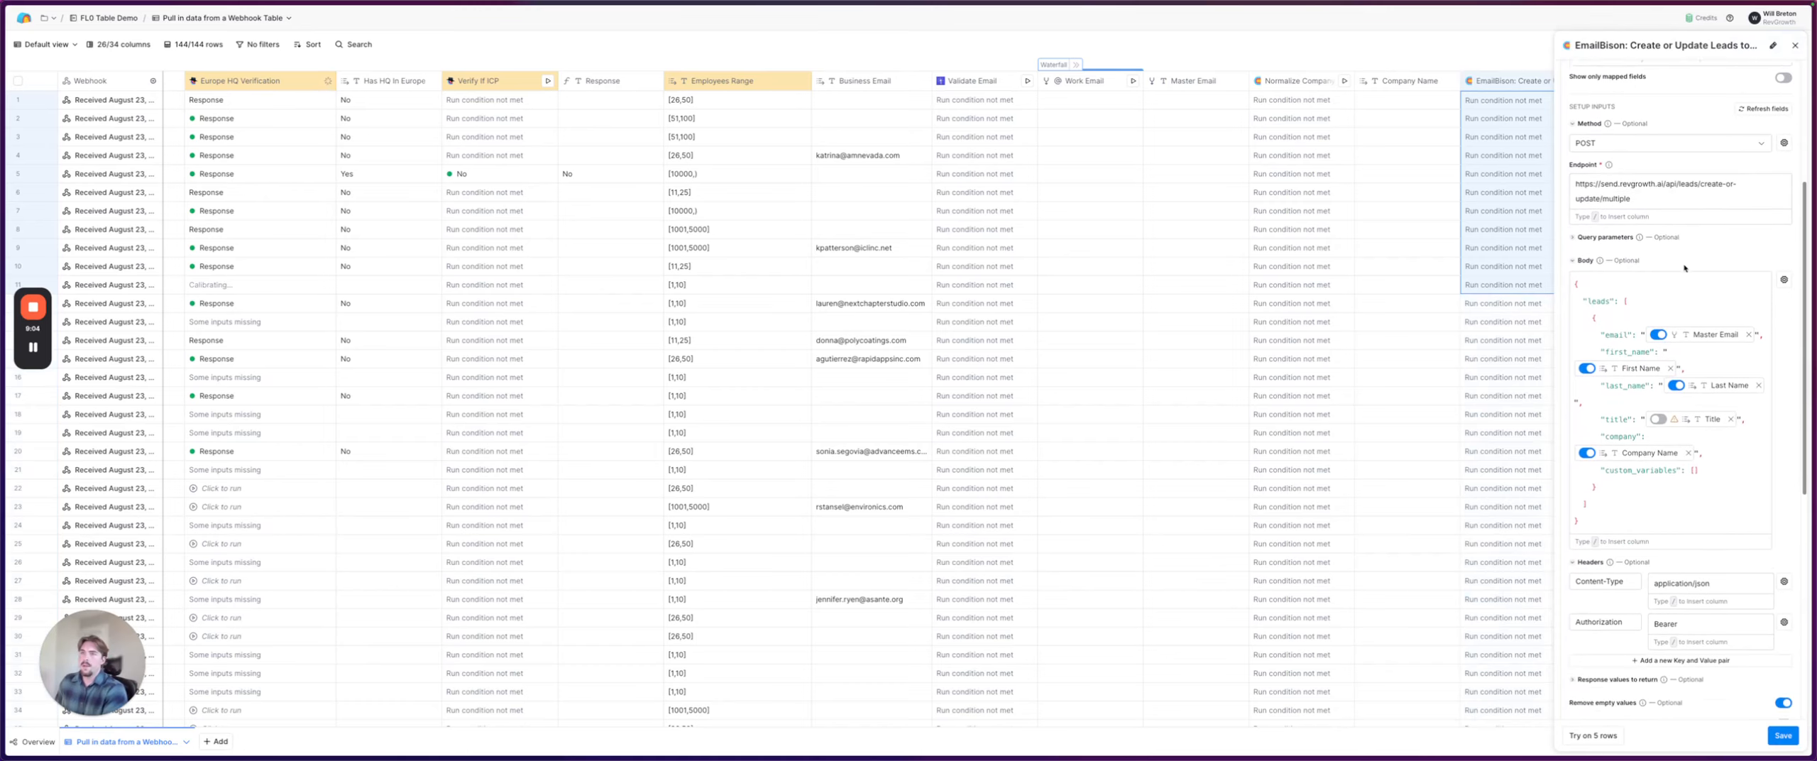
pyautogui.scroll(-1, 1685, 267)
pyautogui.moveTo(1599, 325)
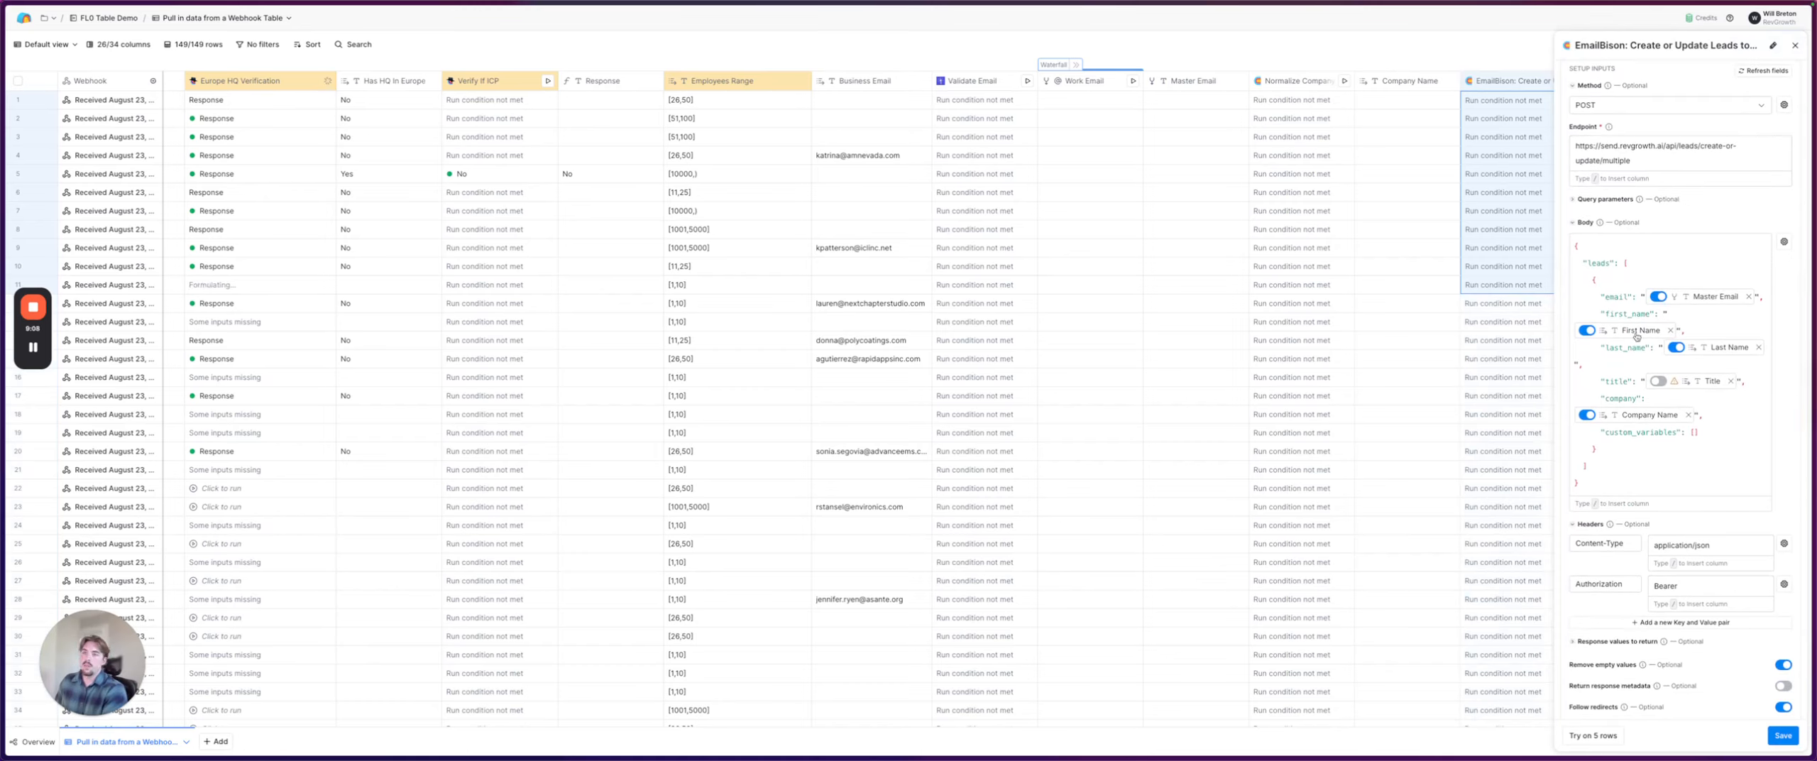
pyautogui.hscroll(3, 1441, 187)
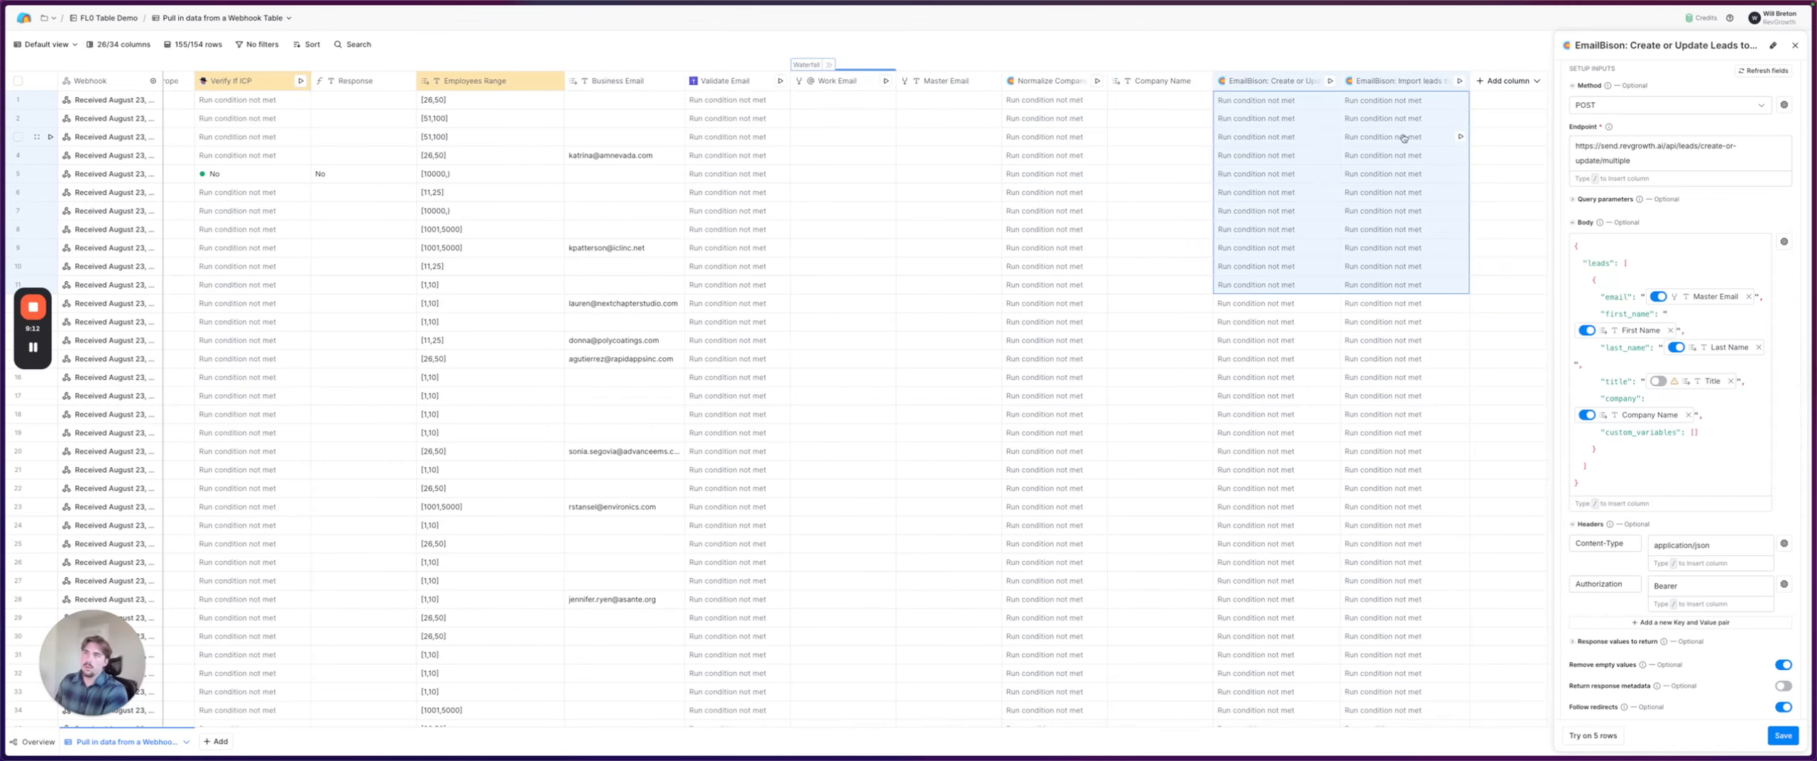
pyautogui.click(1312, 182)
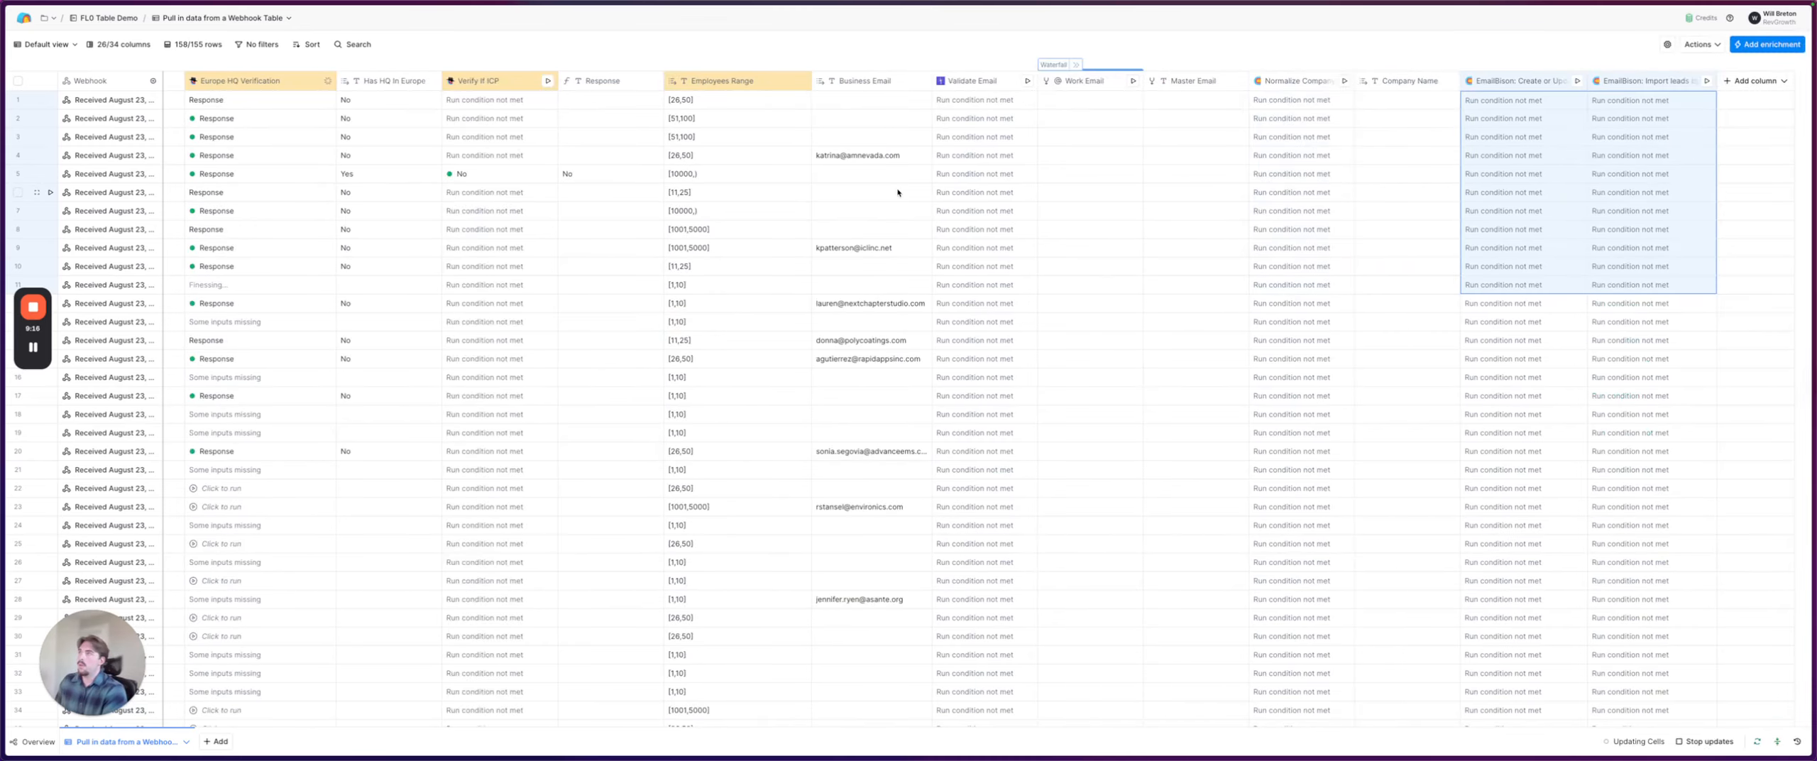
# Step: Review the contact and company details in row 3, from the first name through to the company LinkedIn URL
pyautogui.hscroll(-15, 955, 197)
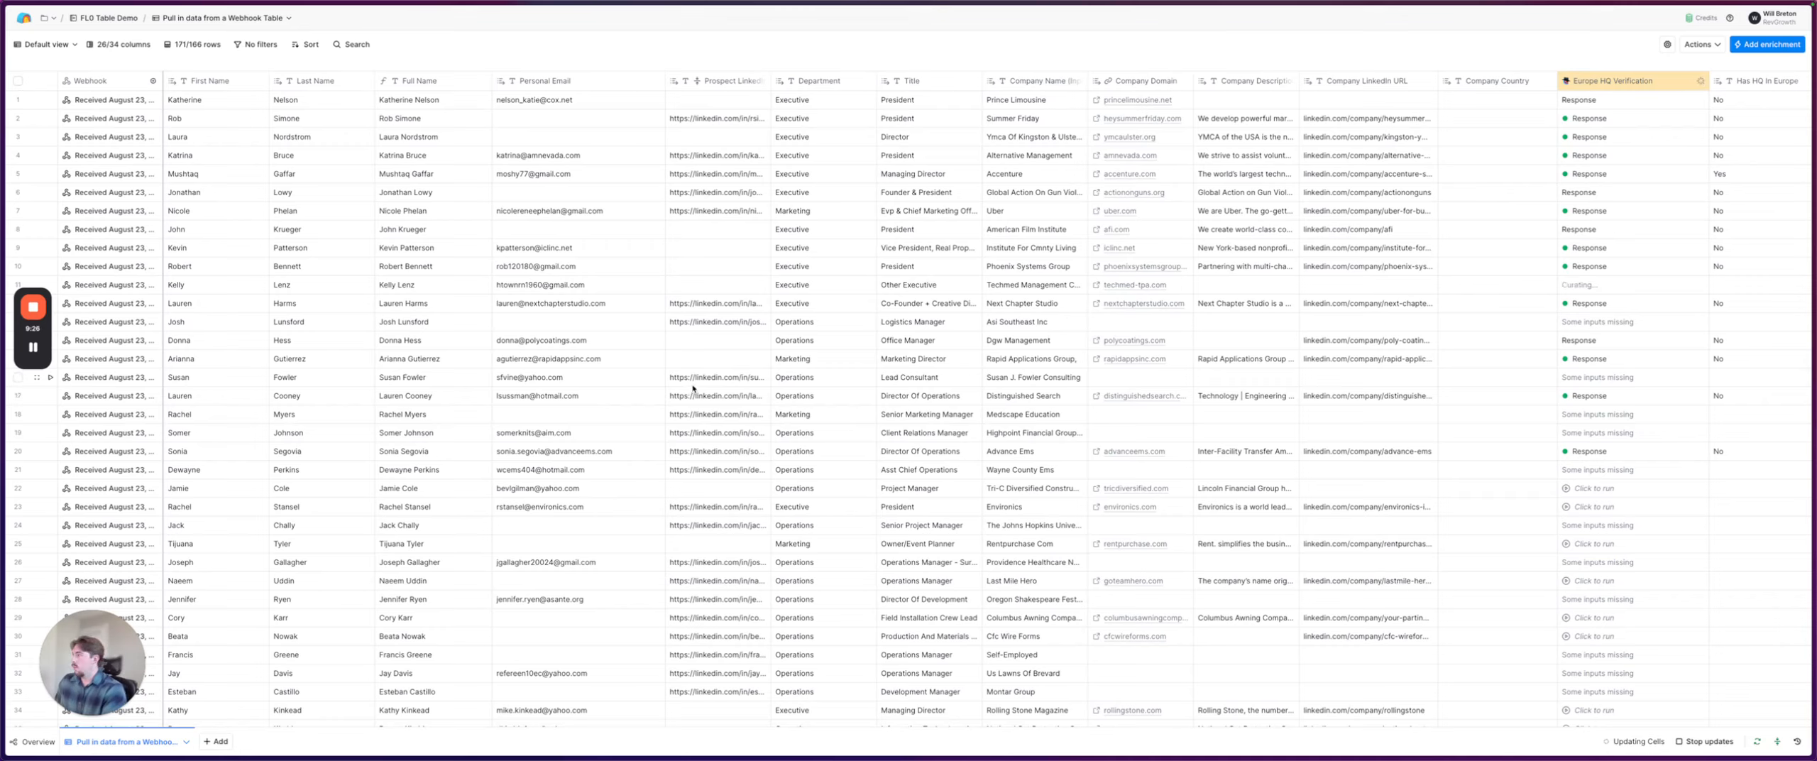
pyautogui.moveTo(200, 137); pyautogui.dragTo(604, 139)
pyautogui.click(607, 138)
pyautogui.hscroll(3, 621, 140)
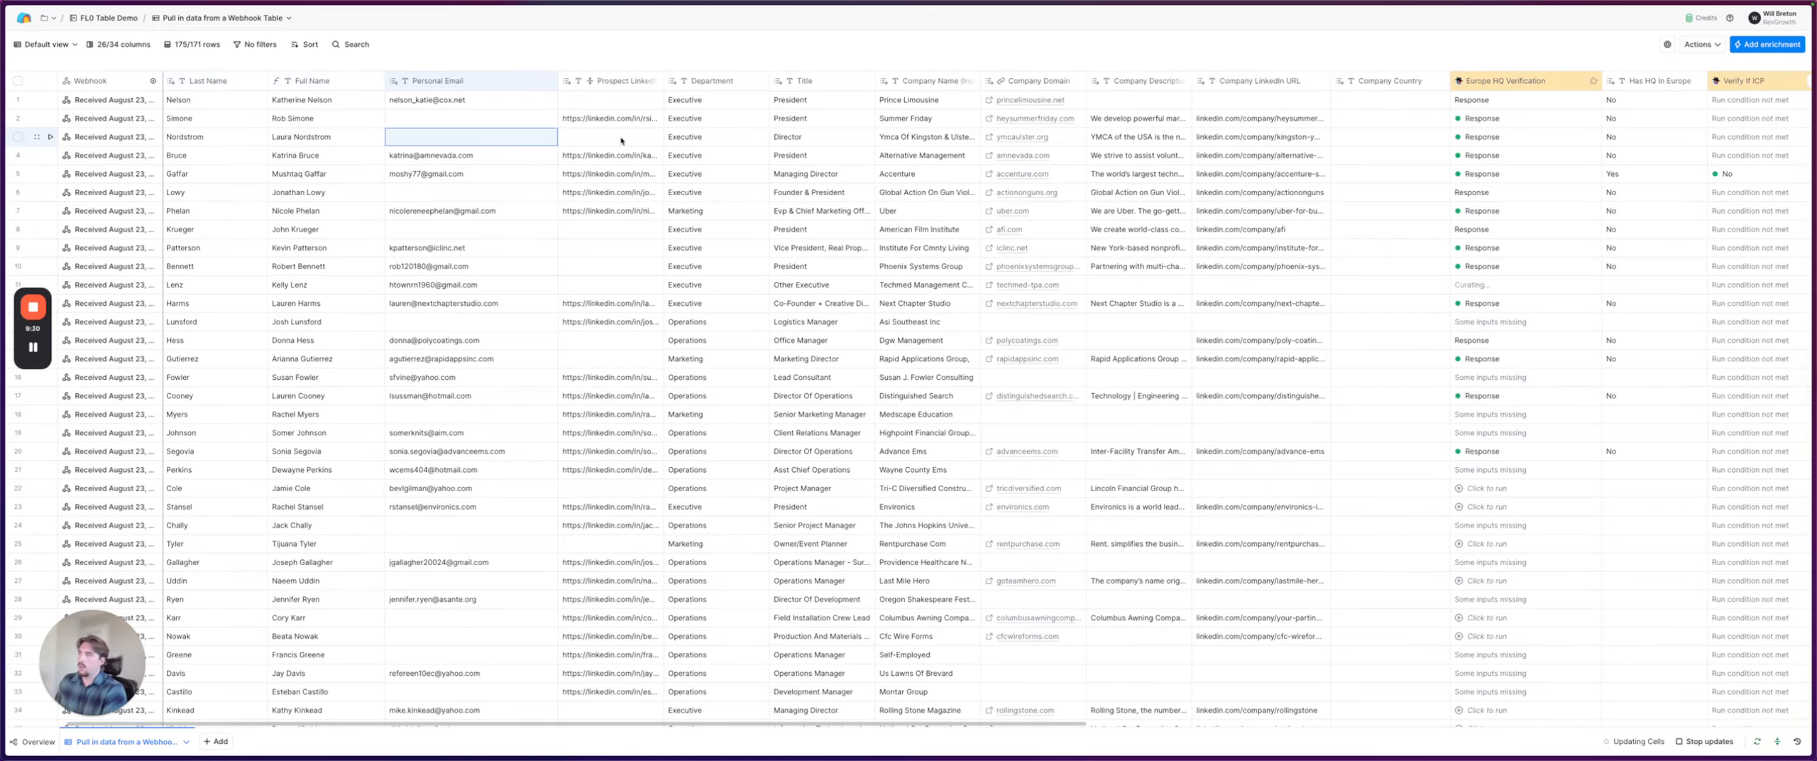
pyautogui.moveTo(423, 146); pyautogui.dragTo(912, 137)
pyautogui.rightClick(913, 137)
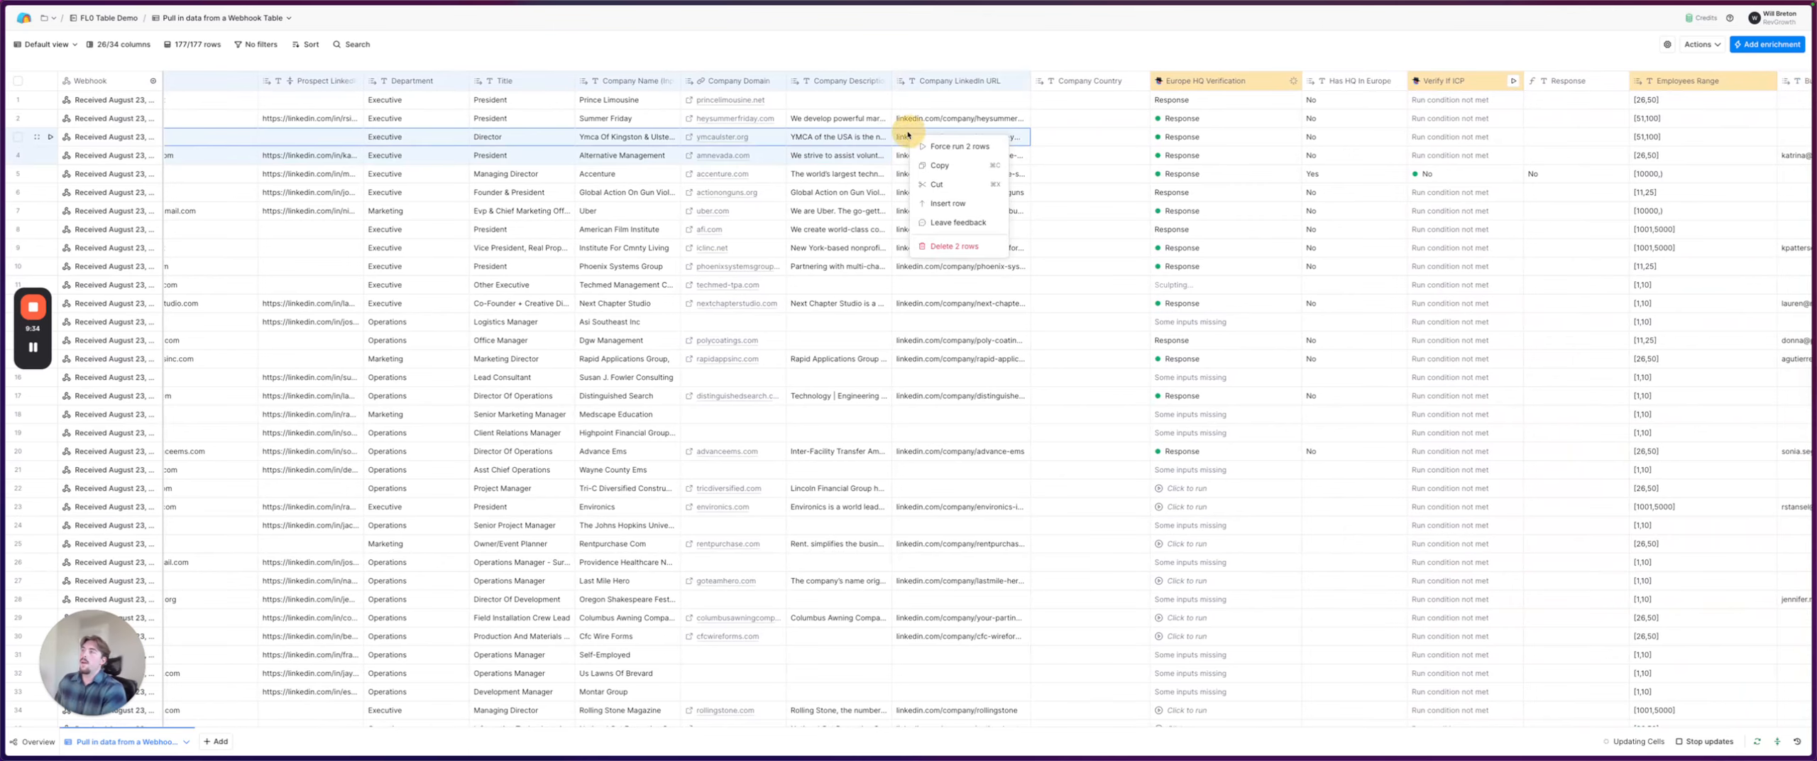
pyautogui.click(1065, 118)
# Step: Look over the verification, Employees Range and Business Email columns of the first rows
pyautogui.hscroll(5, 1065, 117)
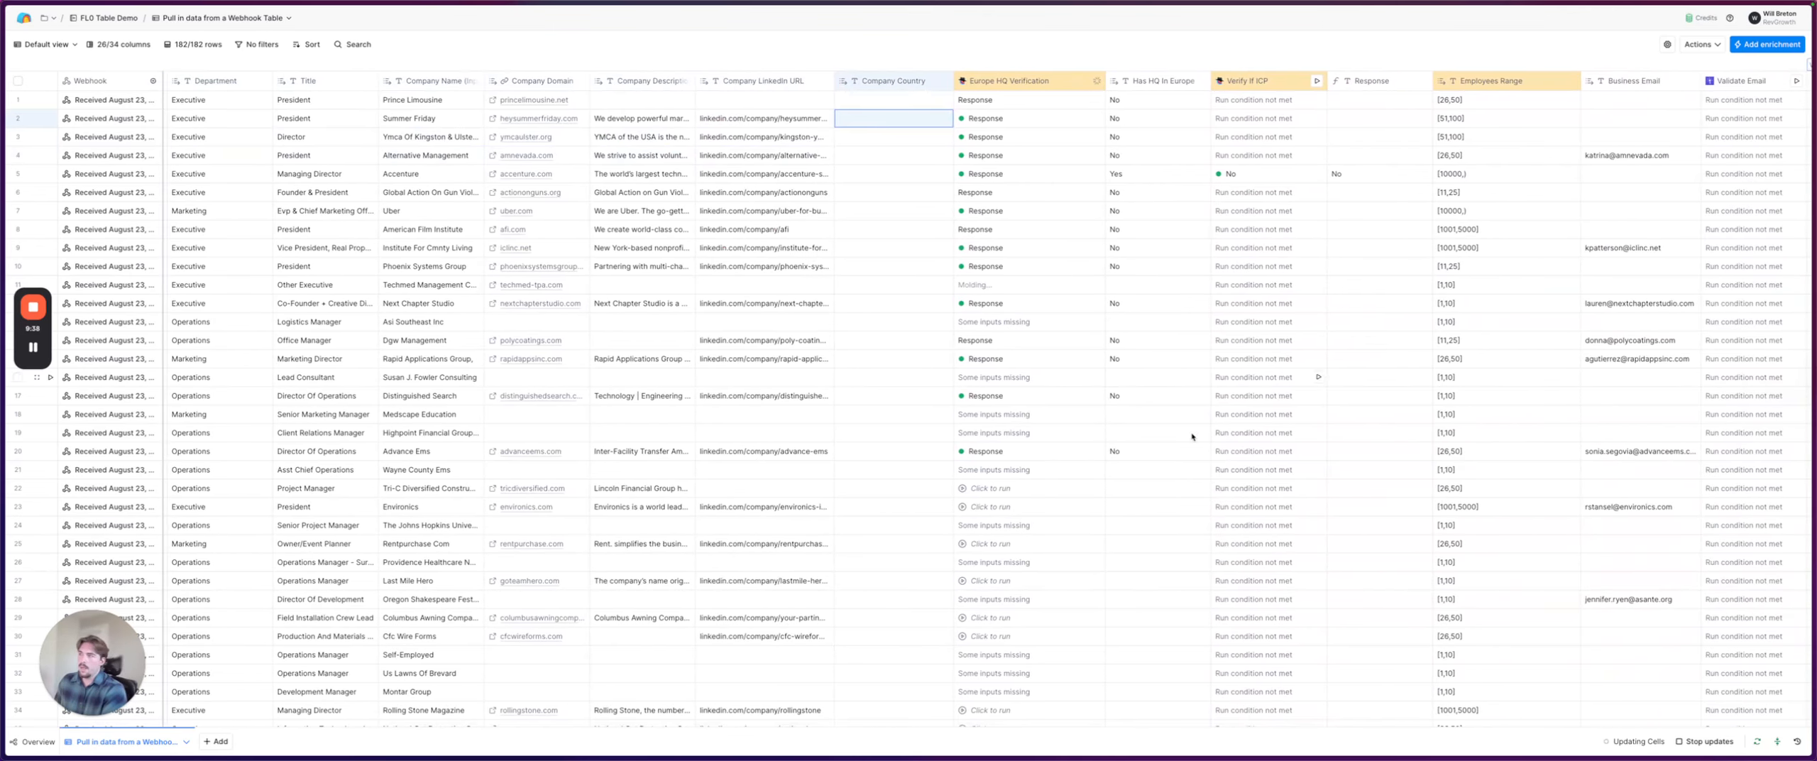
pyautogui.hscroll(6, 1068, 156)
pyautogui.hscroll(2, 1070, 159)
pyautogui.moveTo(1121, 102); pyautogui.dragTo(1130, 395)
pyautogui.hscroll(3, 1122, 359)
pyautogui.click(1172, 211)
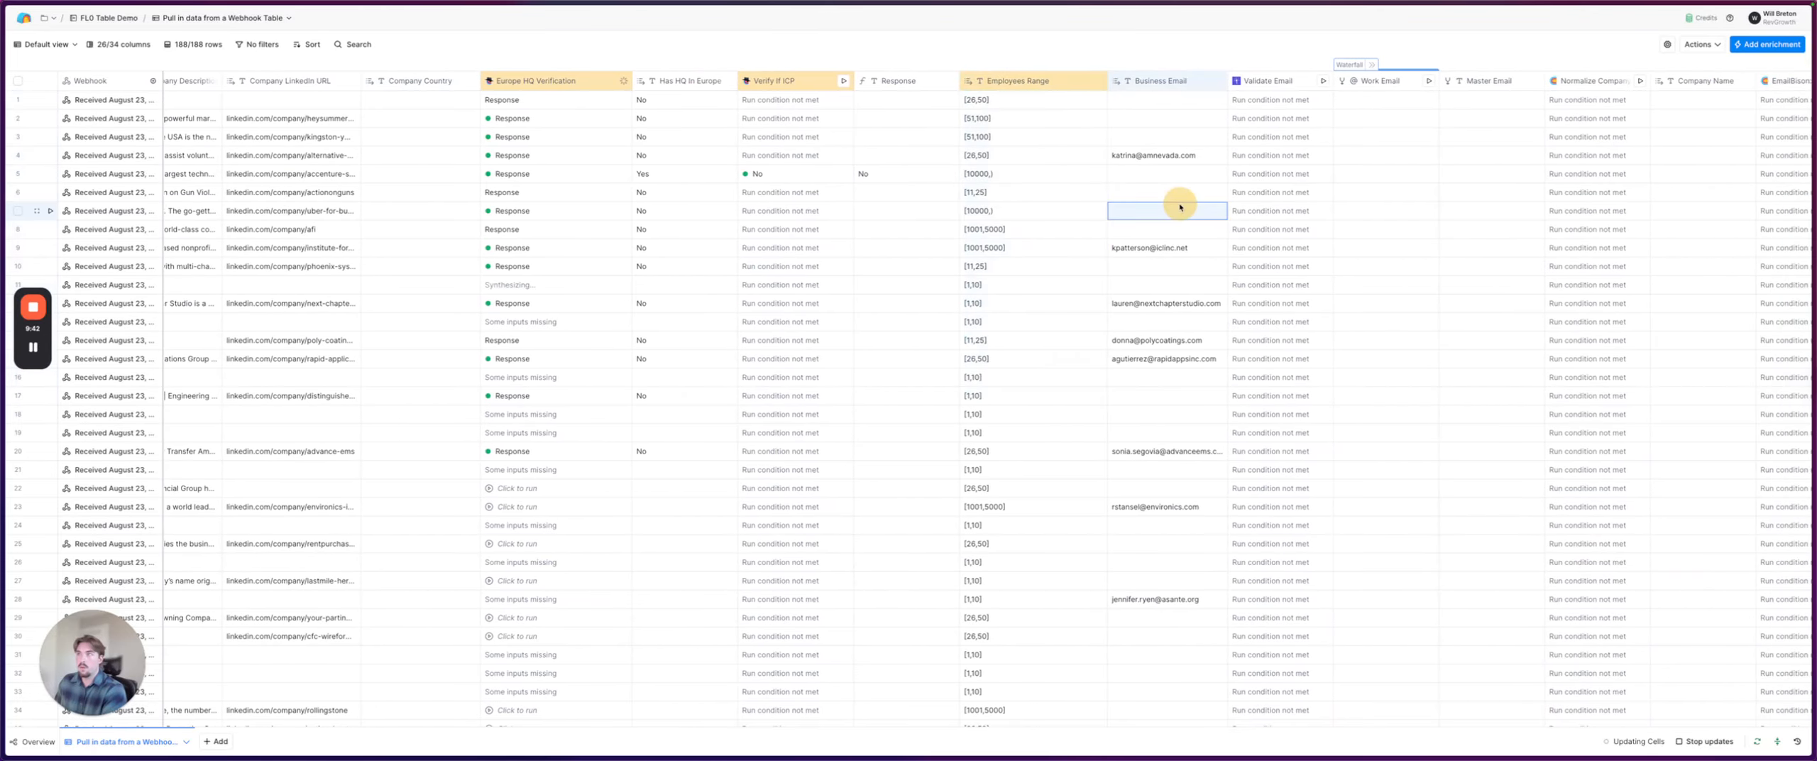
# Step: Examine the job titles in the Title column down through the received records
pyautogui.hscroll(-6, 1136, 211)
pyautogui.hscroll(-5, 1065, 211)
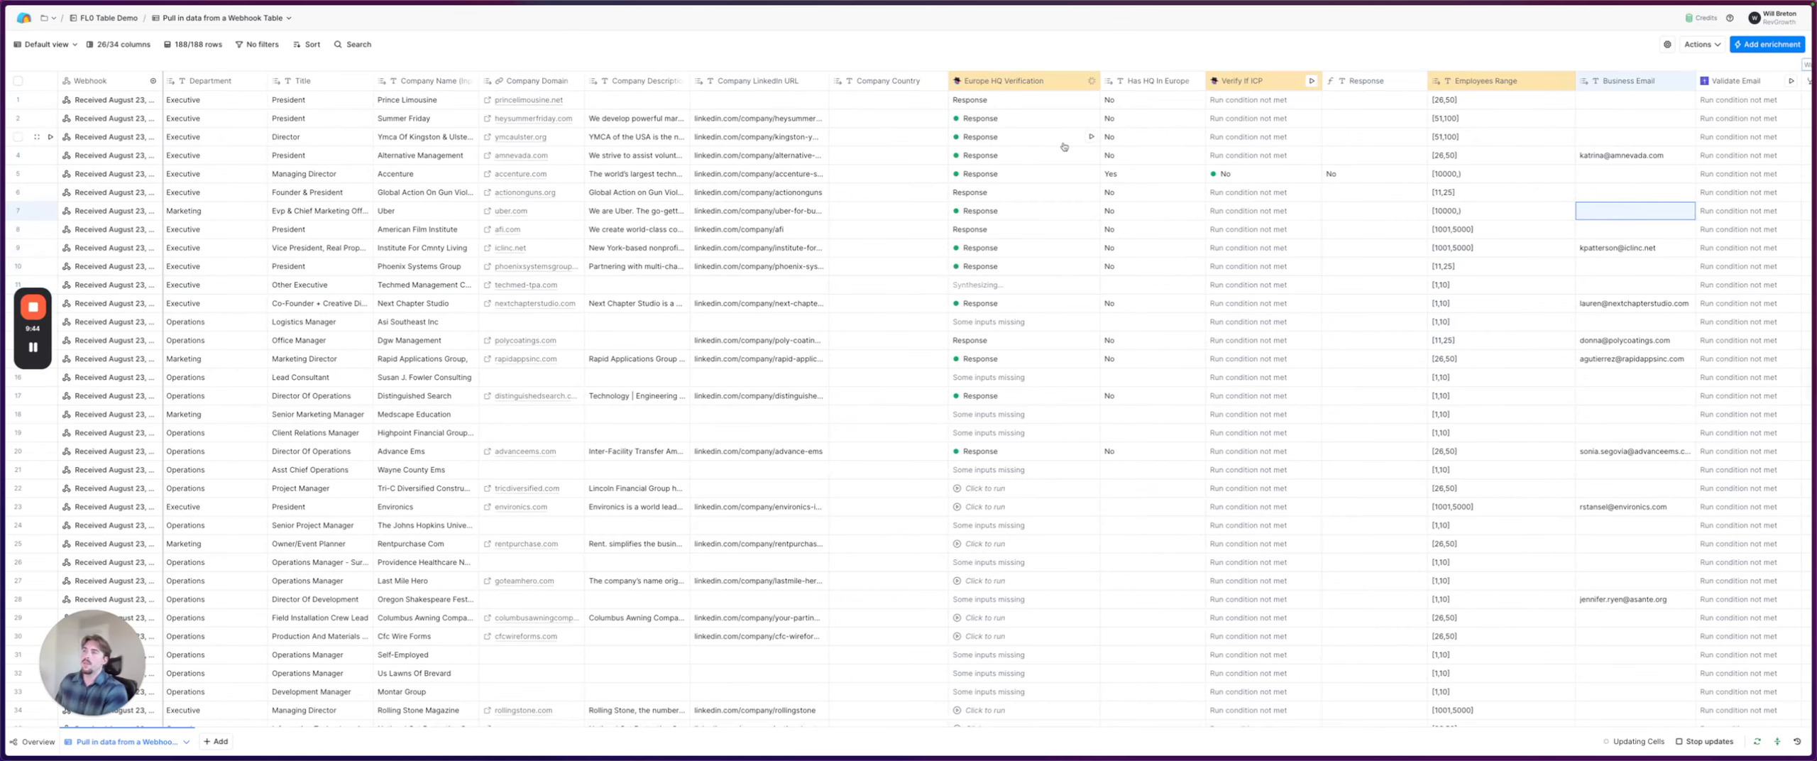
pyautogui.hscroll(-6, 1064, 147)
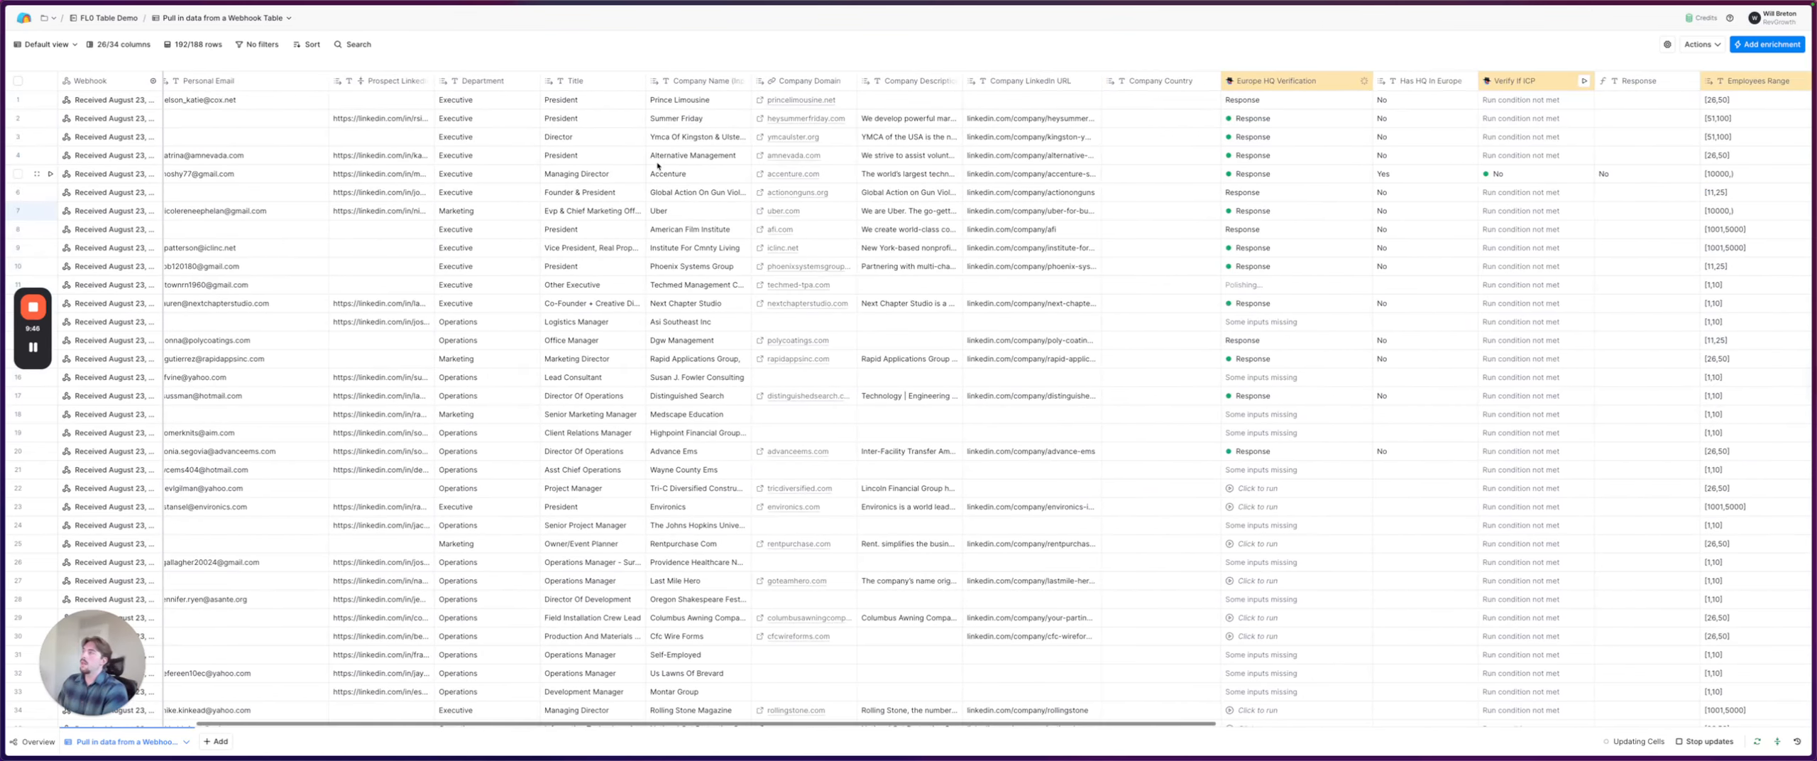
pyautogui.moveTo(568, 100); pyautogui.dragTo(576, 523)
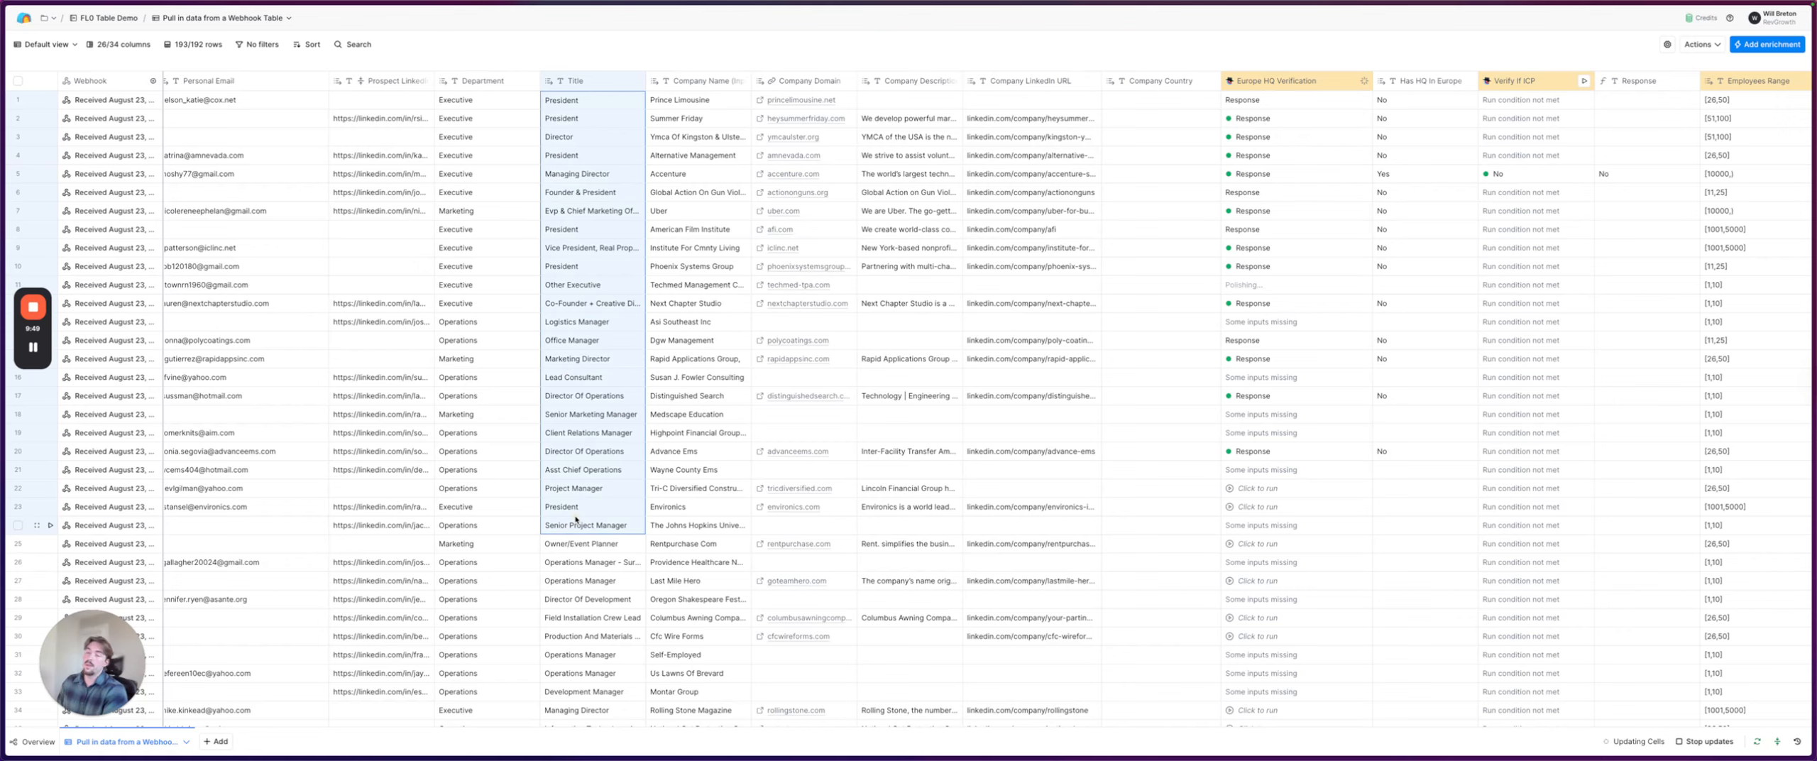
pyautogui.click(588, 306)
pyautogui.scroll(-5, 600, 431)
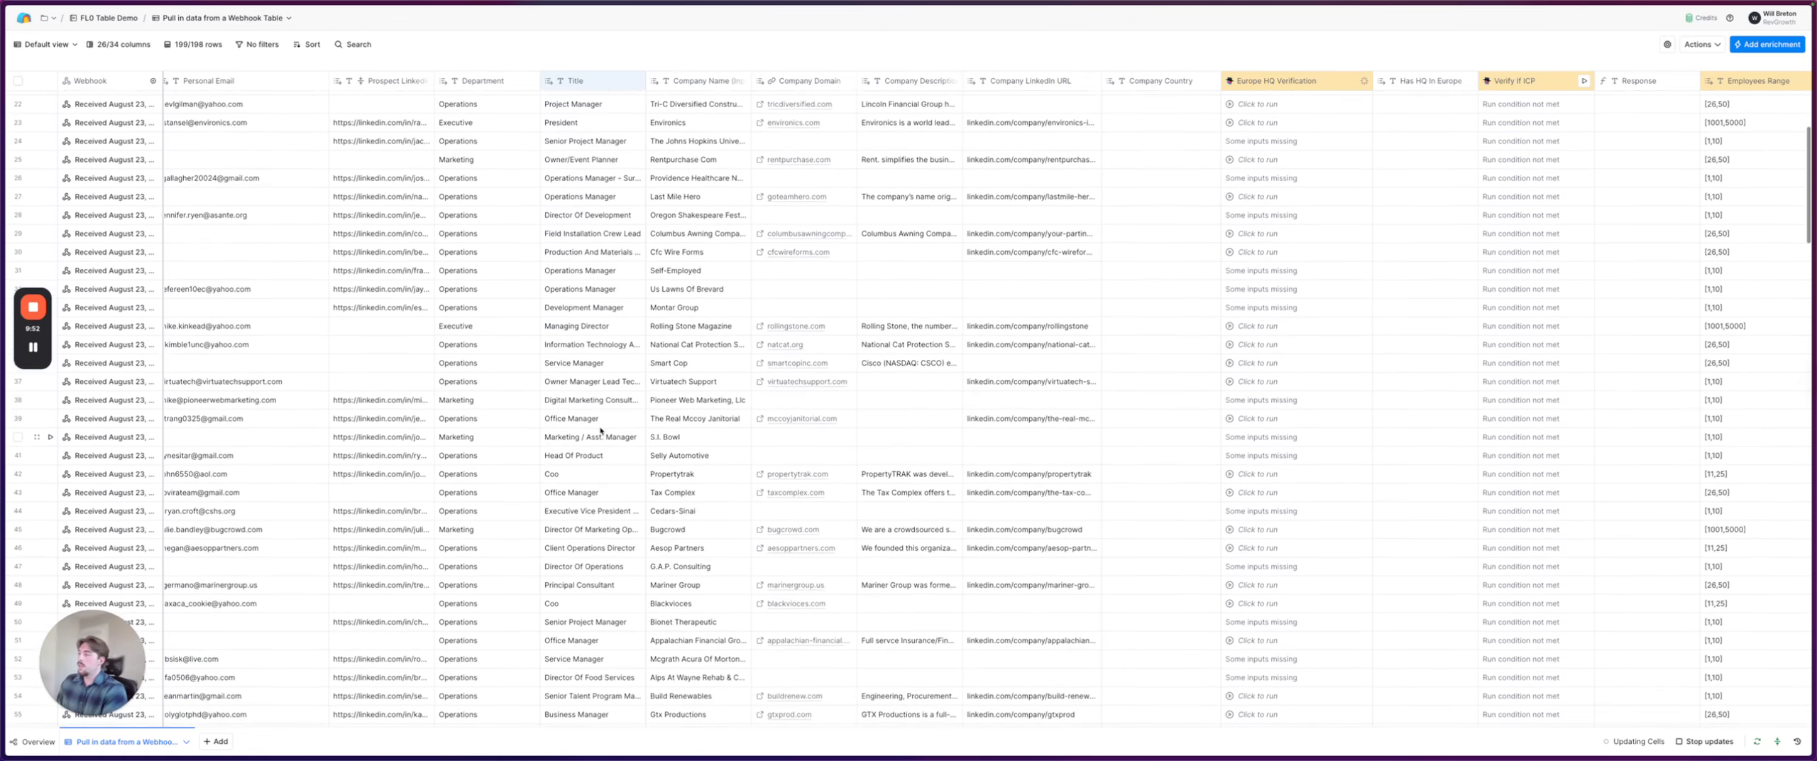
pyautogui.scroll(-4, 600, 431)
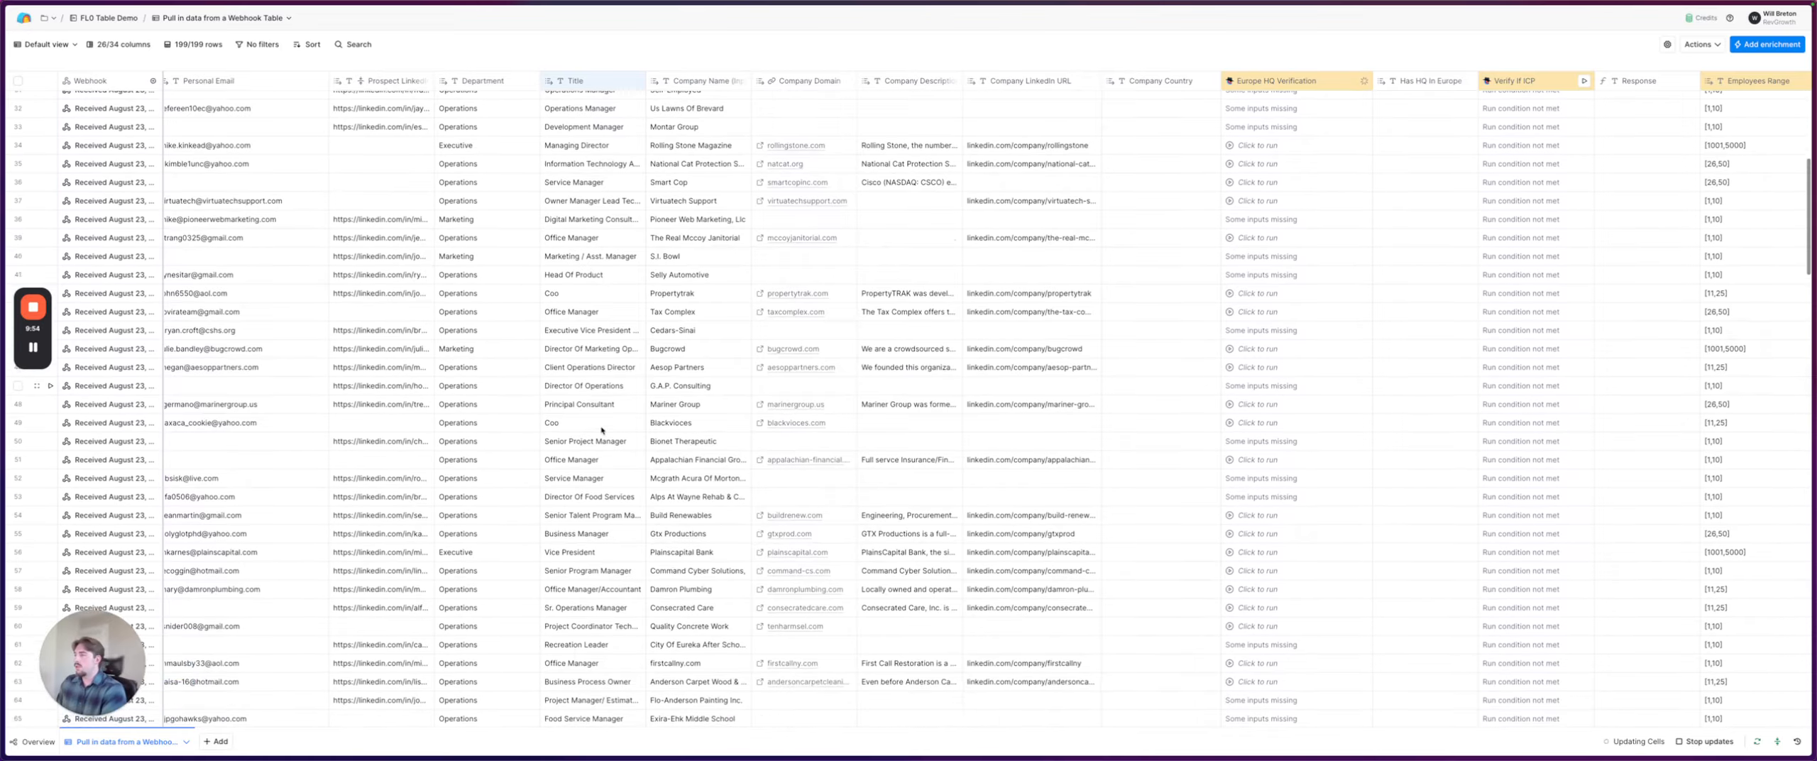
pyautogui.scroll(-5, 600, 431)
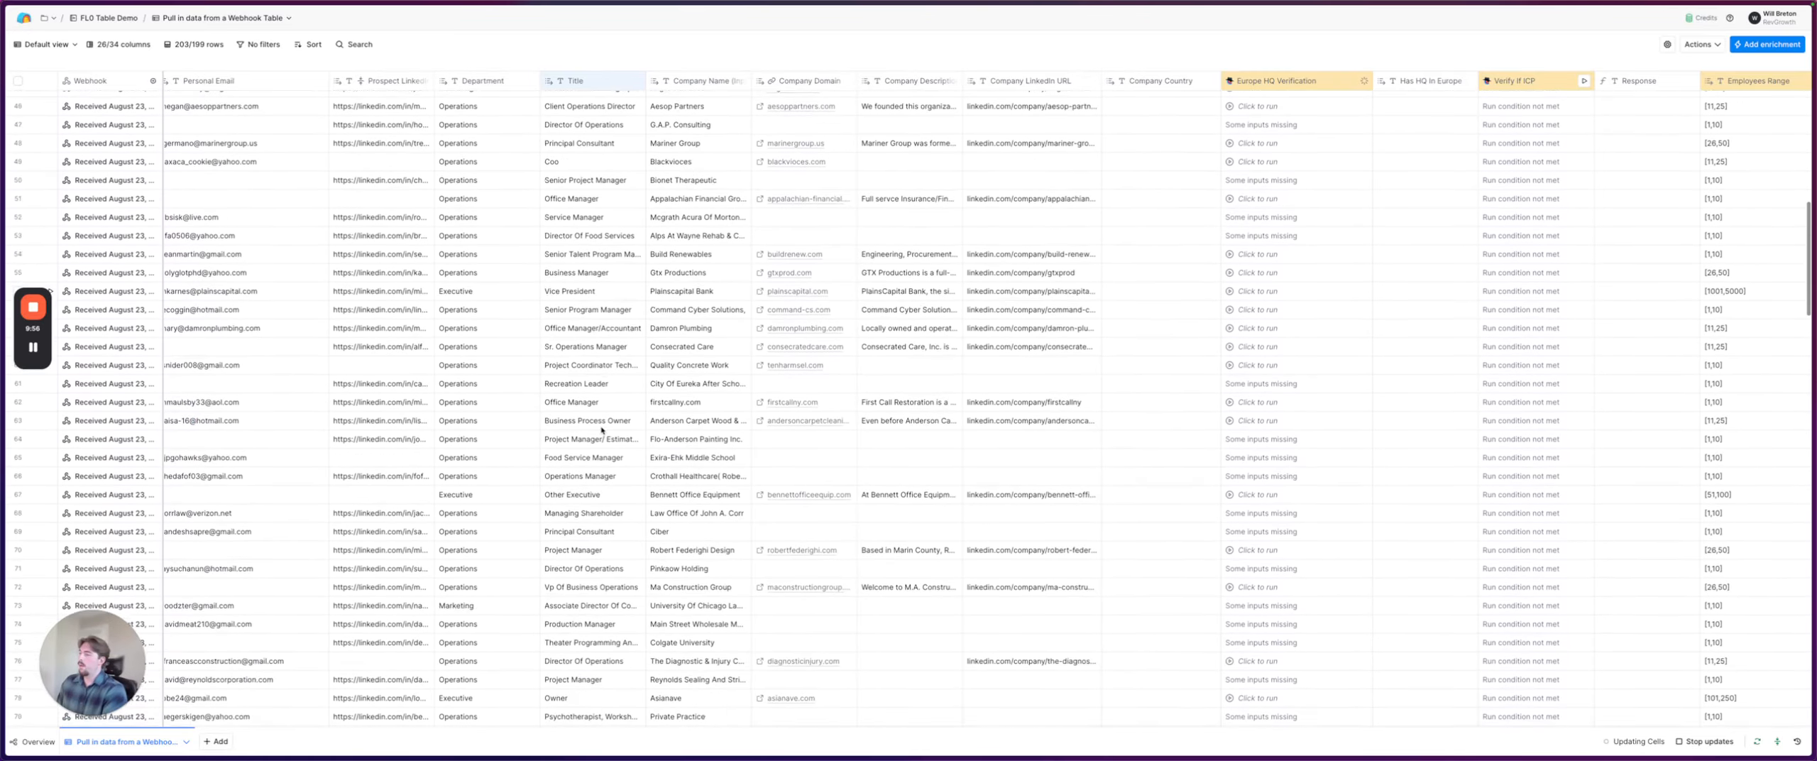
pyautogui.scroll(-2, 601, 430)
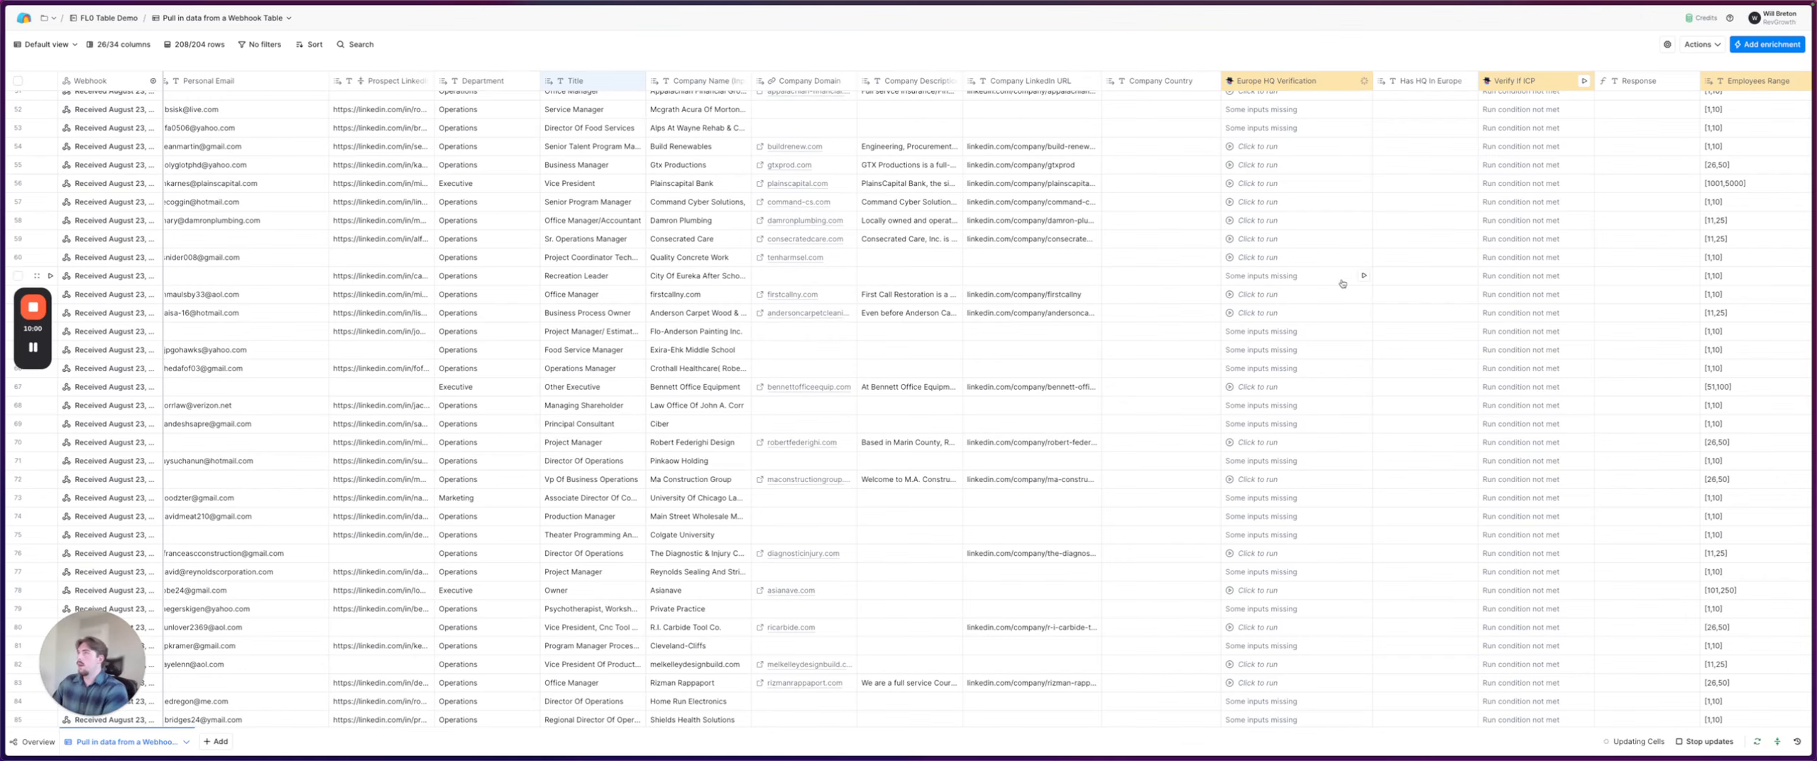
# Step: Switch to the WB TEST audience in FL0 to check its filters, and return to the Clay table
pyautogui.press('super+s')
pyautogui.click(60, 177)
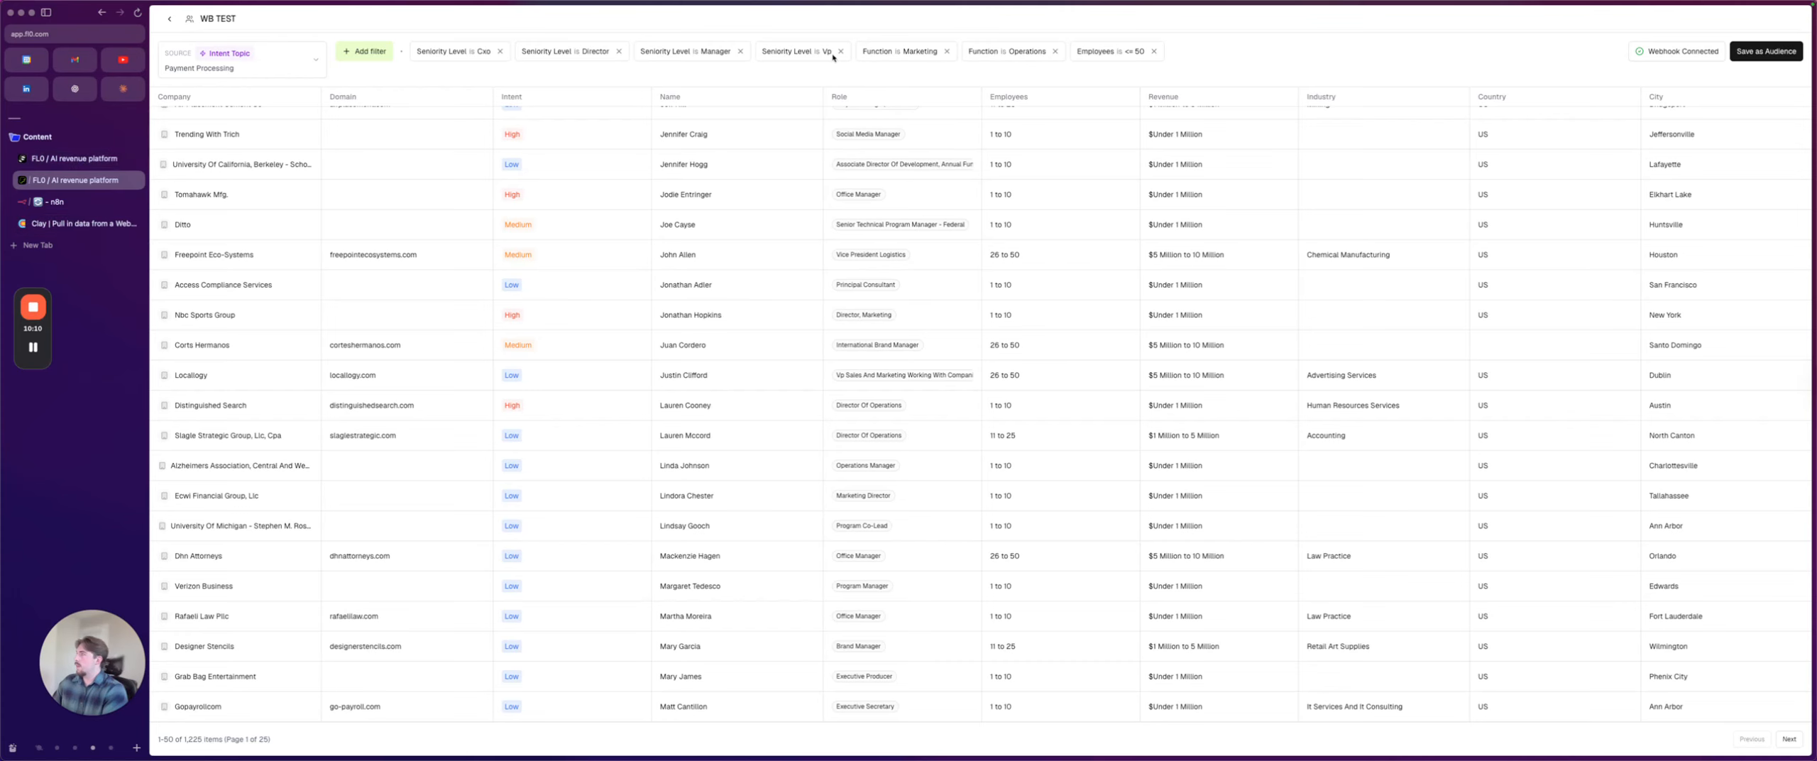
pyautogui.click(80, 223)
# Step: Examine the Europe HQ Verification, Verify if ICP and email enrichment columns for the first records in the table
pyautogui.hscroll(3, 1032, 139)
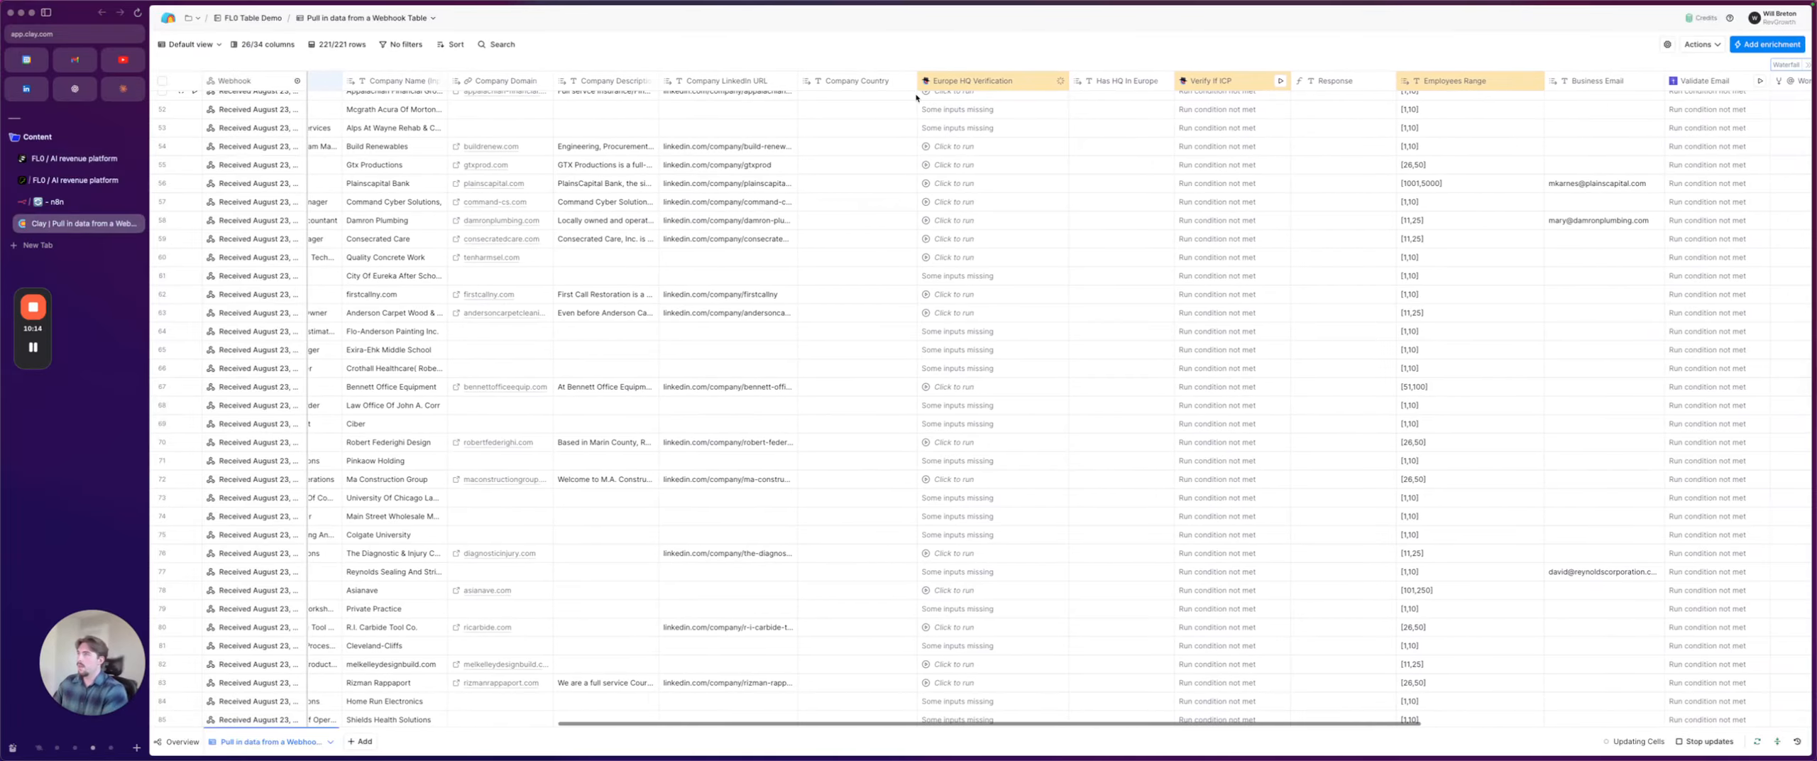
pyautogui.scroll(13, 950, 202)
pyautogui.hscroll(3, 952, 196)
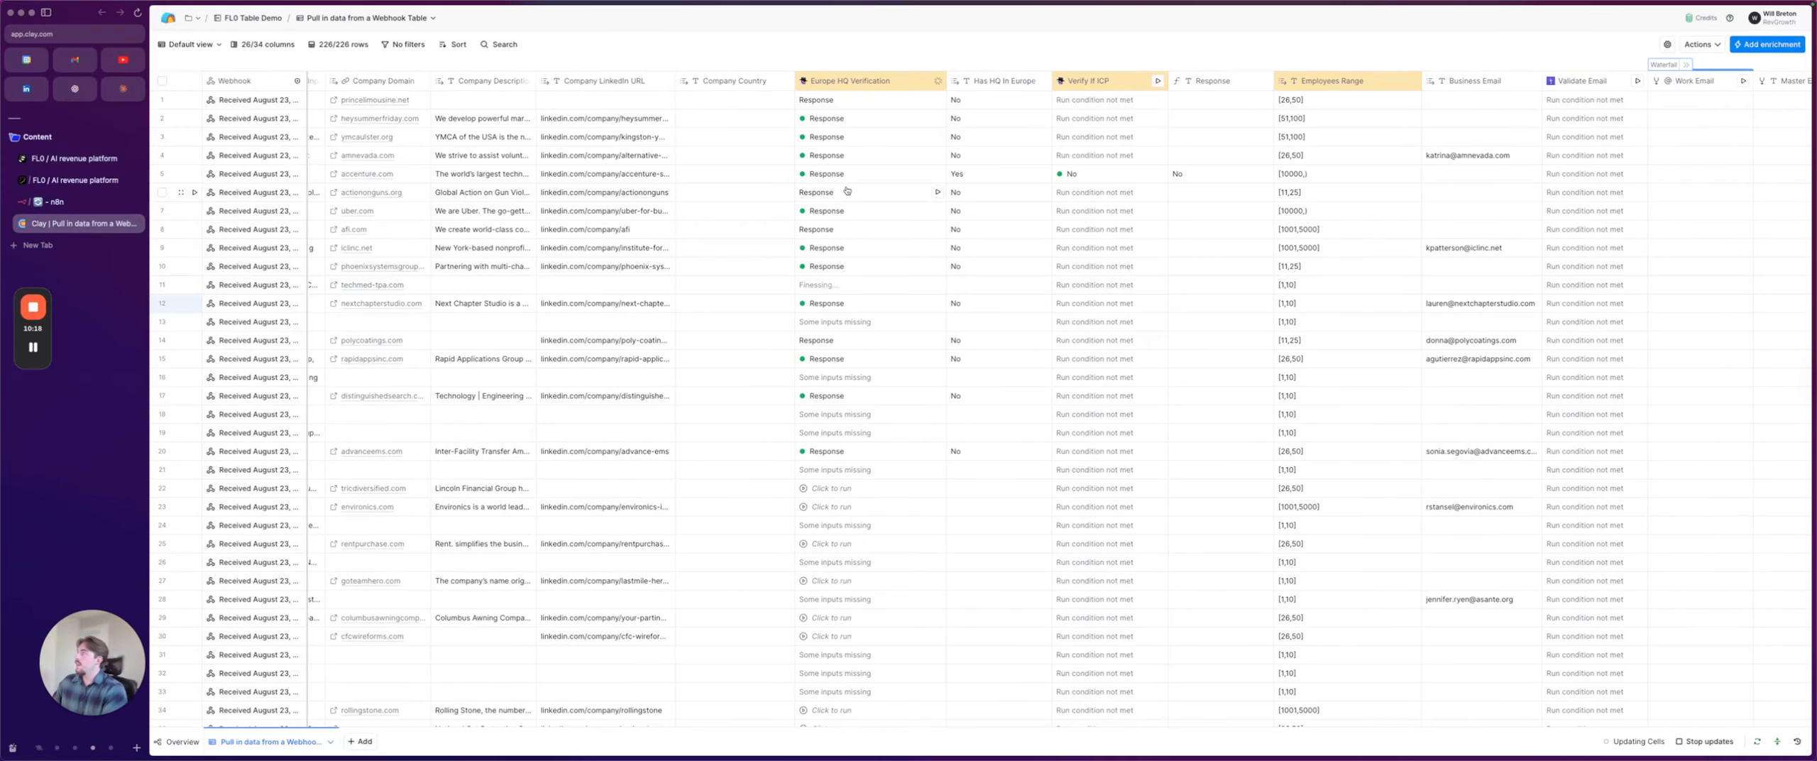
pyautogui.hscroll(10, 988, 198)
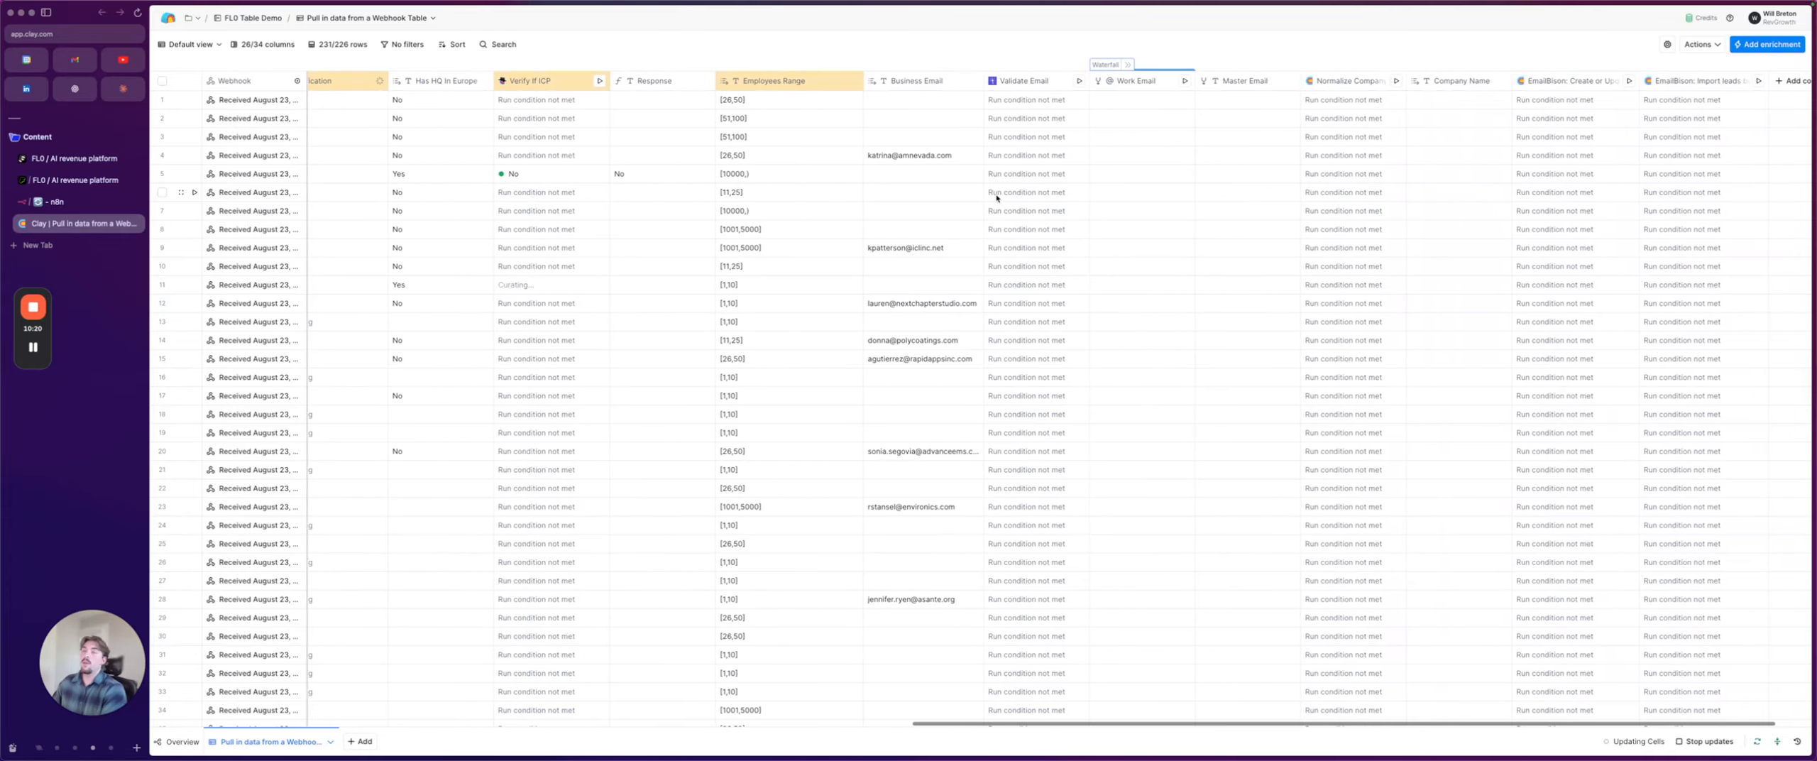
pyautogui.hscroll(-9, 1012, 190)
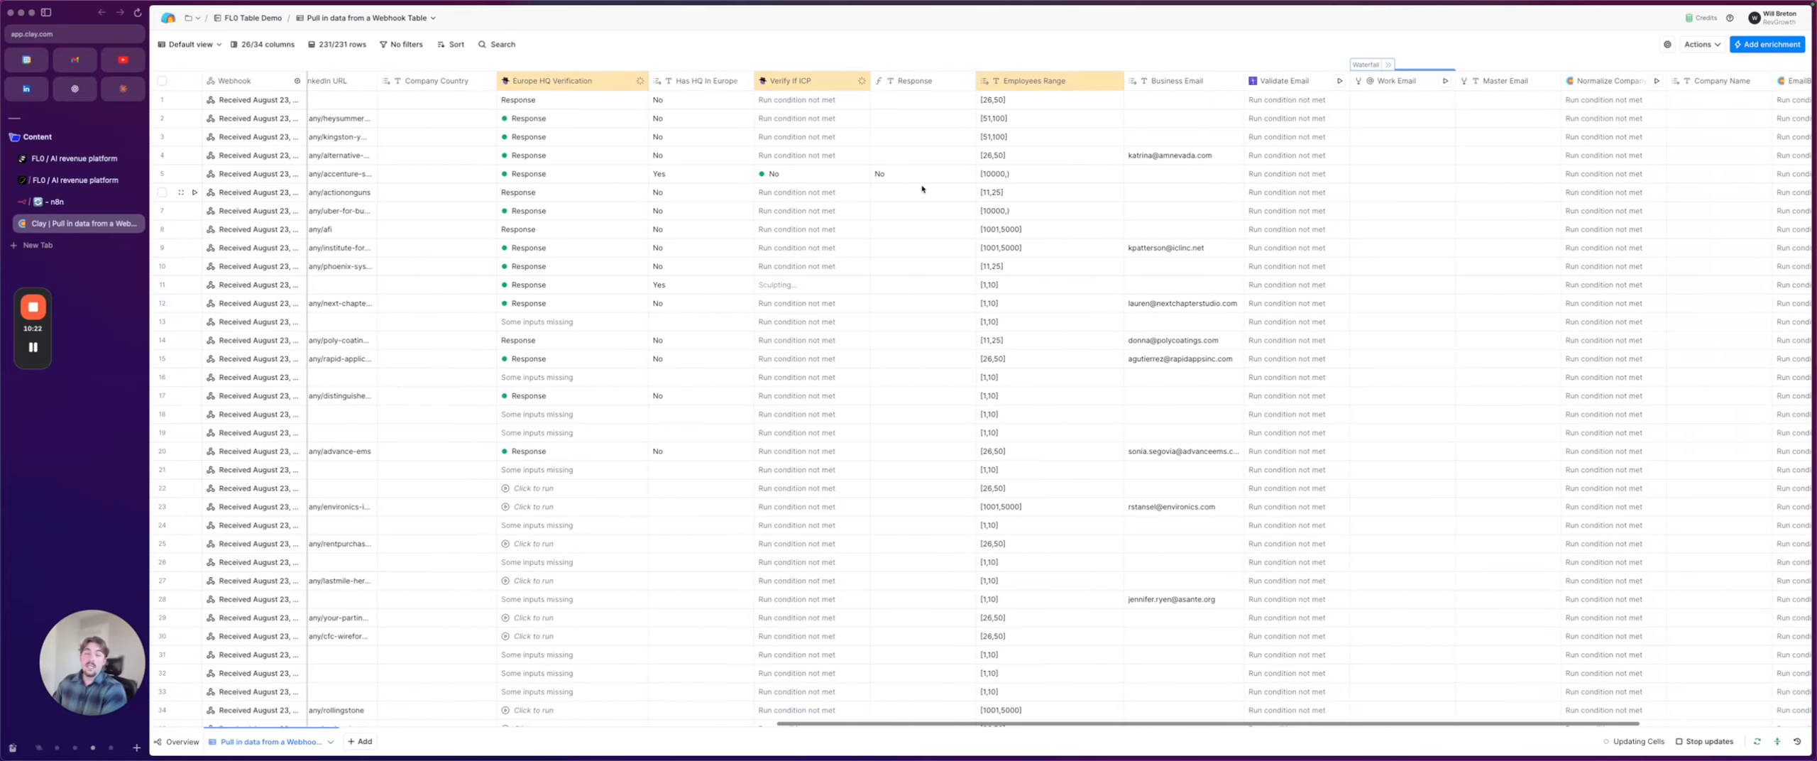
pyautogui.hscroll(-7, 911, 188)
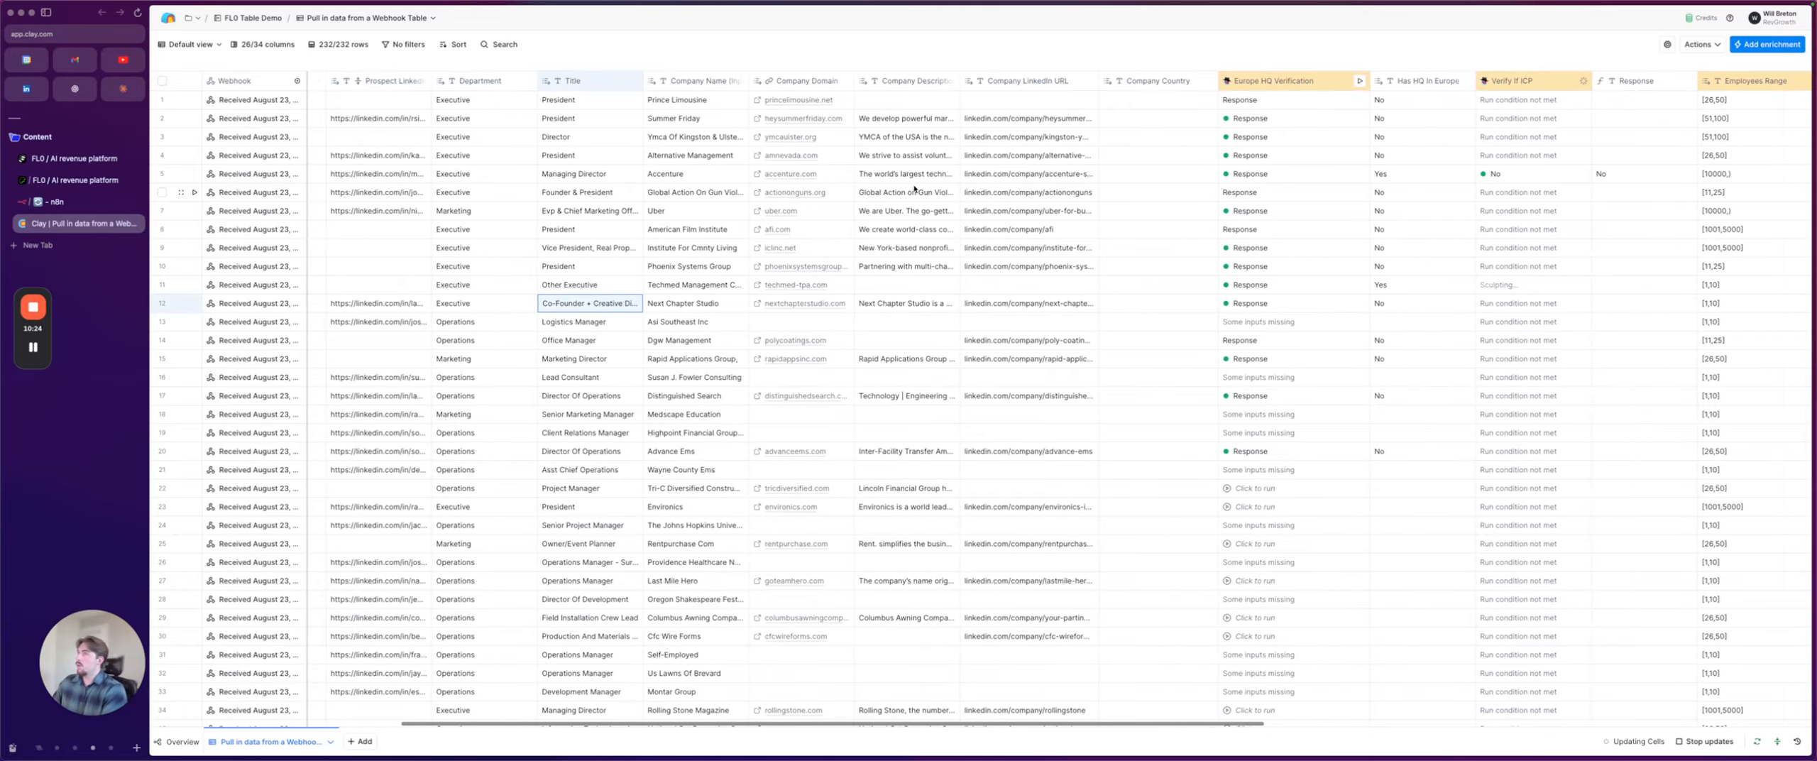
pyautogui.hscroll(2, 1098, 204)
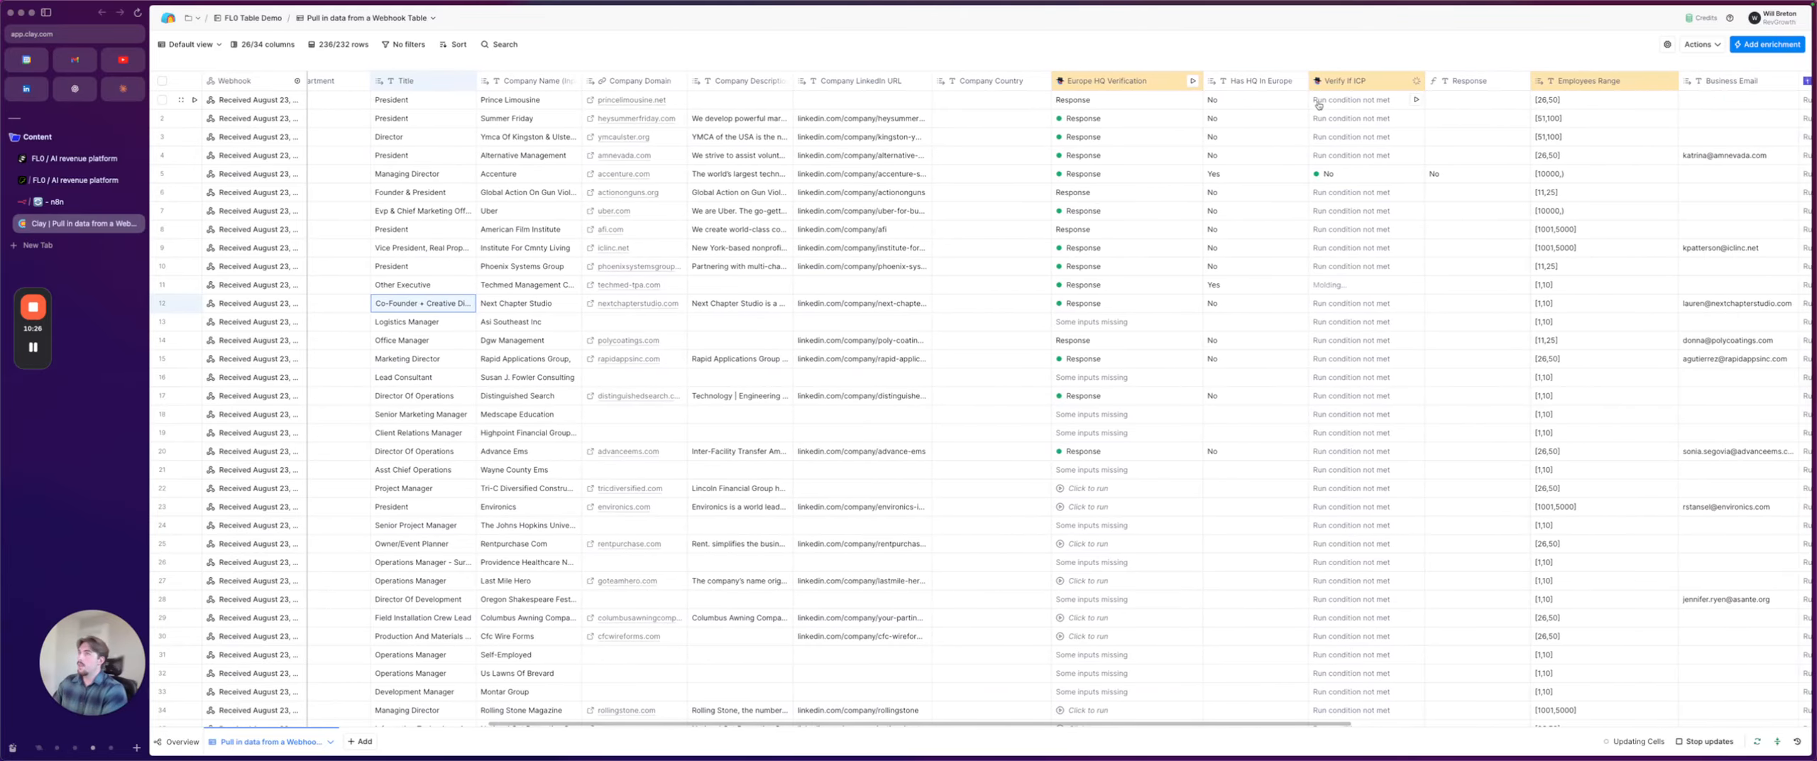